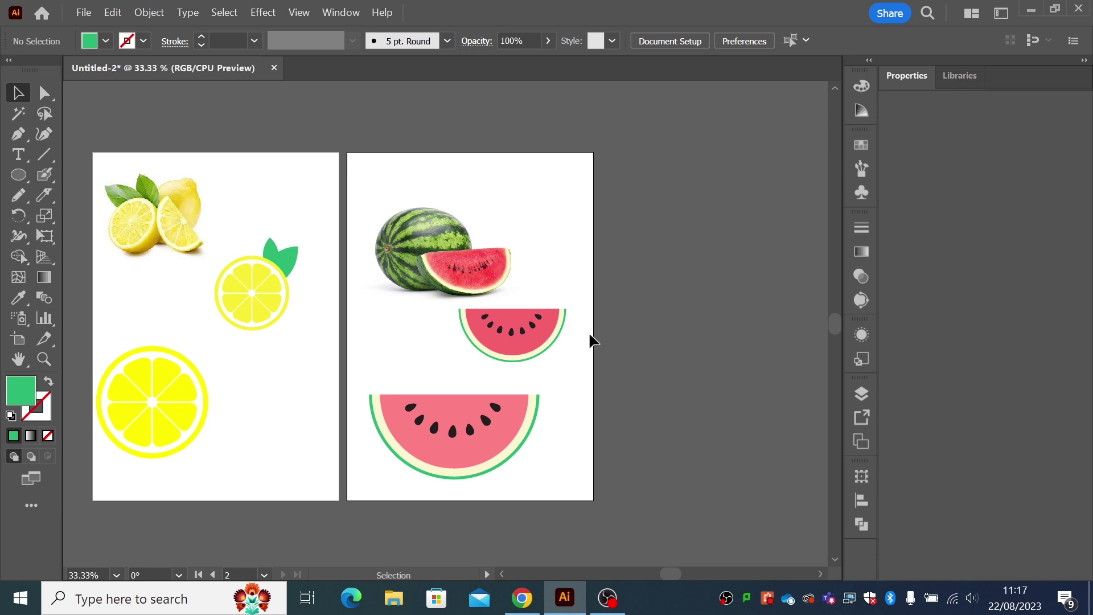
Shrink the watermelon photo and slightly enlarge the lemon photo using corner handles
left_click(443, 259)
left_click_drag(531, 335, 451, 255)
left_click(195, 243)
mouse_move(207, 259)
left_mouse_down()
mouse_move(219, 267)
mouse_move(211, 263)
left_mouse_up()
Move the lemon slice down-right and the watermelon slice up-left on their artboards
left_click_drag(275, 300, 284, 313)
left_click(436, 302)
left_click_drag(539, 359, 517, 334)
left_click(569, 380)
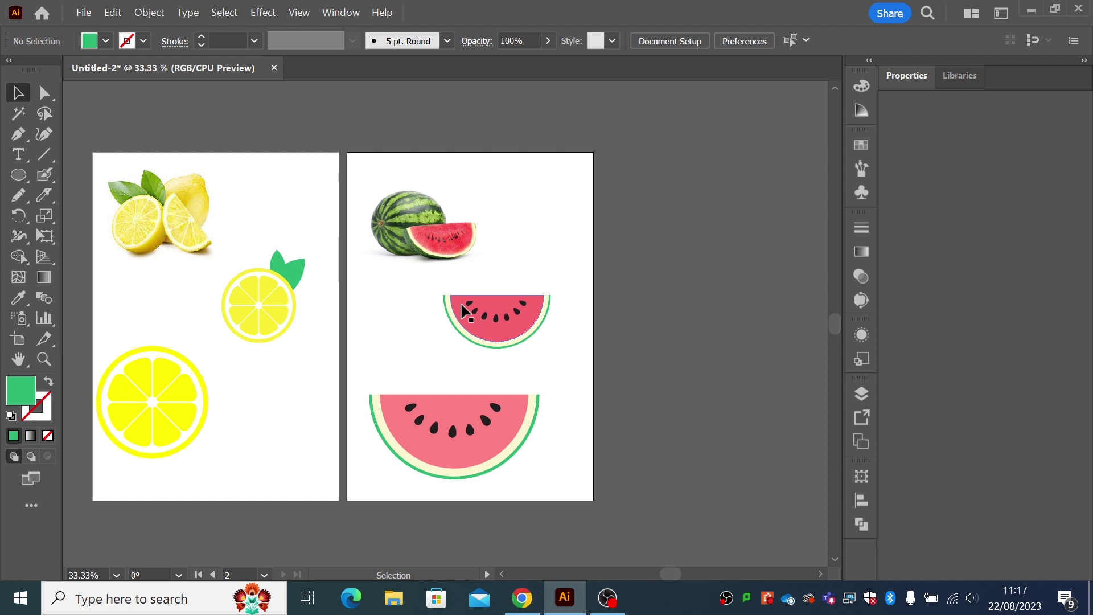
Add a new third artboard from the Artboards panel
left_click(857, 396)
left_click(777, 386)
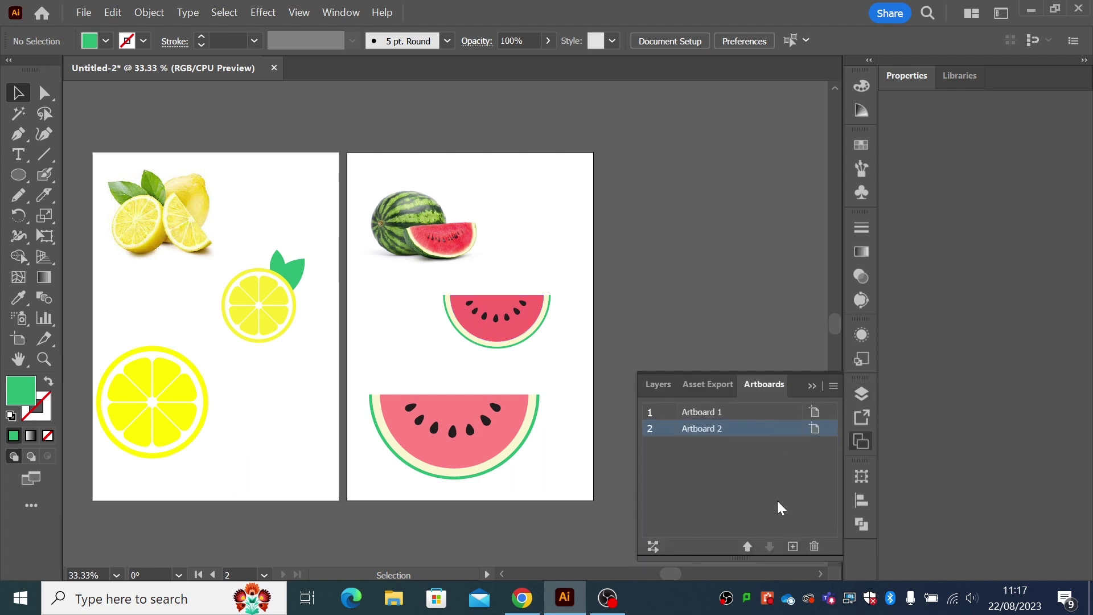
left_click(793, 546)
scroll(669, 572, "left", 2)
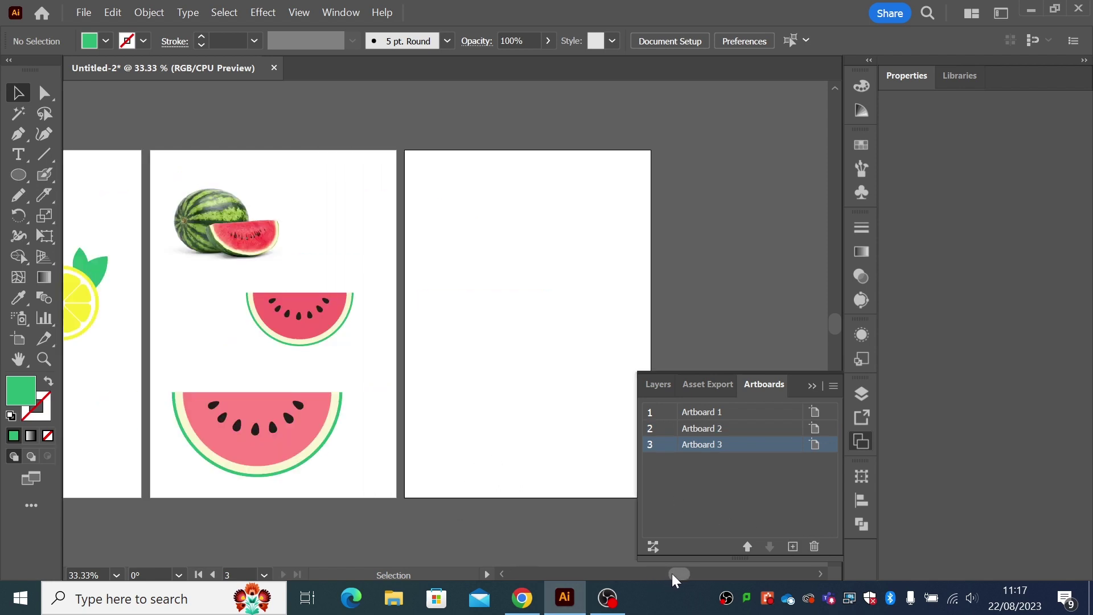
scroll(669, 573, "left", 3)
scroll(632, 552, "right", 2)
Copy the flat lemon slice with its leaf and paste it onto Artboard 3
left_click(170, 326)
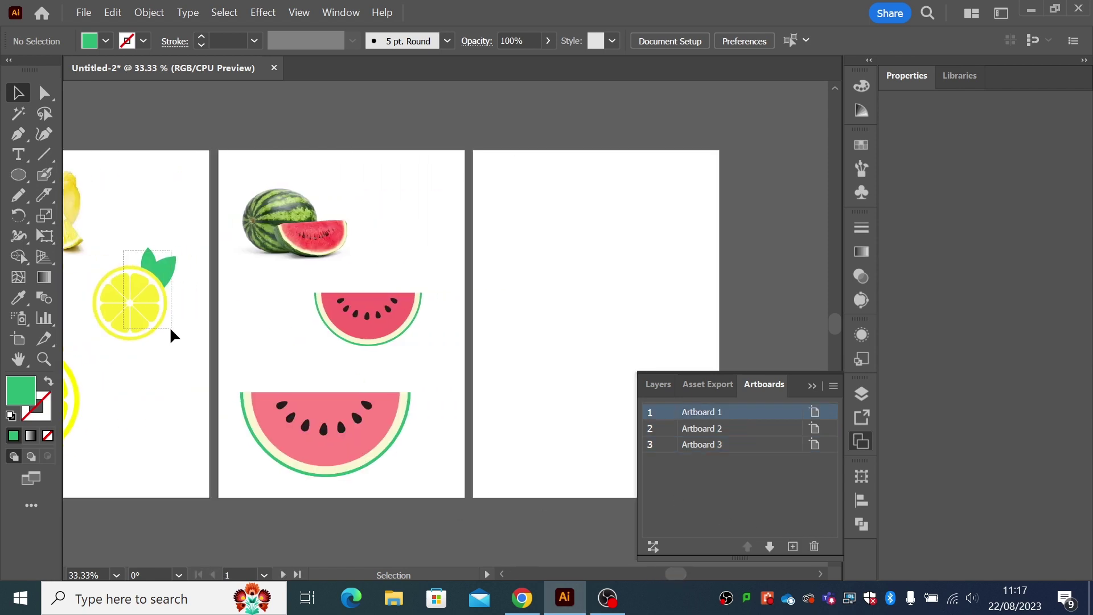
left_click(171, 330)
key("ctrl")
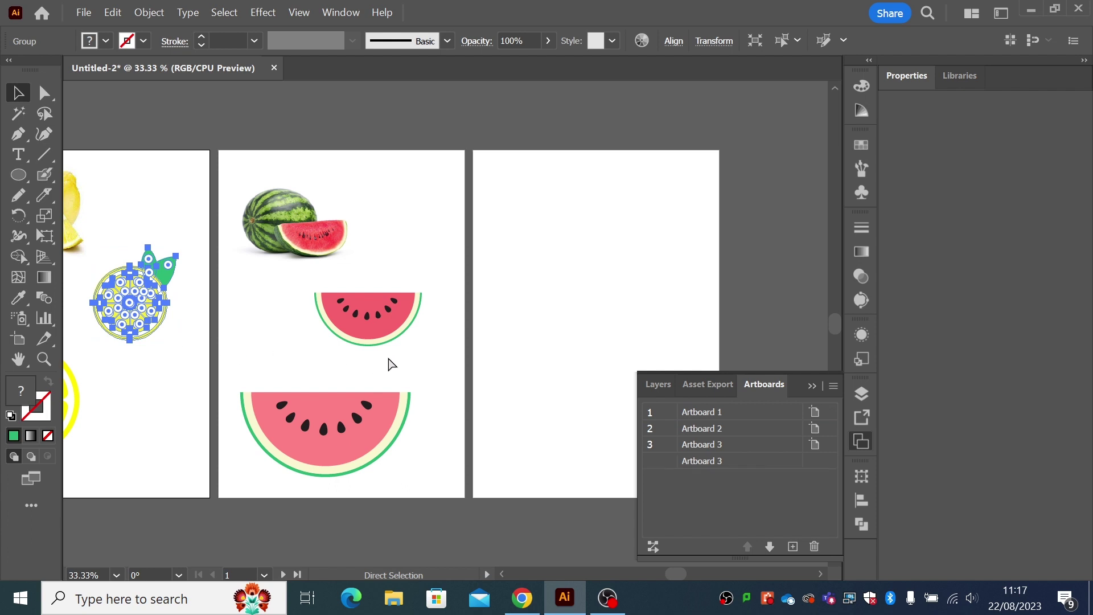
key("ctrl+v")
left_click_drag(445, 324, 536, 273)
Reposition the lemon copy near Artboard 3's top-left corner and select it
scroll(421, 347, "right", 3)
left_click(300, 145)
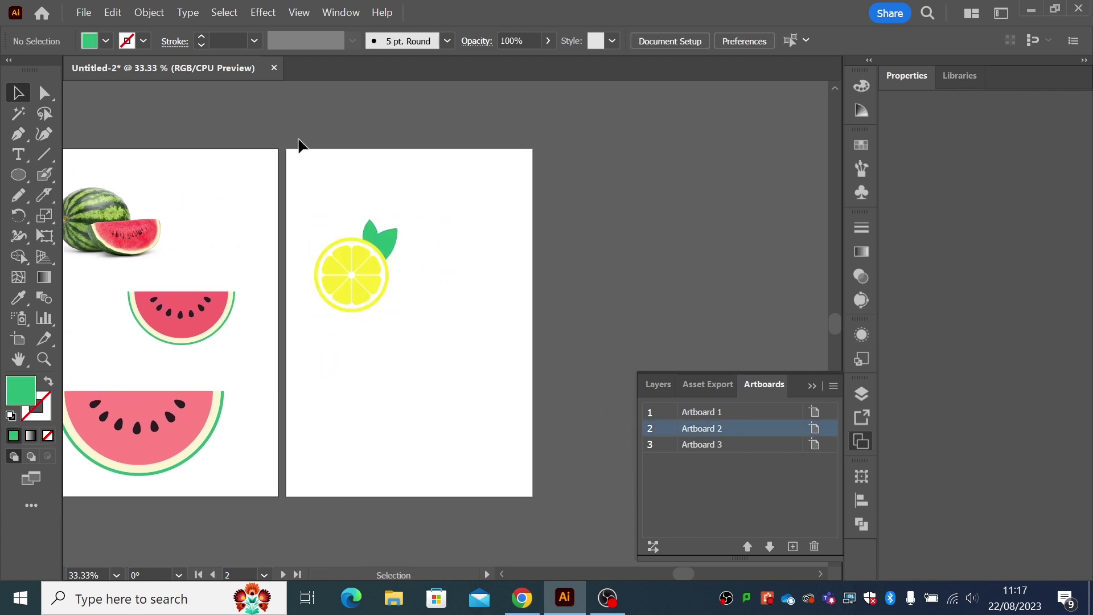
left_click_drag(319, 237, 395, 317)
left_click_drag(354, 286, 366, 273)
left_click(386, 332)
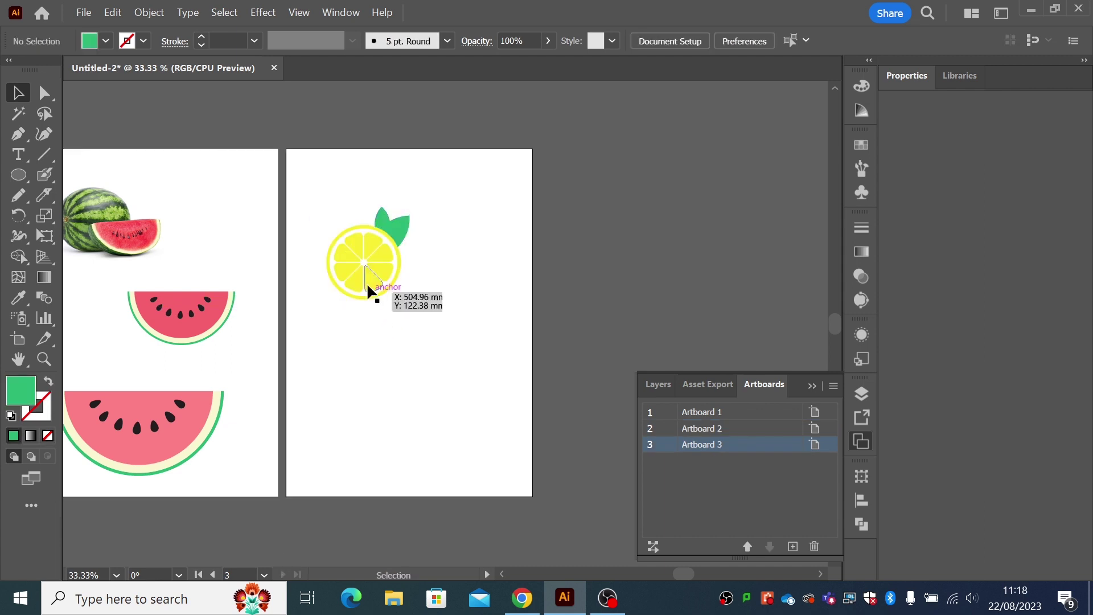
mouse_move(368, 291)
left_mouse_down()
mouse_move(354, 307)
mouse_move(340, 258)
mouse_move(364, 273)
left_mouse_up()
left_click(376, 341)
left_click(385, 304)
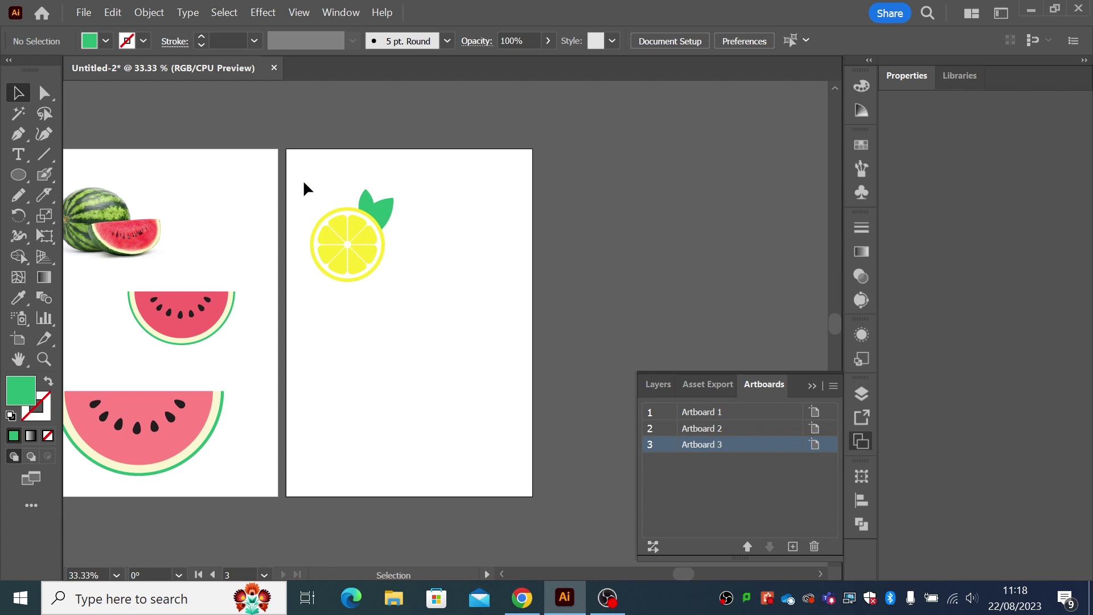
left_click_drag(306, 188, 395, 302)
Make a new pattern from the lemon slice with Object > Pattern > Make, dismissing the notice
left_click(150, 12)
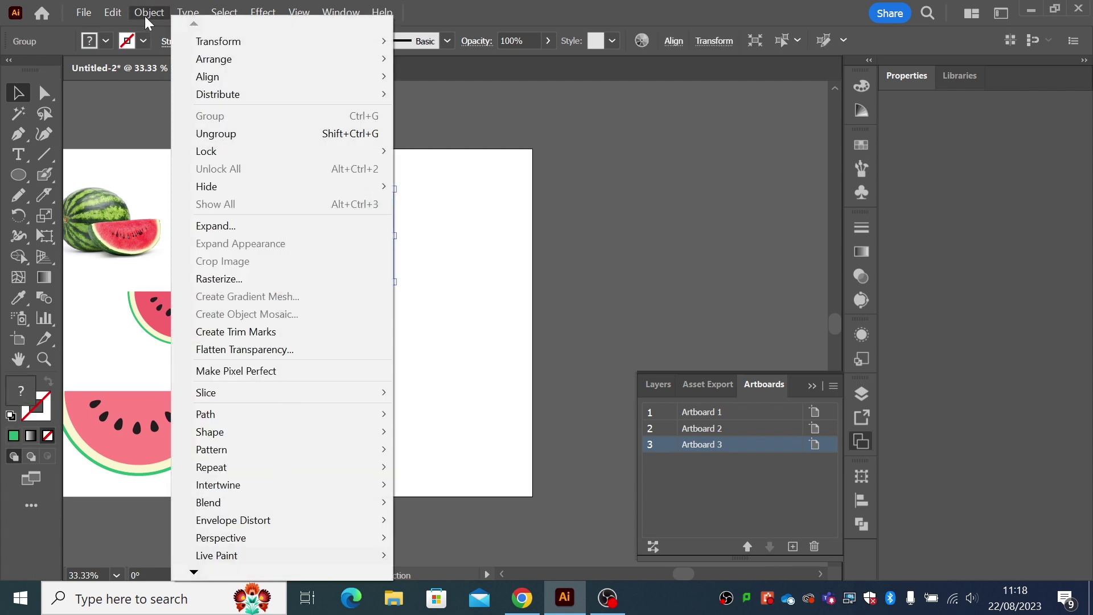
mouse_move(232, 450)
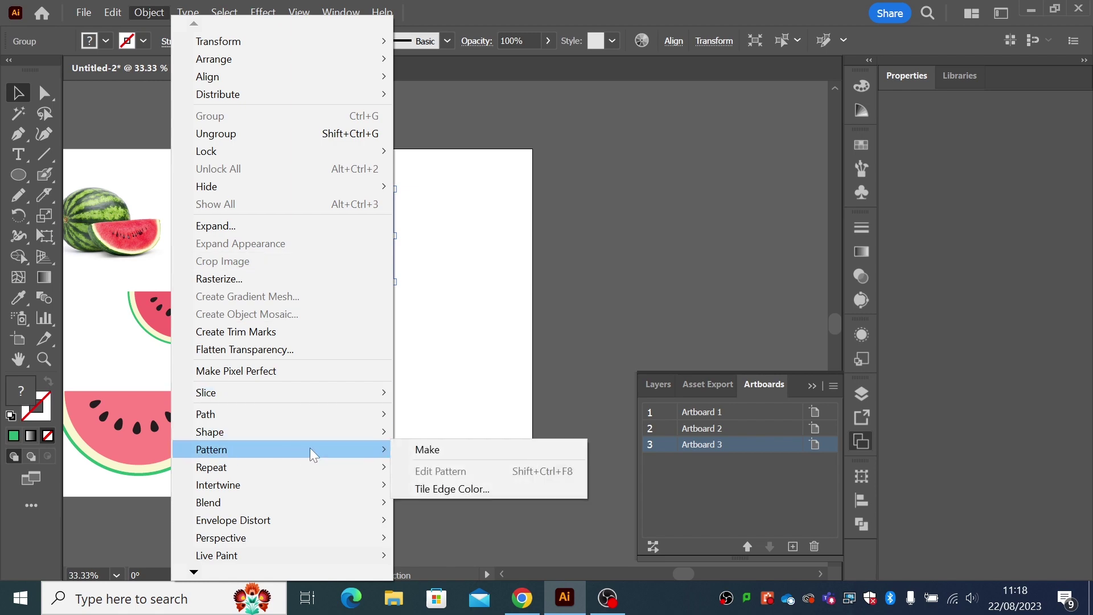
left_click(418, 449)
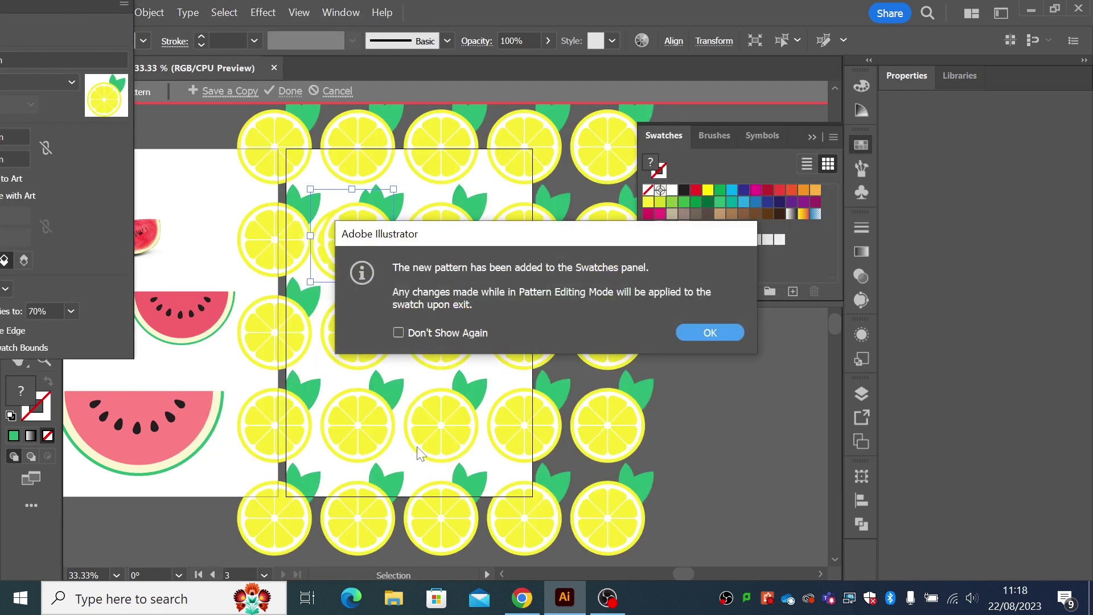
left_click_drag(436, 244, 500, 343)
left_click(771, 436)
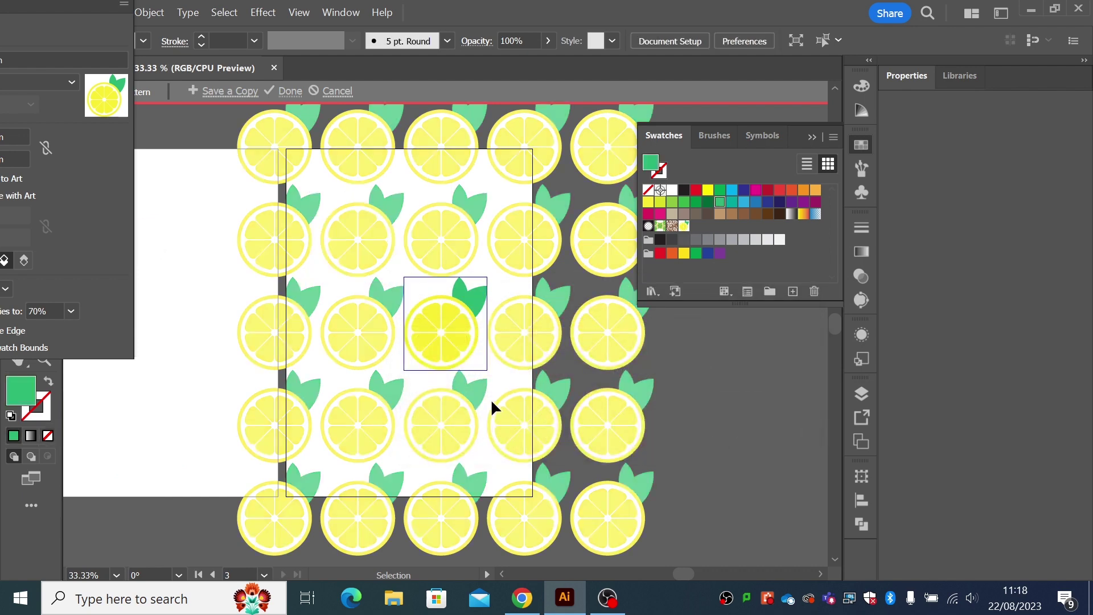
Set the pattern's Tile Type to Brick by Column in Pattern Options
left_click_drag(60, 4, 210, 120)
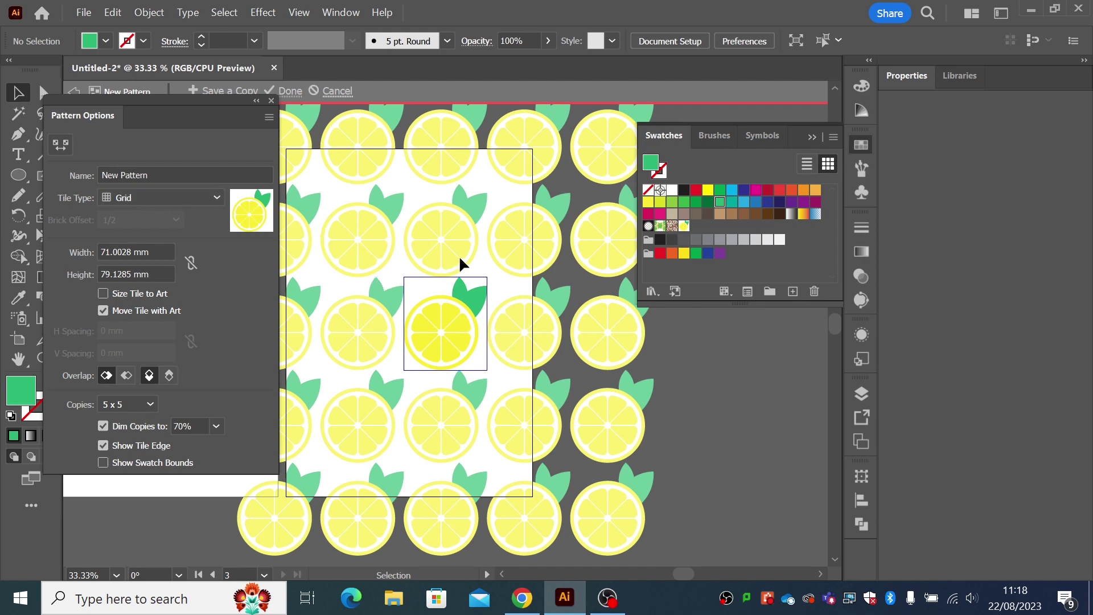
left_click(149, 200)
left_click(146, 231)
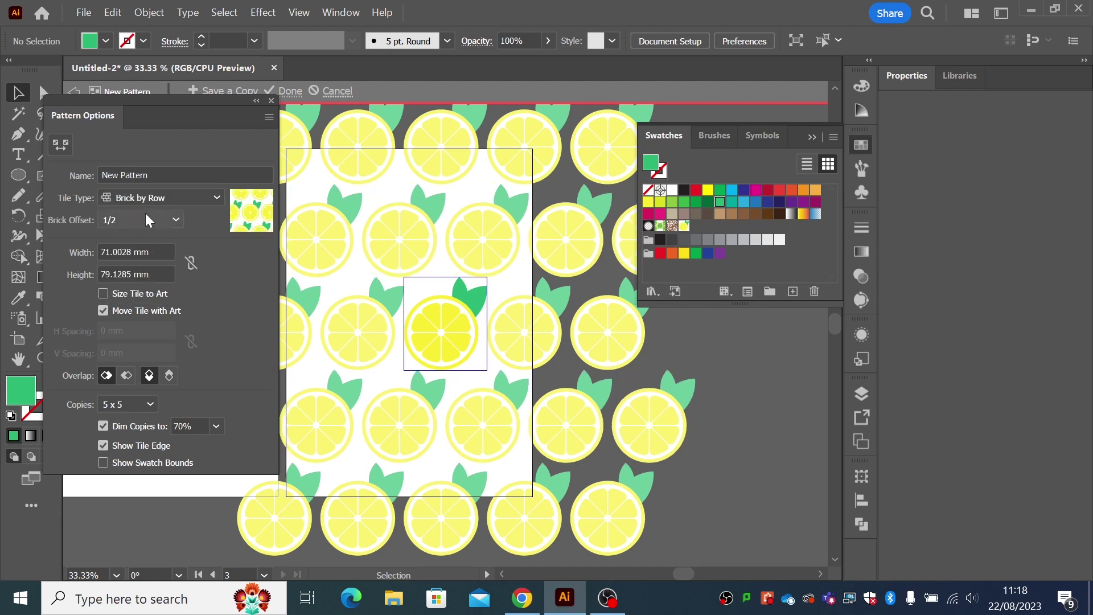
left_click(144, 197)
left_click(148, 252)
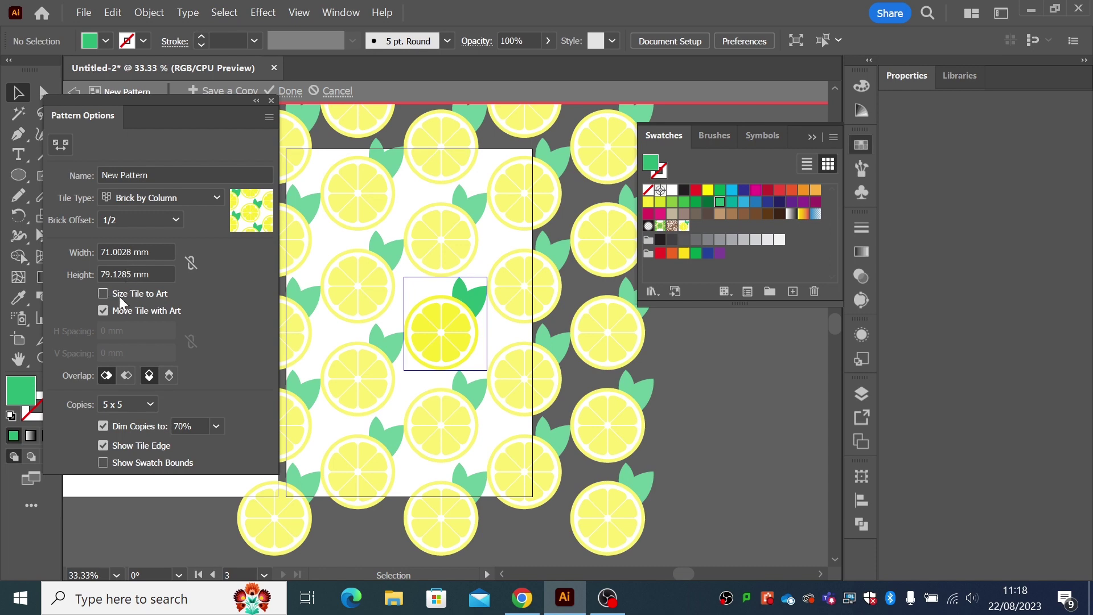
Select the lemon together with its leaf and scale the motif down, then up slightly
left_click(436, 323)
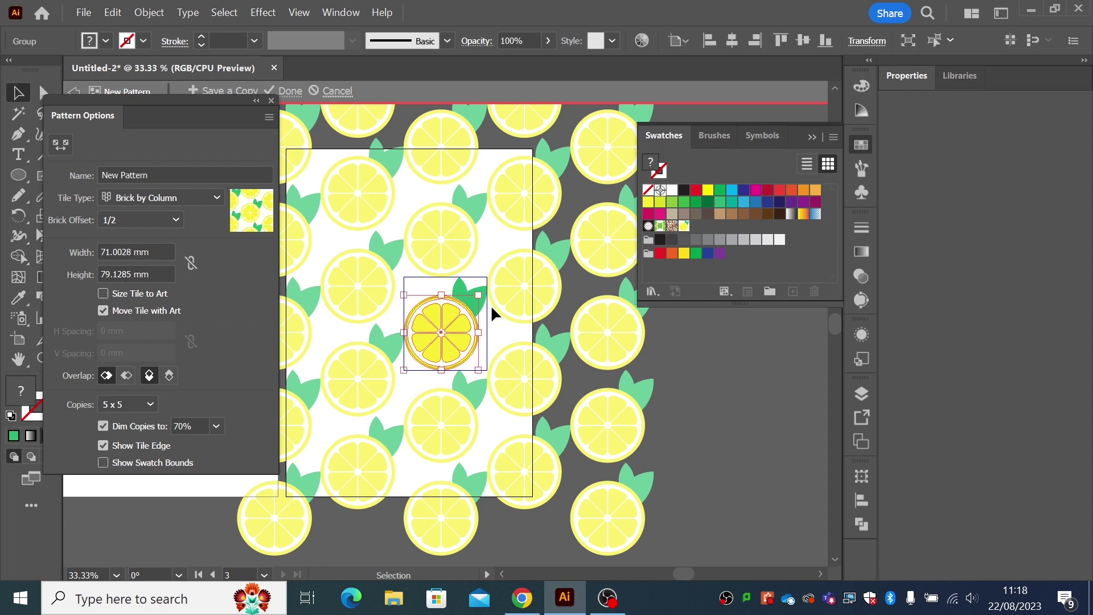
left_click(463, 294)
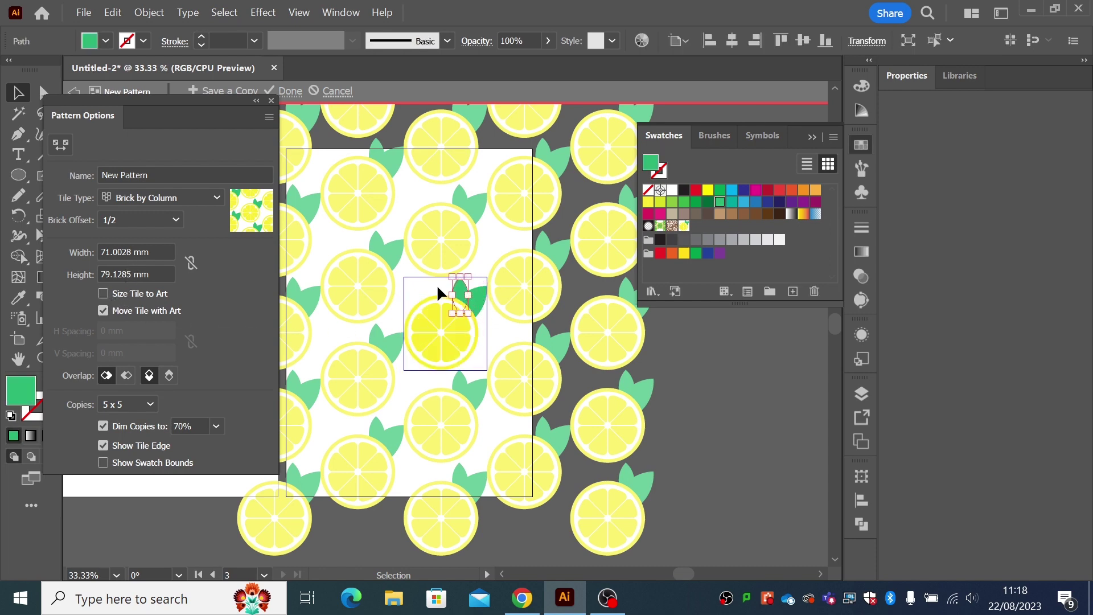
mouse_move(449, 314)
left_mouse_down()
mouse_move(461, 291)
mouse_move(448, 319)
mouse_move(464, 297)
mouse_move(453, 312)
mouse_move(433, 306)
left_mouse_up()
left_click(433, 306)
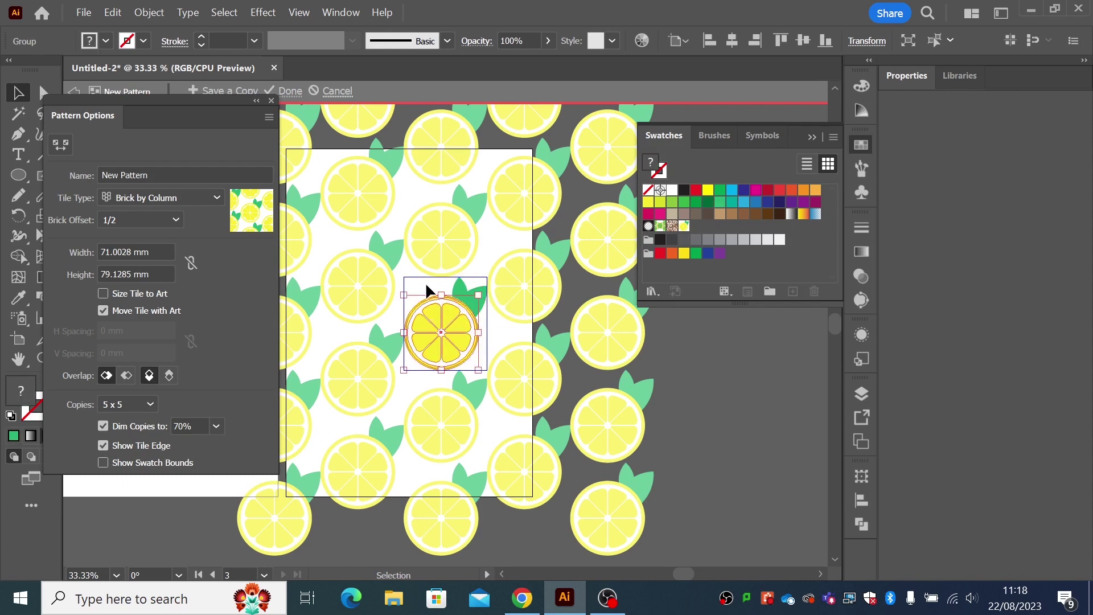
left_click(472, 305, "shift")
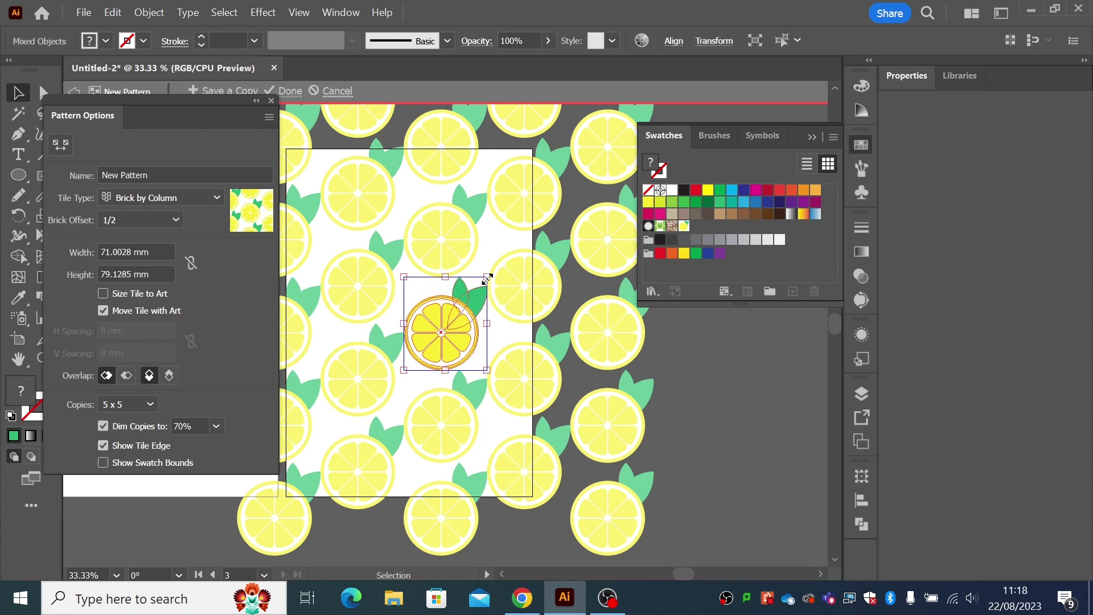
left_click_drag(487, 278, 469, 301)
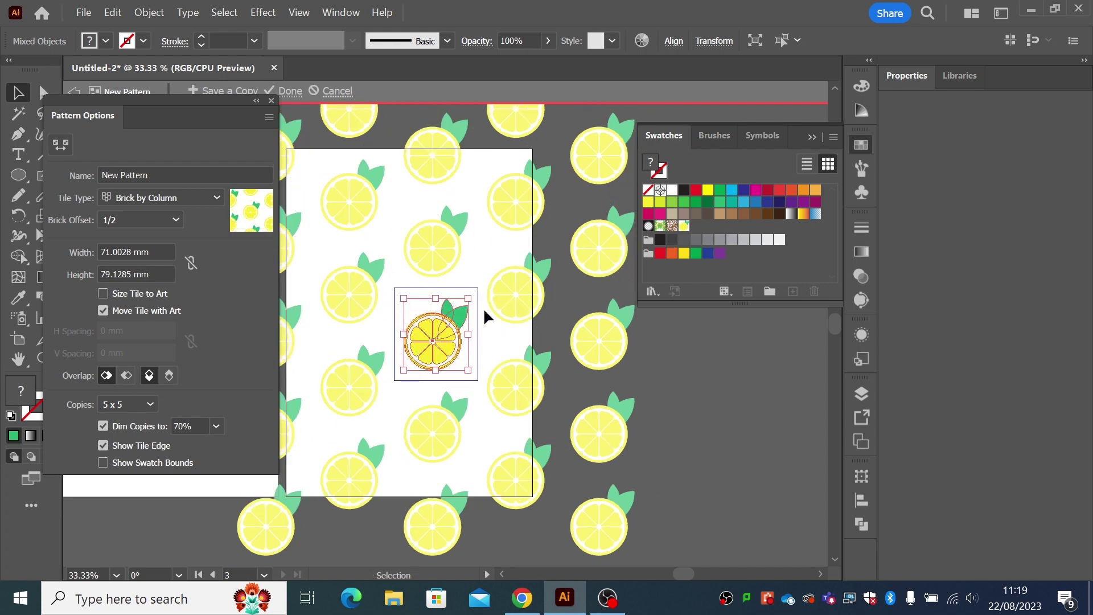
mouse_move(470, 298)
left_mouse_down()
mouse_move(494, 273)
mouse_move(471, 294)
left_mouse_up()
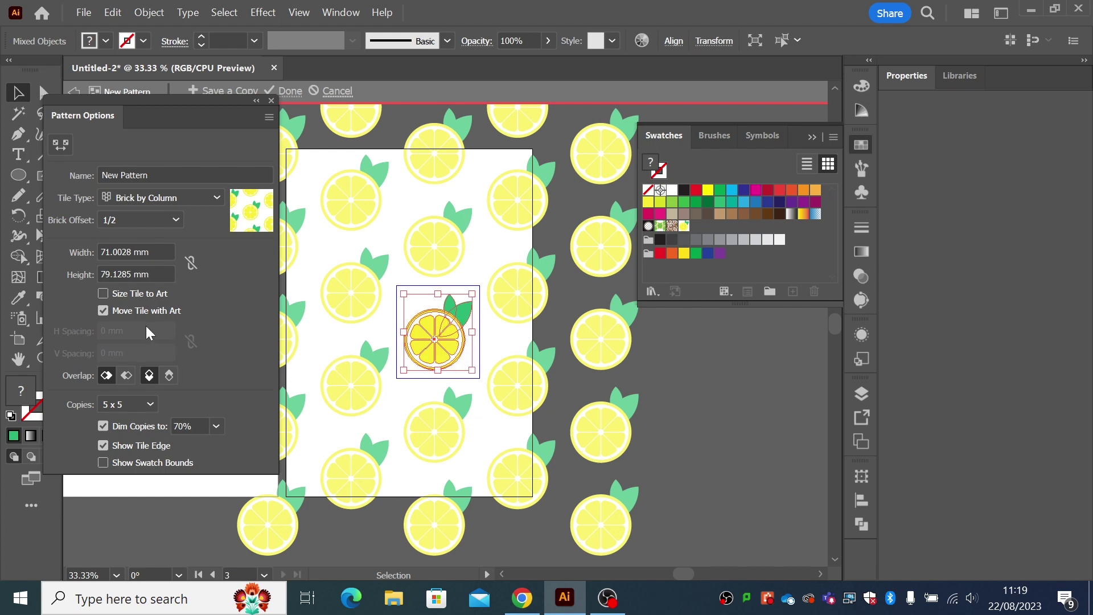
Turn on Size Tile to Art, set H and V spacing to 10 mm, and click Done
left_click(104, 294)
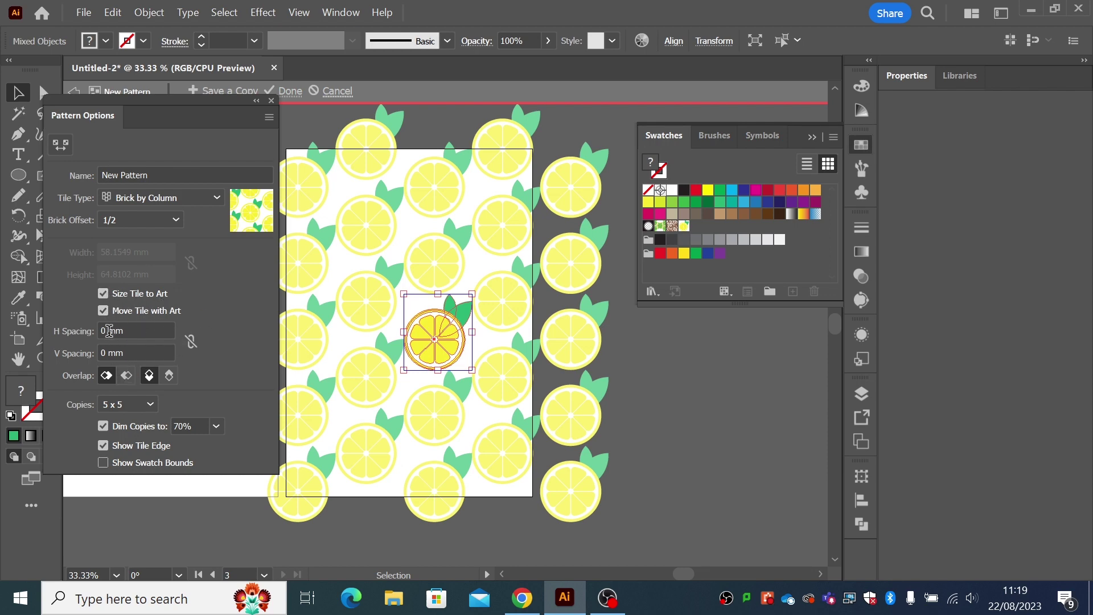
left_click_drag(107, 330, 101, 353)
type("10")
type("10")
key("Return")
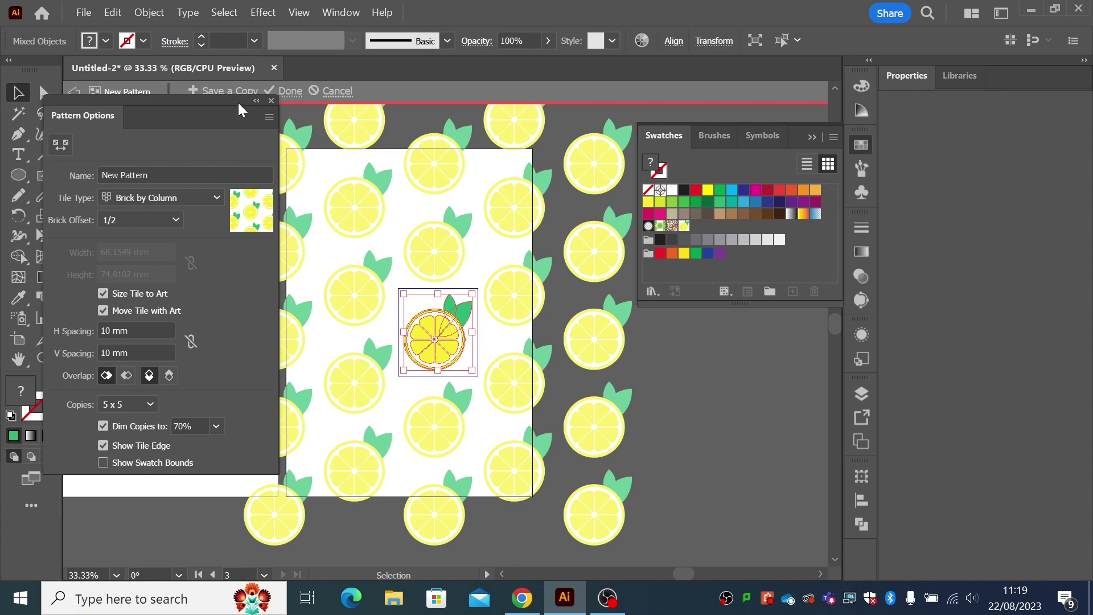
left_click_drag(215, 104, 216, 141)
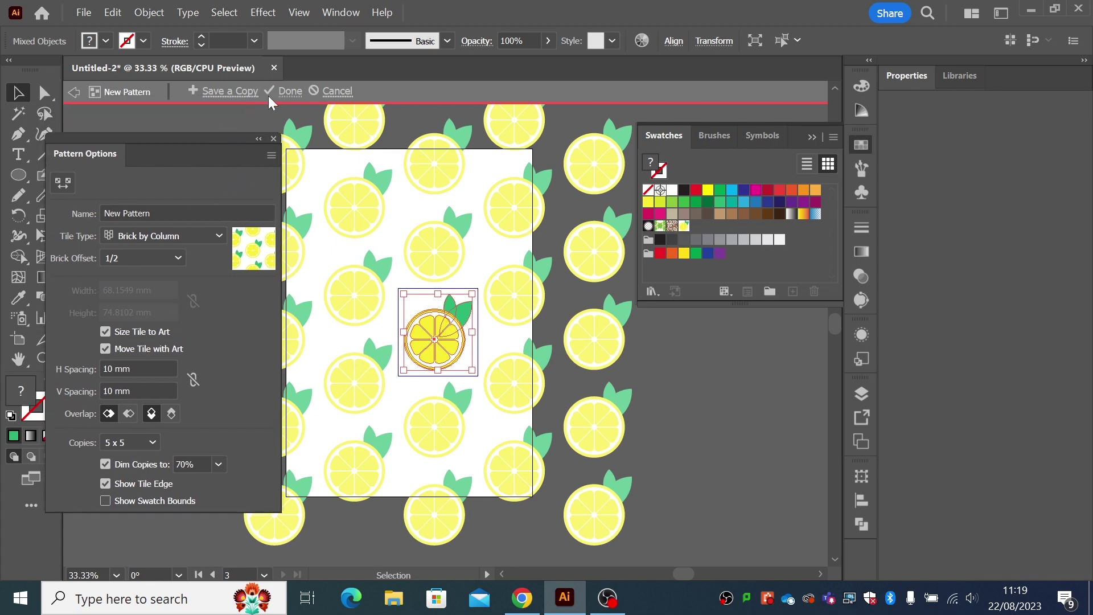
left_click(288, 93)
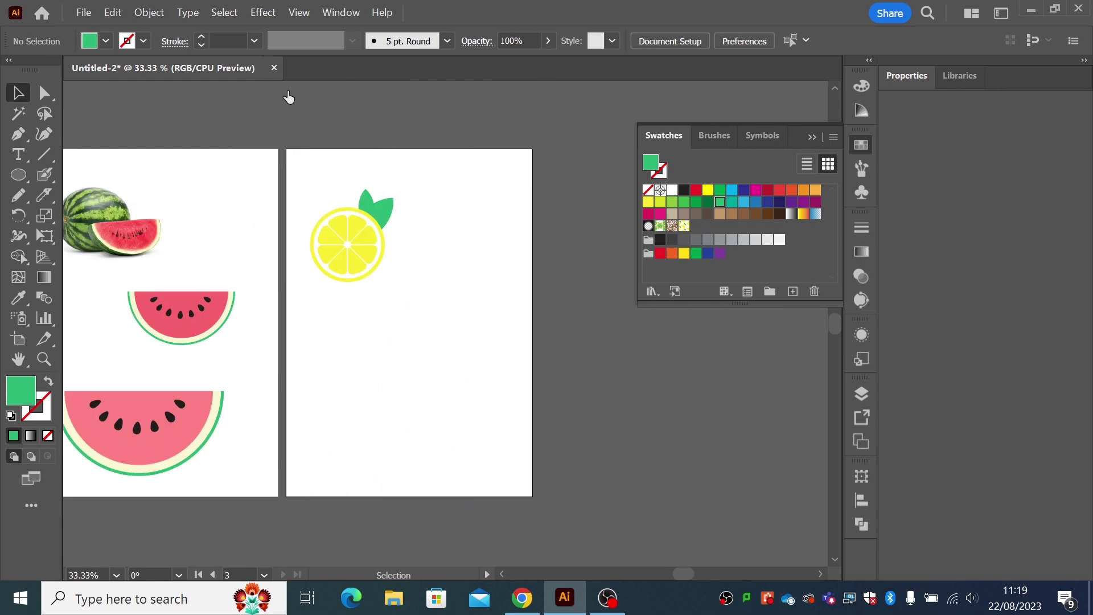
Move the original lemon slice up off Artboard 3 to clear it
left_click(343, 244)
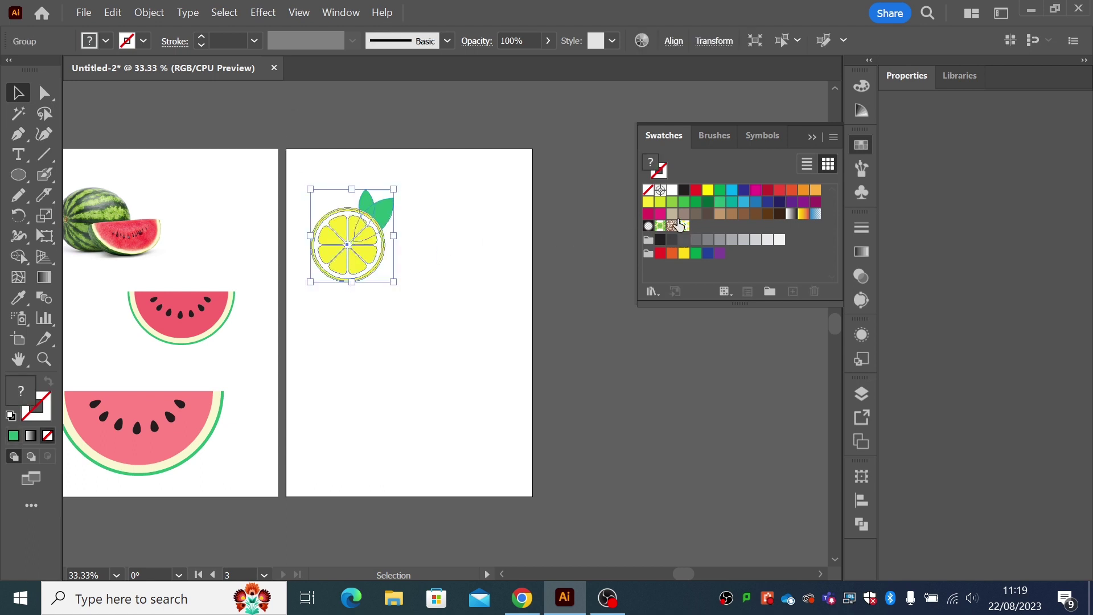
left_click(812, 137)
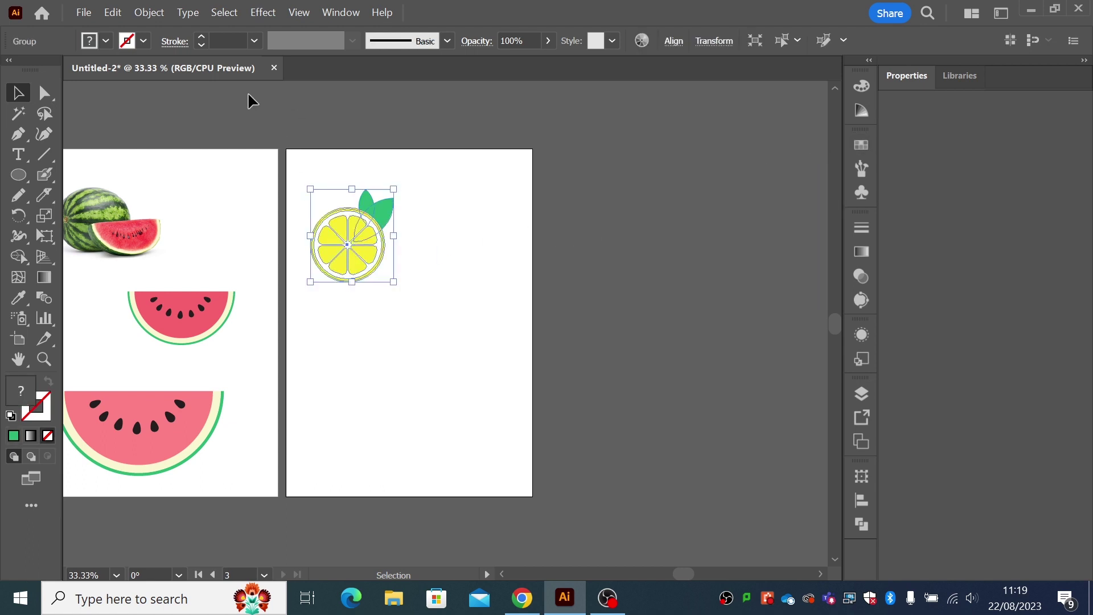
left_click(106, 41)
key("Escape")
left_click(861, 146)
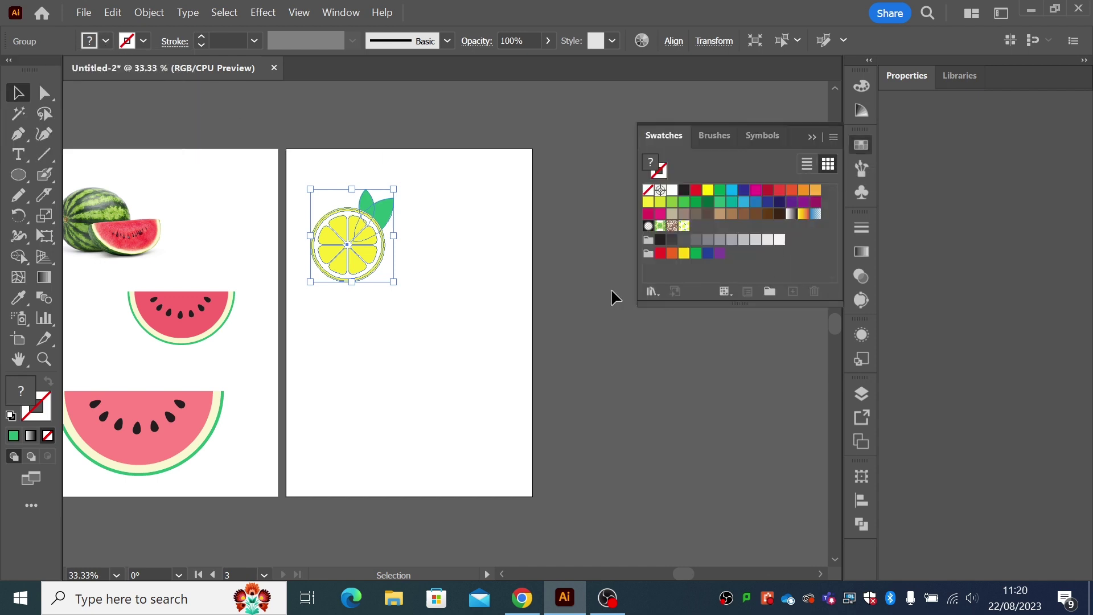
left_click_drag(361, 253, 337, 111)
left_click(356, 200)
Draw a rectangle covering Artboard 3 and fill it with the lemon pattern swatch
left_click_drag(27, 180, 85, 176)
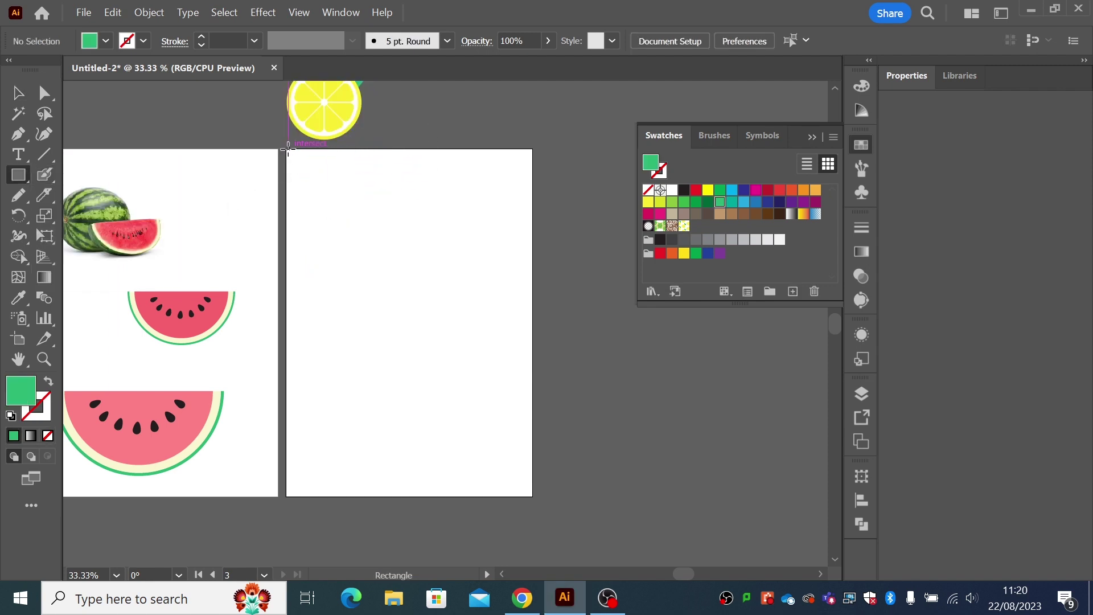
left_click_drag(288, 149, 531, 494)
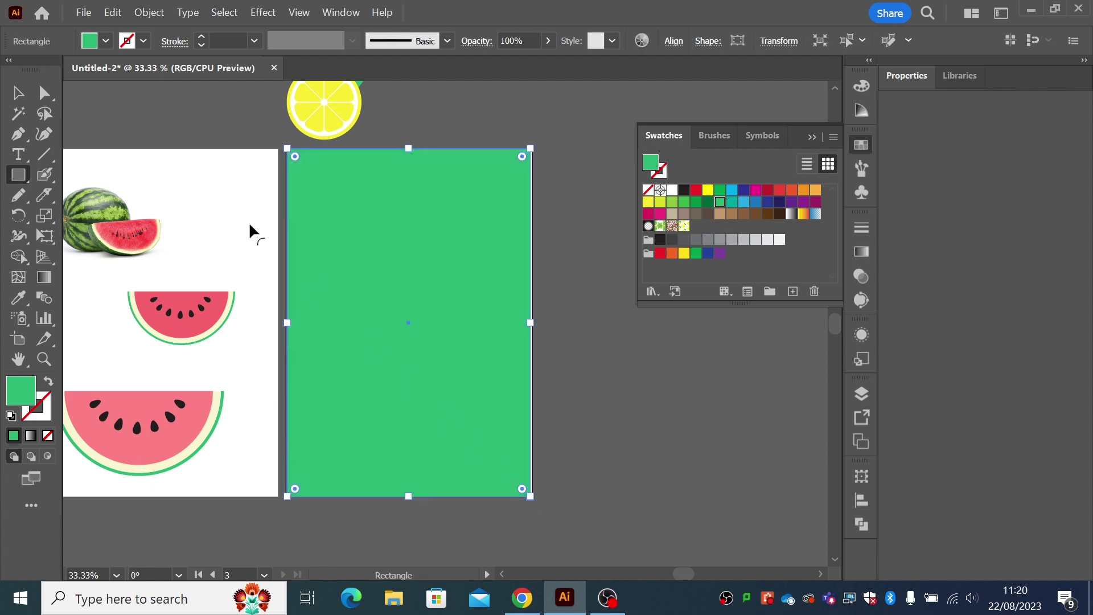
key("v")
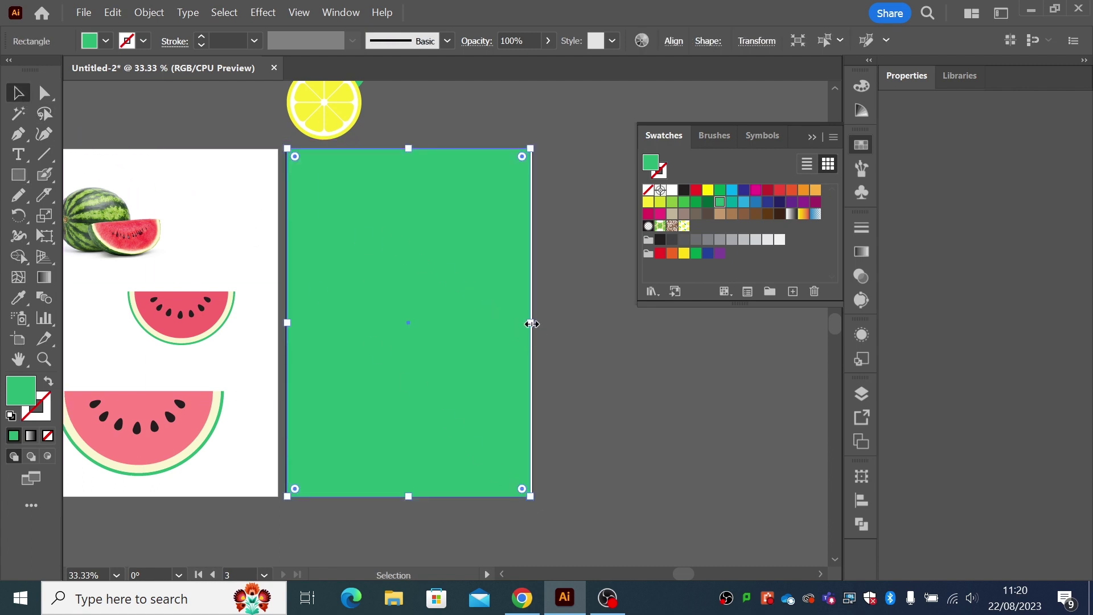
left_click_drag(531, 323, 535, 322)
left_click(553, 350)
left_click(458, 338)
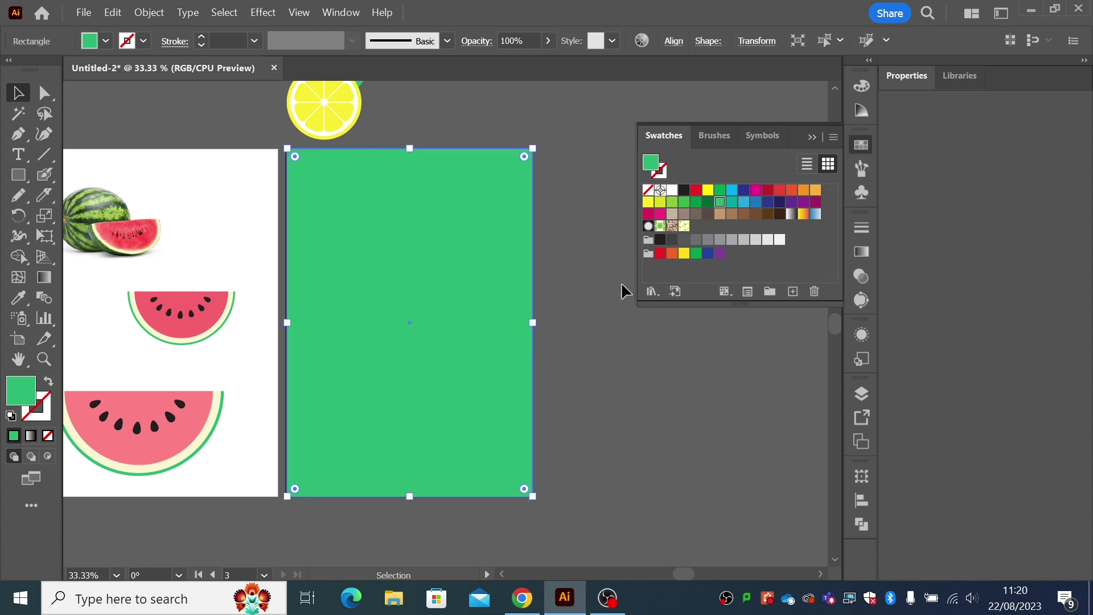
left_click(684, 225)
left_click(595, 317)
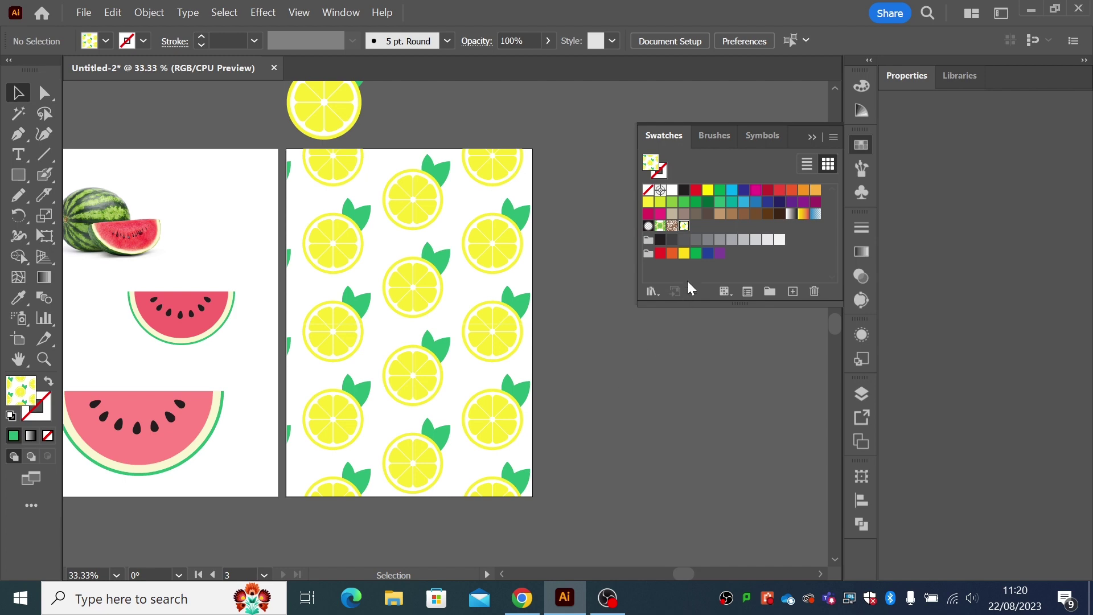
Open the lemon pattern for editing and scale up the lemon and leaf in the tile
double_click(683, 226)
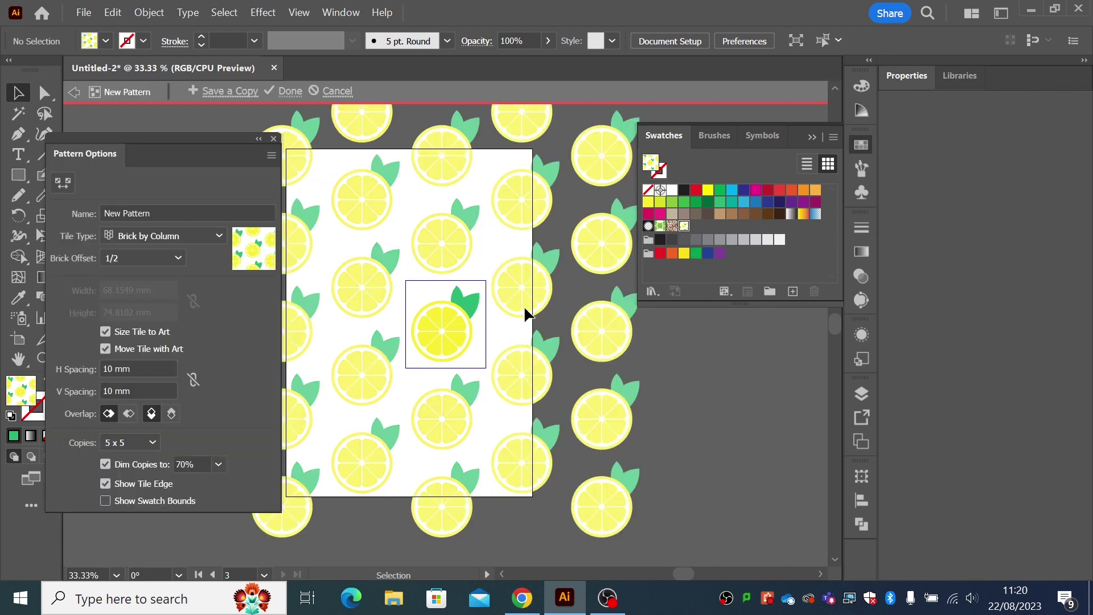
left_click(446, 319)
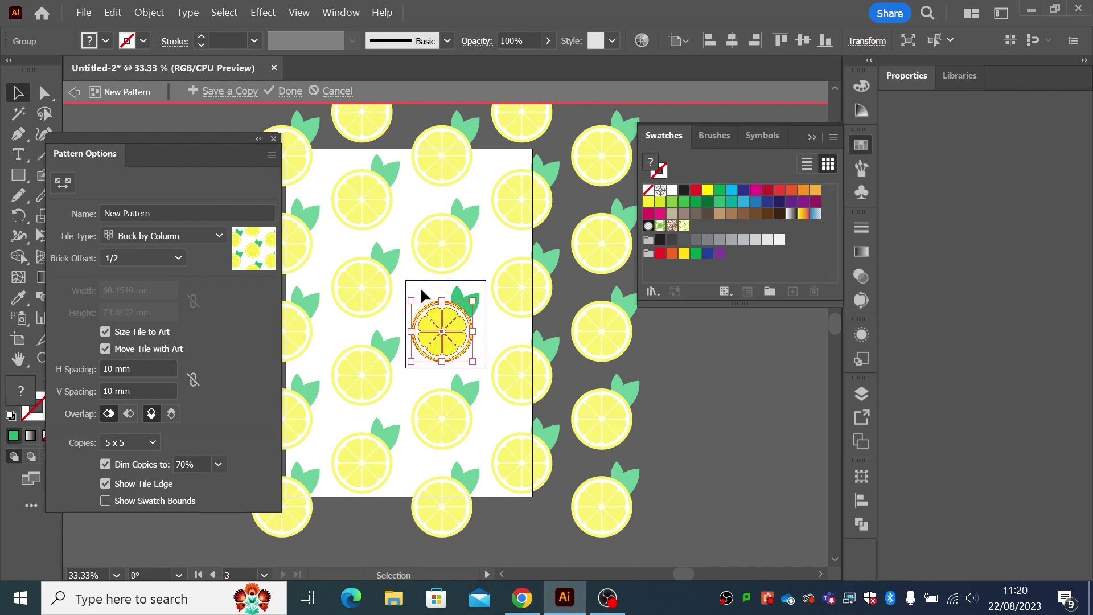
left_click(474, 305, "shift")
left_click_drag(480, 285, 486, 279)
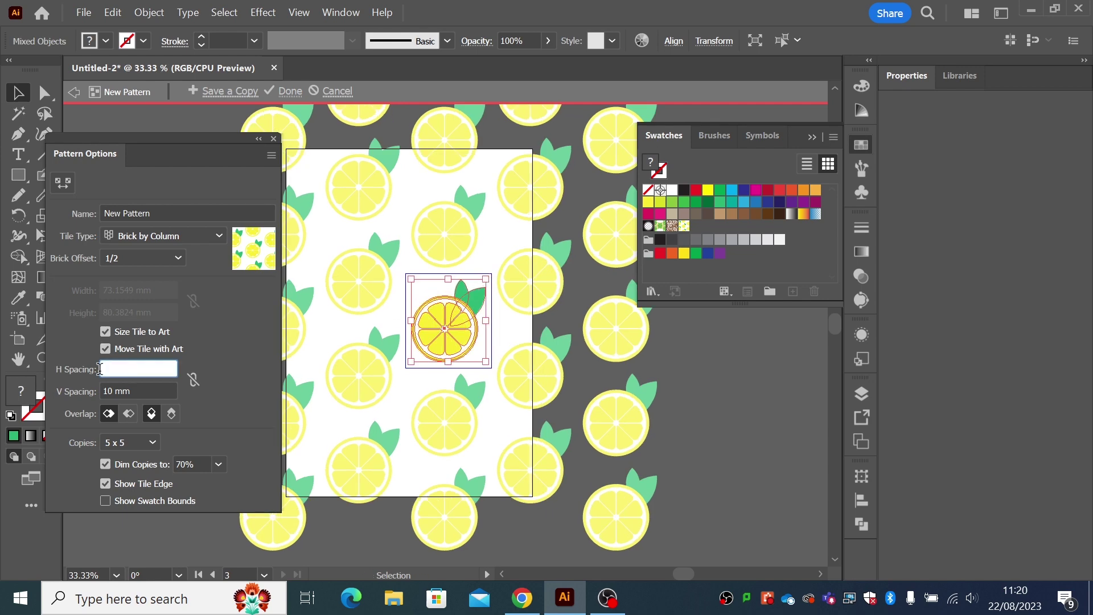
Set H and V spacing to 8 mm and click Done
type("8")
double_click(107, 391)
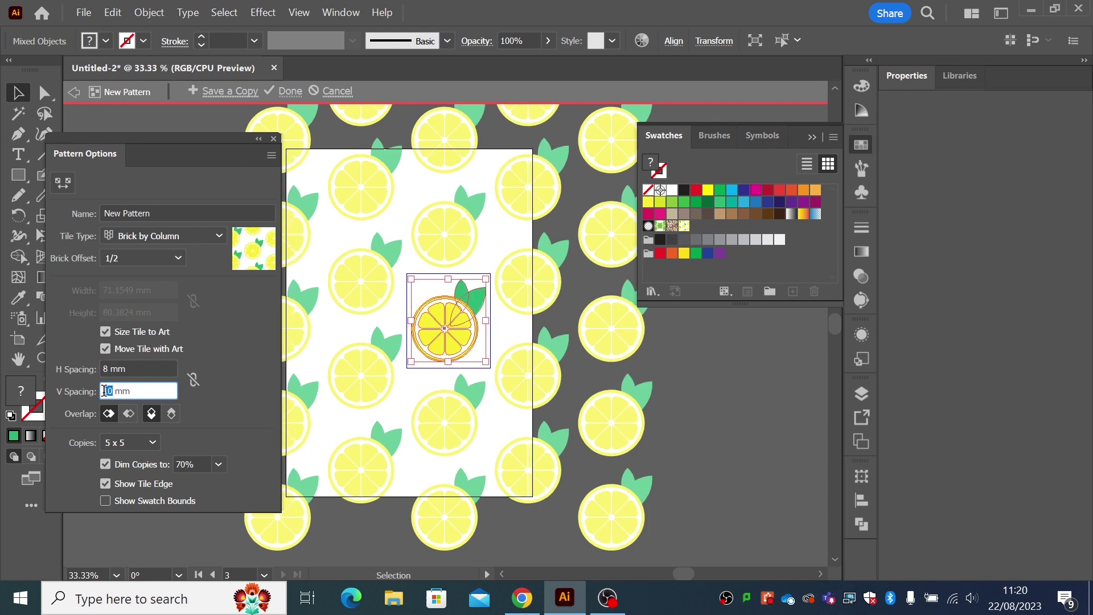
type("8")
key("Return")
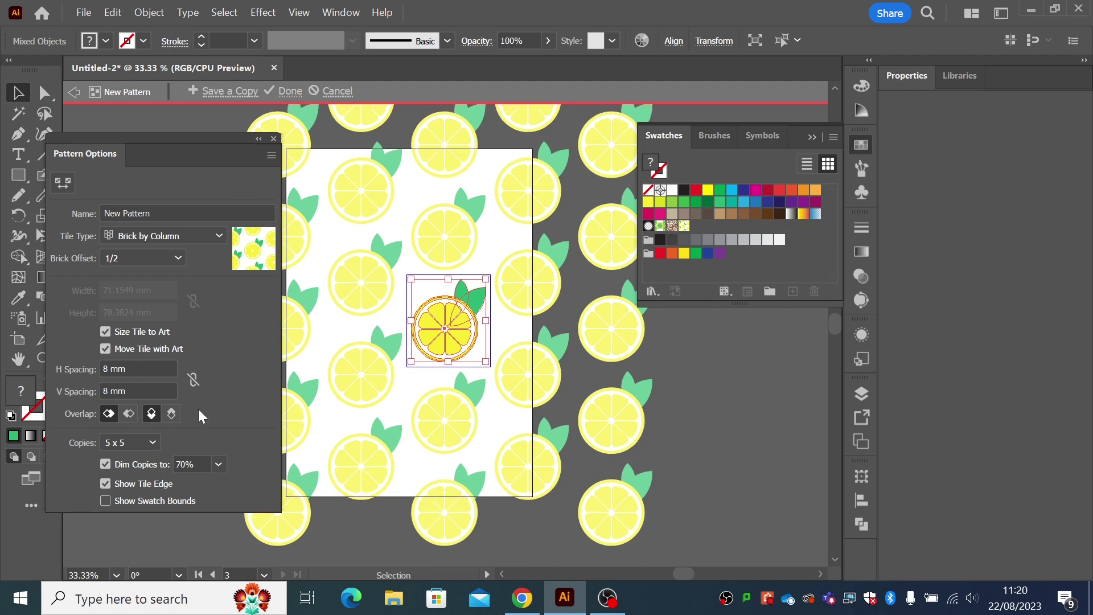
left_click(289, 91)
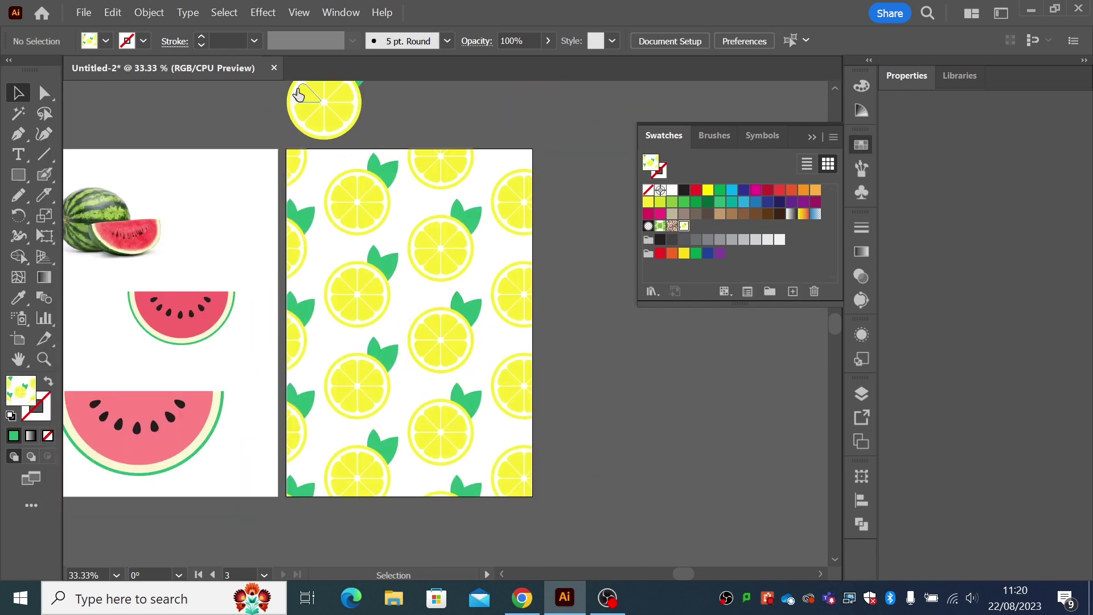
Shrink, move and widen the lemon-pattern rectangle, aligning its top with the artboard edge
left_click(447, 317)
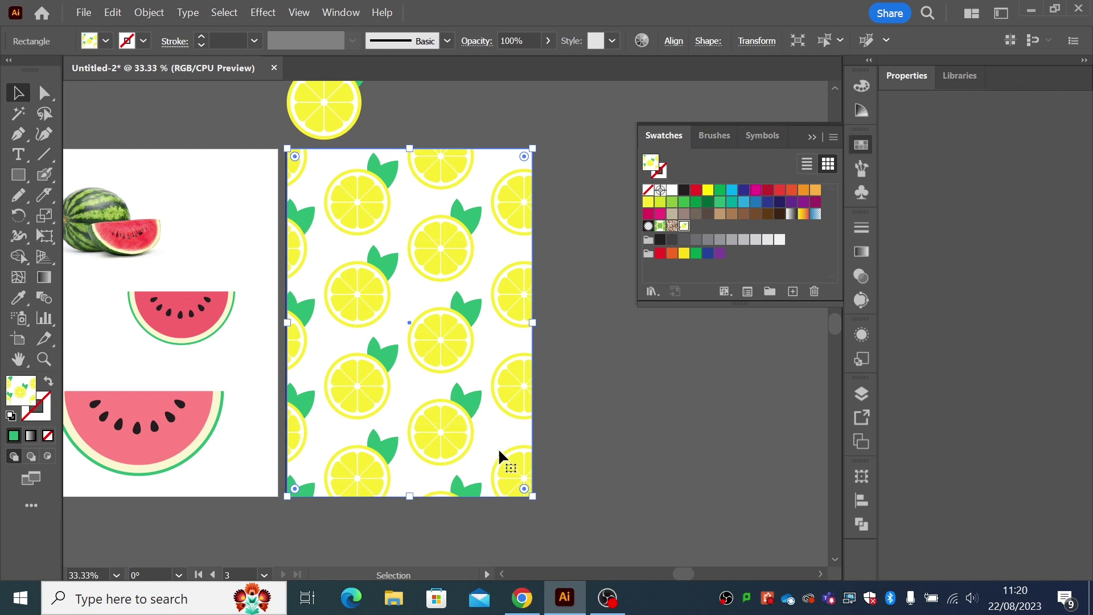
left_click_drag(532, 495, 420, 370)
left_click(366, 283, "shift")
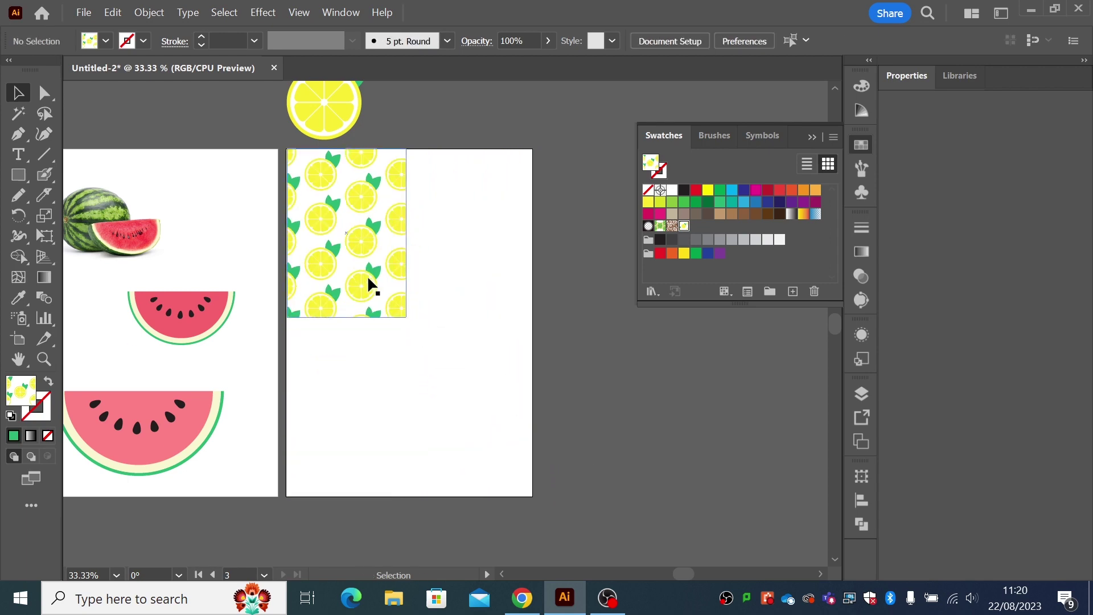
left_click_drag(415, 310, 385, 295)
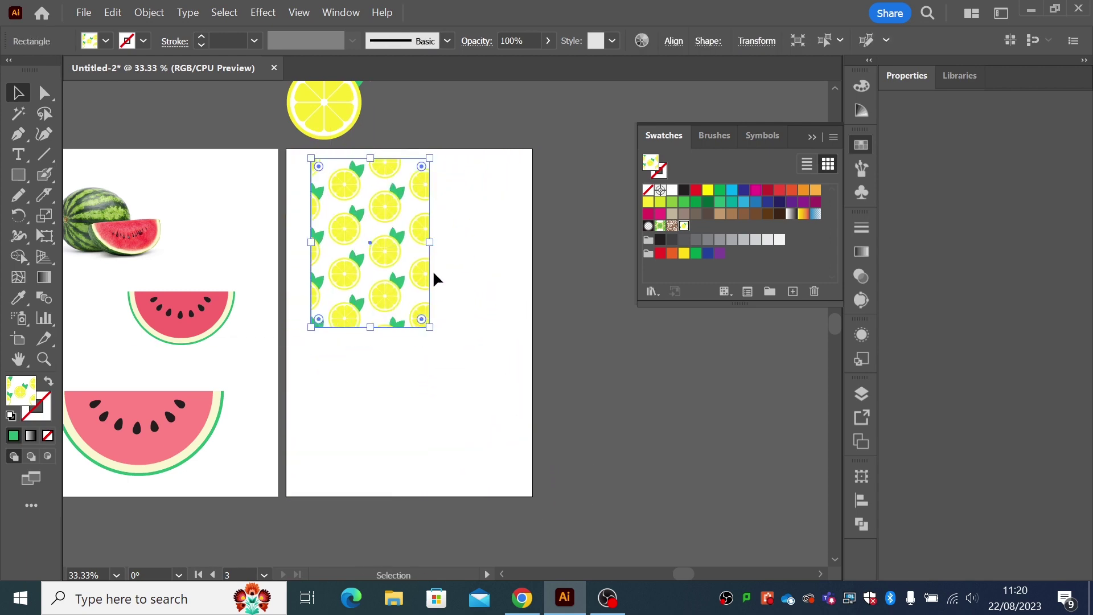
left_click_drag(433, 243, 490, 244)
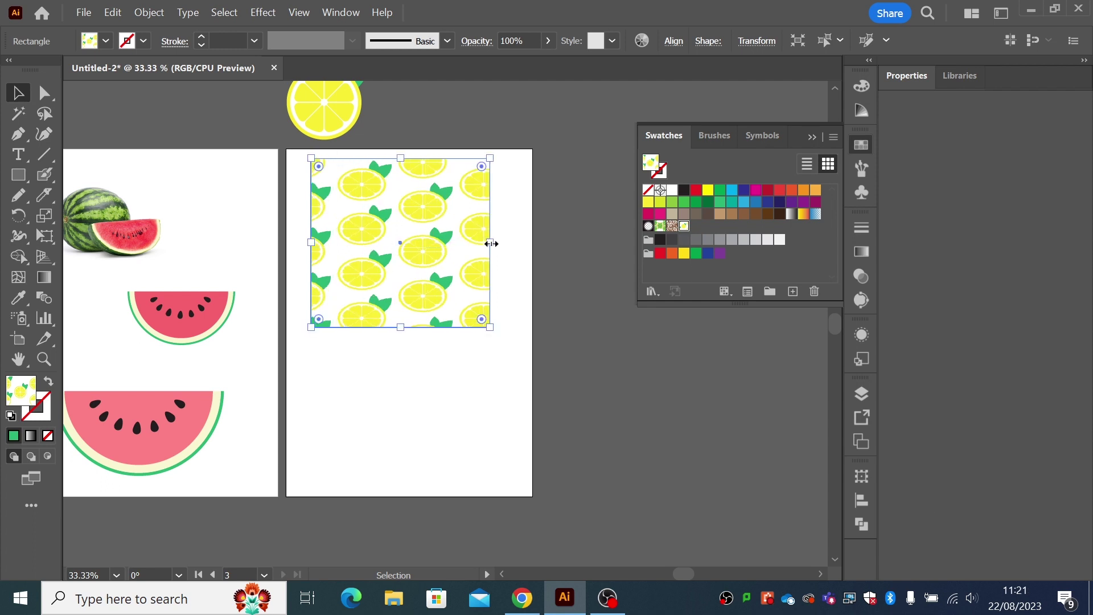
mouse_move(491, 243)
left_mouse_down()
mouse_move(424, 241)
mouse_move(500, 247)
left_mouse_up()
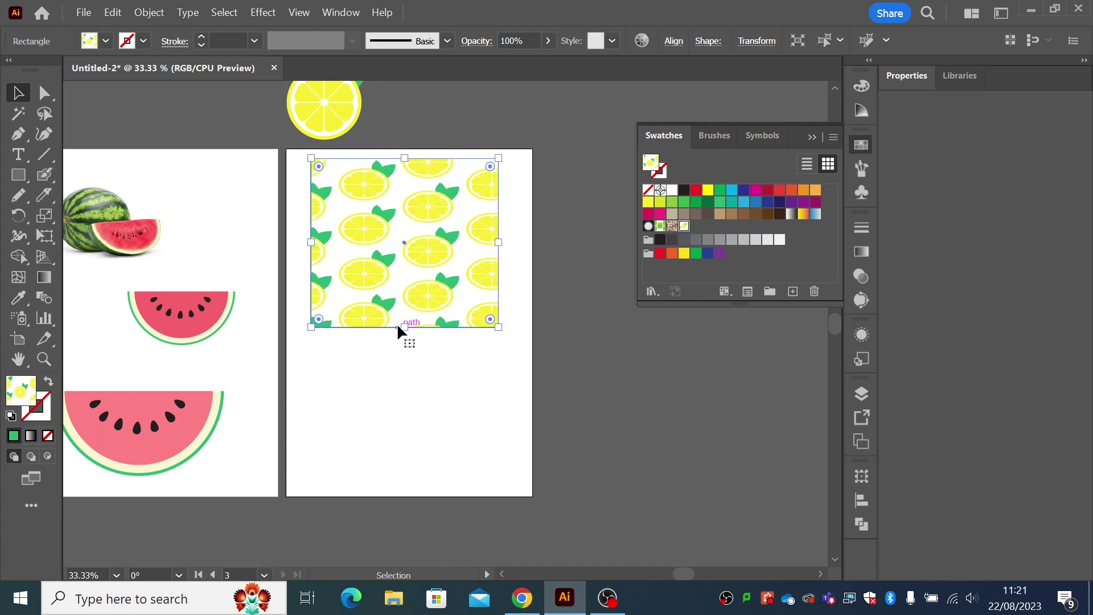
left_click_drag(402, 329, 404, 291)
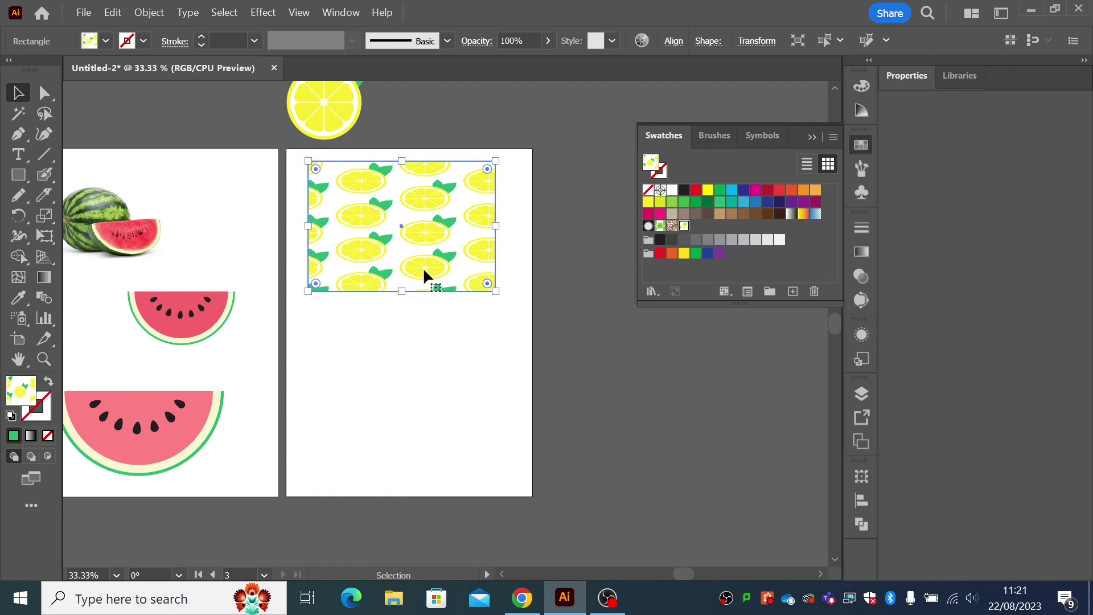
Delete the pattern rectangle and draw a new one from Artboard 3's top-left
key("Delete")
left_click(18, 175)
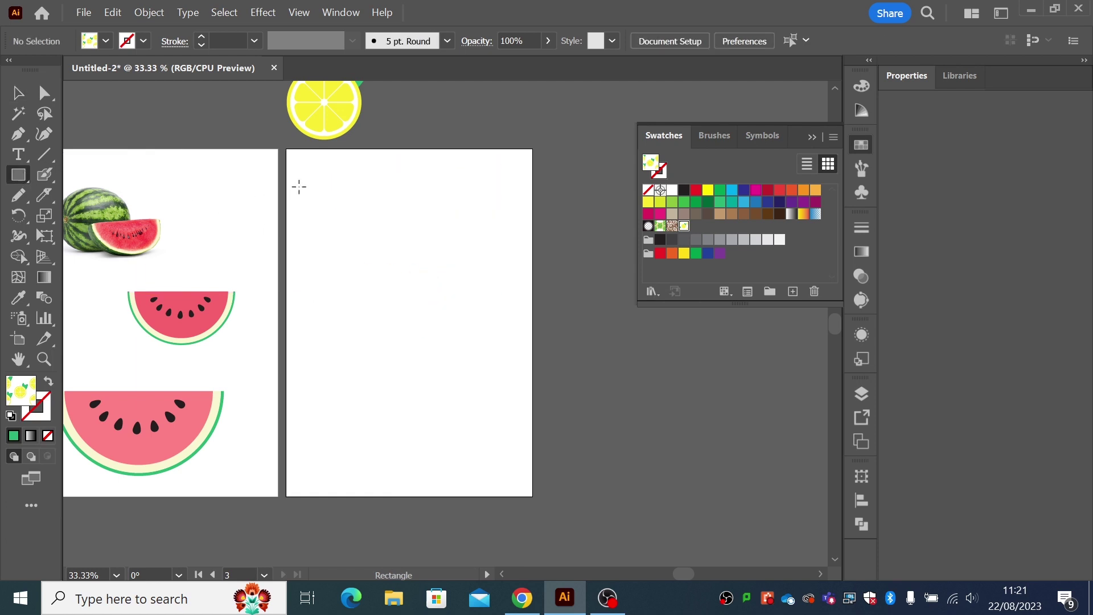
left_click_drag(288, 149, 483, 386)
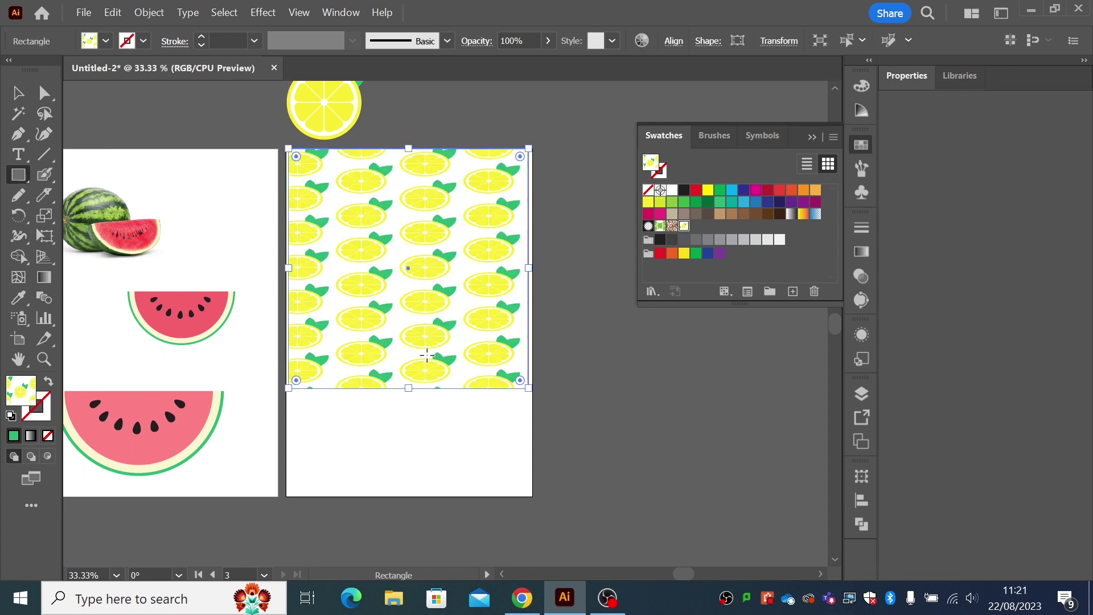
left_click(18, 92)
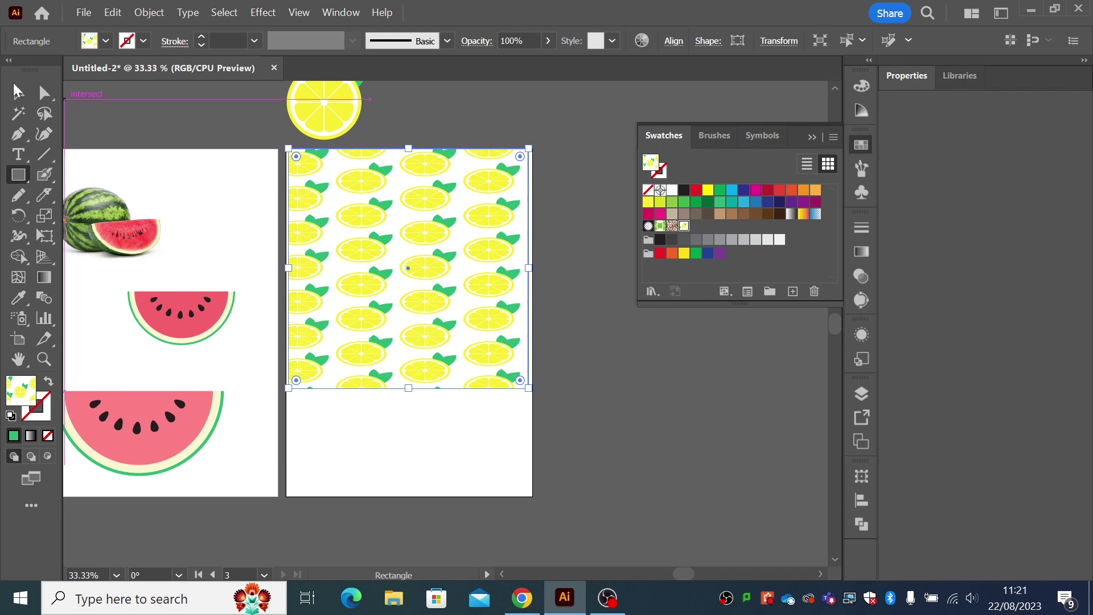
left_click(317, 197)
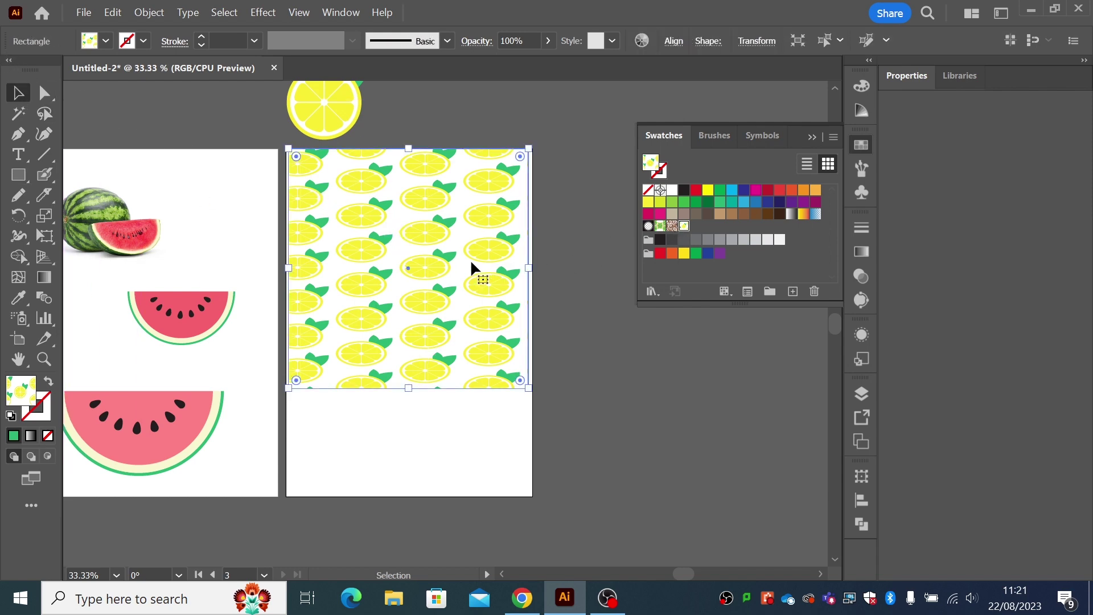
Undo back to the original pattern rectangle, scale it down and move it right and down
key("ctrl+z")
key("ctrl+z")
key("ctrl+z")
key("ctrl+z")
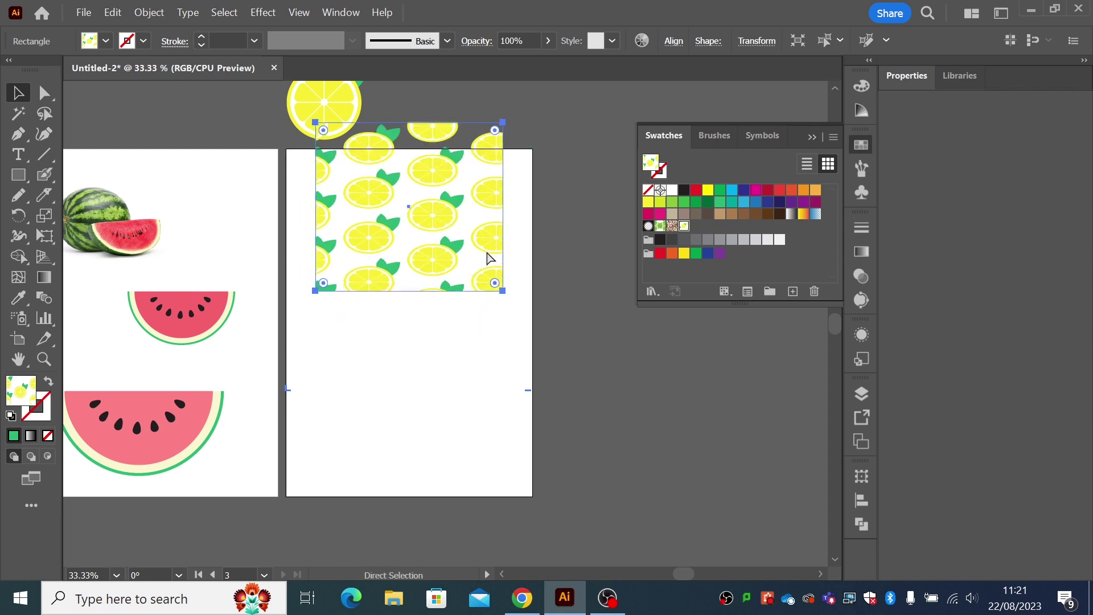
key("ctrl+z")
key("ctrl+z")
key("ctrl+z")
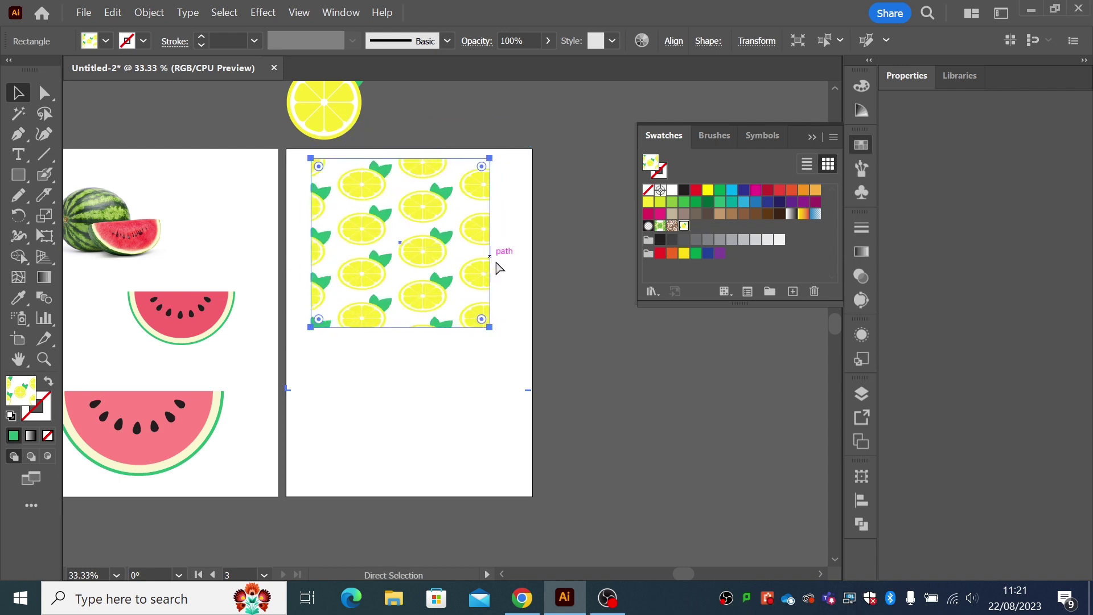
key("ctrl+z")
key("ctrl+z")
key("ctrl+z")
key("ctrl+z")
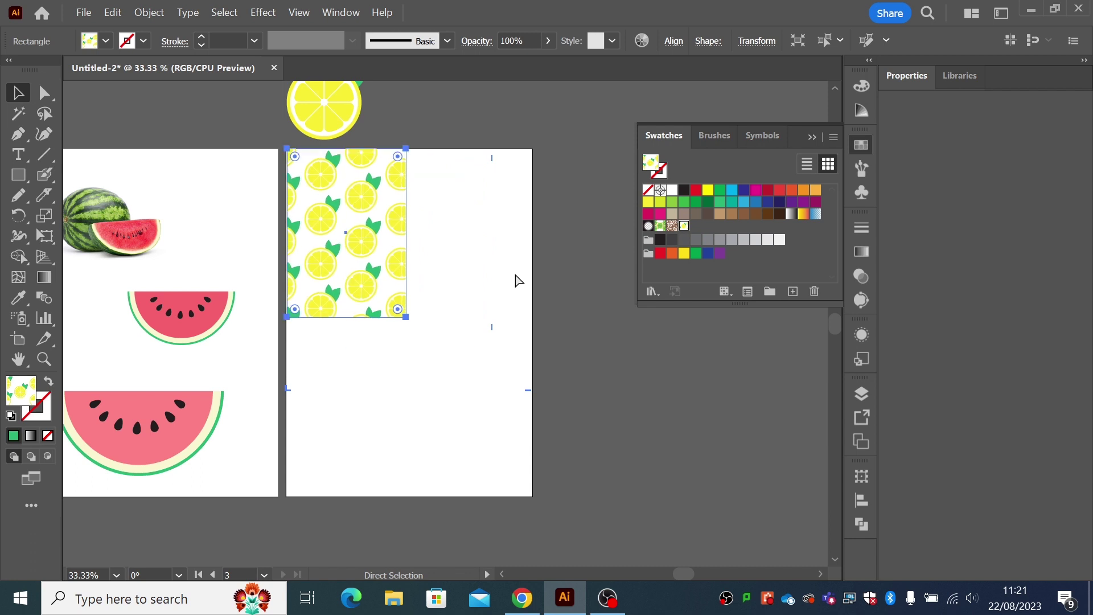
key("ctrl+z")
key("ctrl+z")
left_click(539, 295)
left_click(534, 462)
left_click_drag(532, 495, 426, 346)
left_click_drag(401, 307, 439, 319)
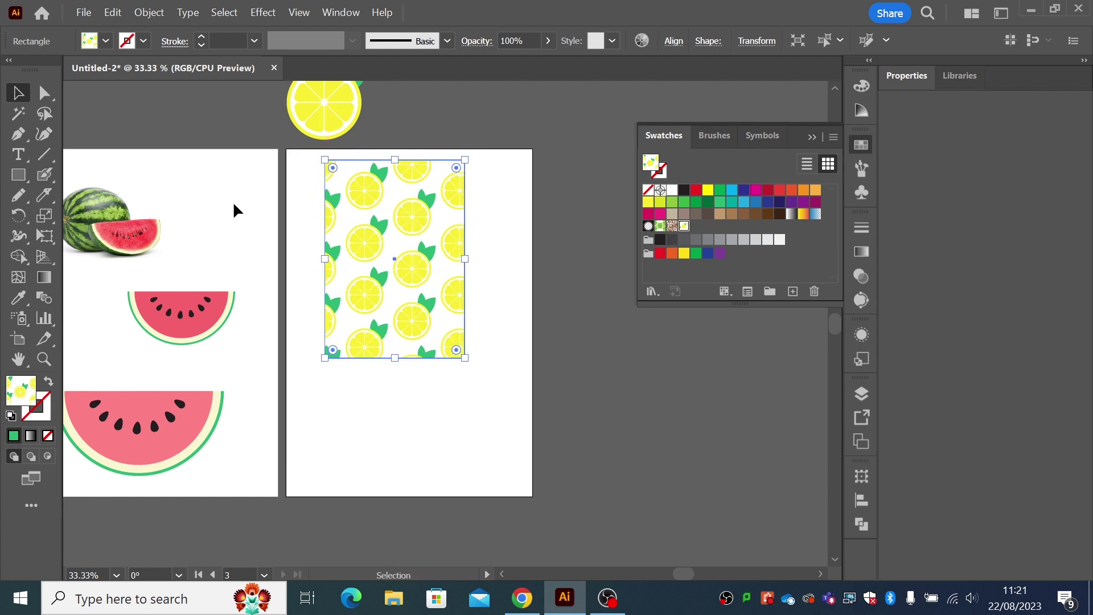
Adjust the rectangle's bottom, left and right edges with the Direct Selection tool
key("a")
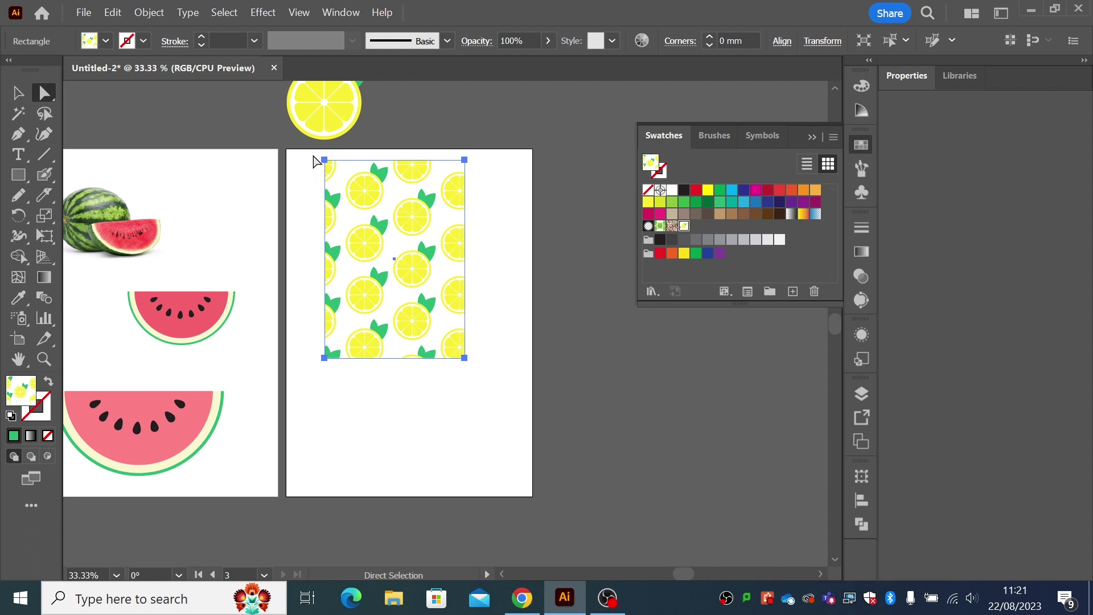
left_click_drag(303, 153, 317, 360)
left_click(482, 242)
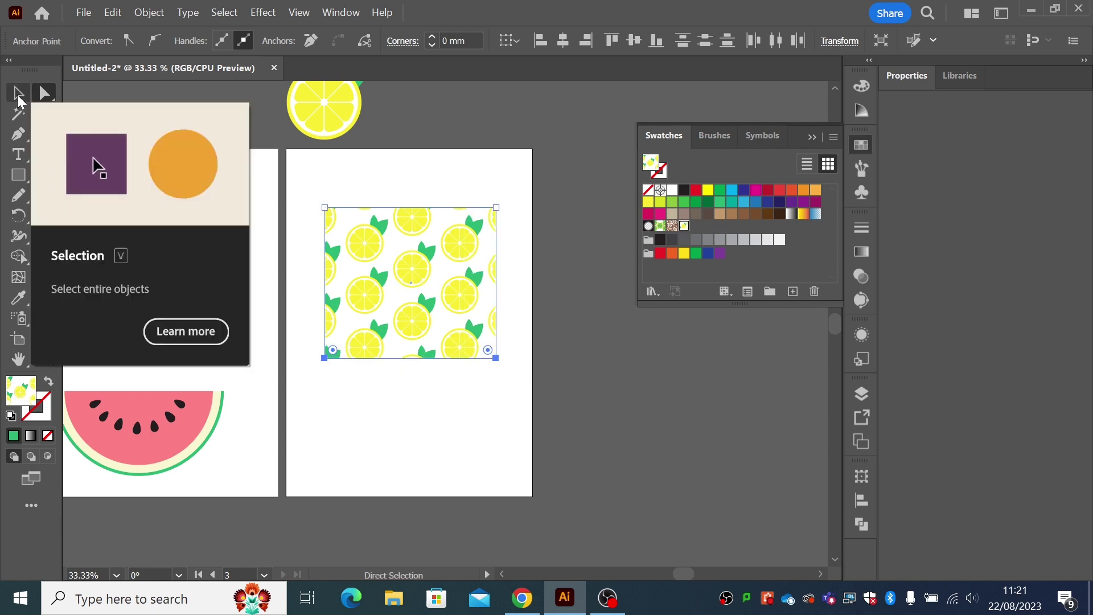
left_click_drag(325, 358, 329, 386)
left_click(340, 422)
left_click_drag(305, 199, 354, 421)
left_click_drag(324, 386, 308, 386)
left_click_drag(511, 200, 518, 359)
left_click(18, 93)
Add a new artboard from the Artboards panel
left_click(307, 186)
left_click(626, 421)
left_click(862, 398)
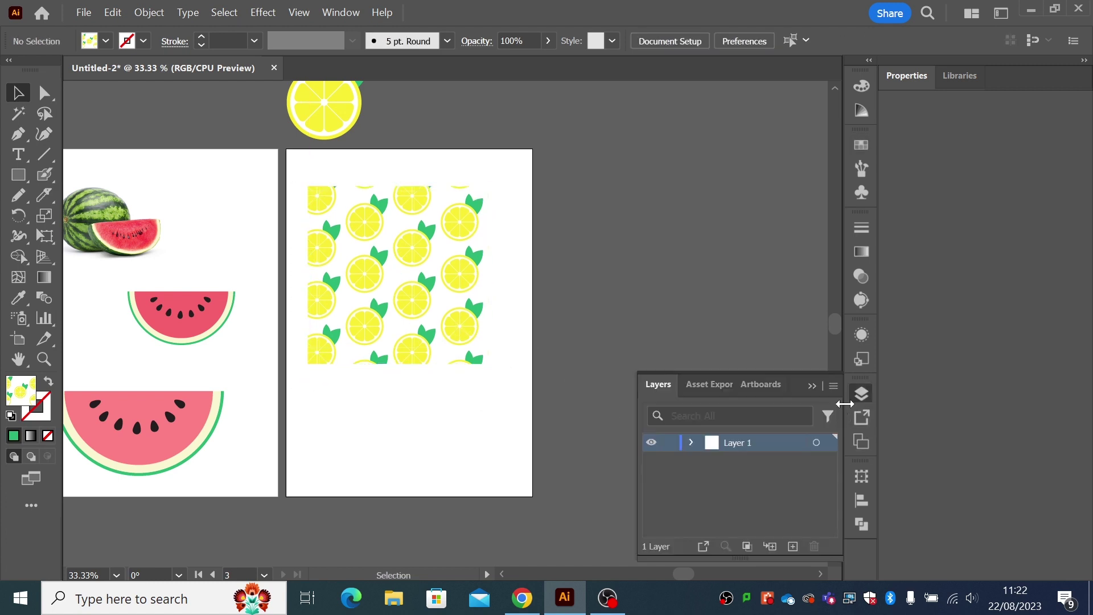
left_click(778, 393)
left_click(793, 546)
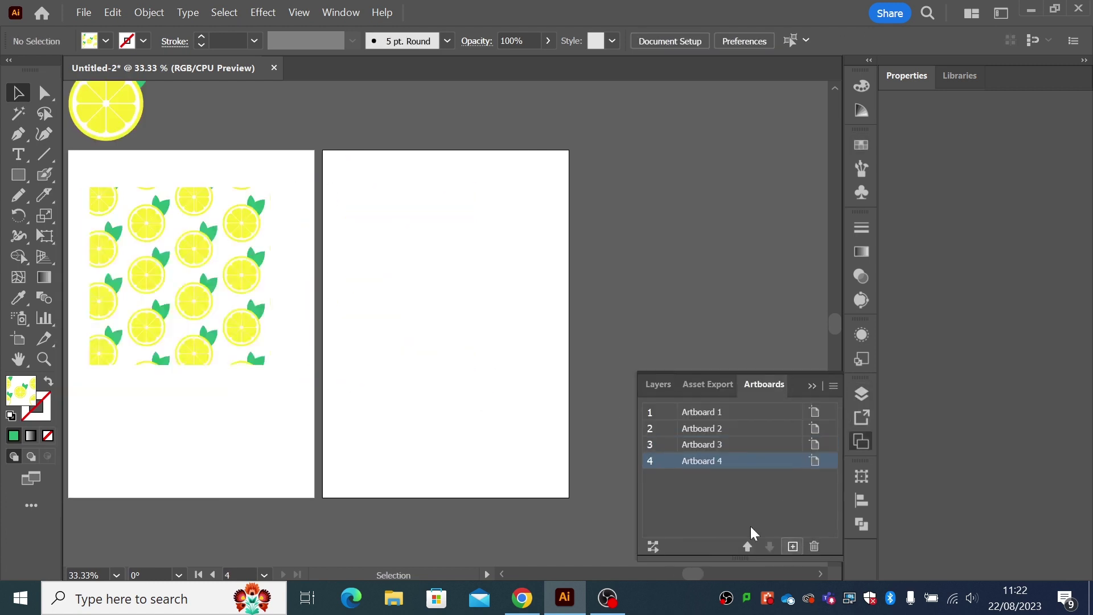
scroll(419, 415, "left", 5)
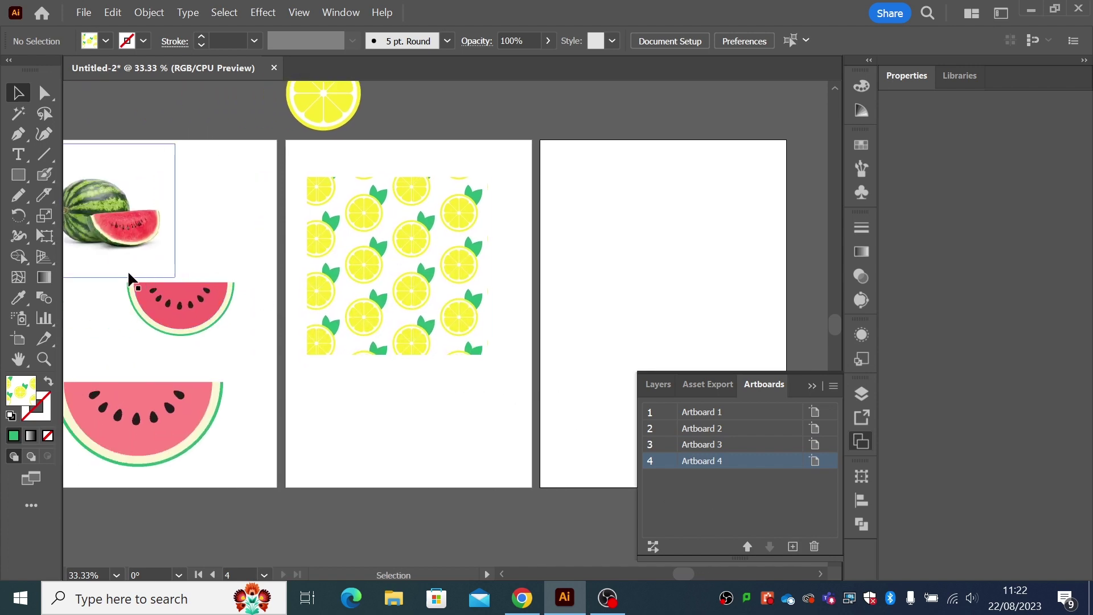
Paste a copy of the small watermelon slice onto the empty right-hand artboard
mouse_move(127, 280)
left_mouse_down()
mouse_move(219, 322)
mouse_move(134, 254)
left_mouse_up()
left_click_drag(248, 344, 119, 283)
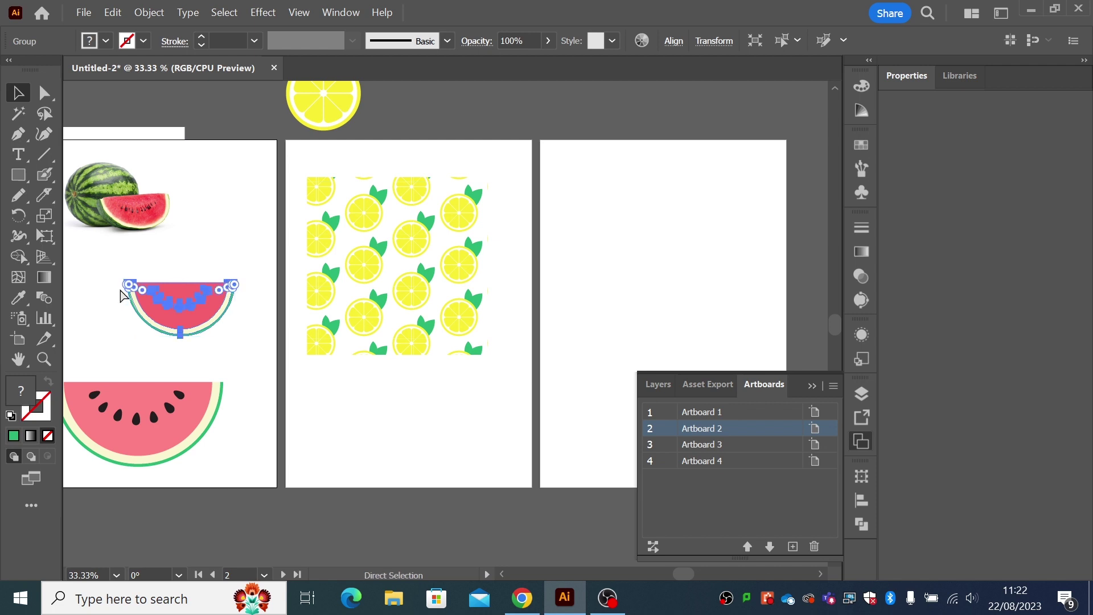
key("ctrl+v")
left_click_drag(441, 406, 263, 407)
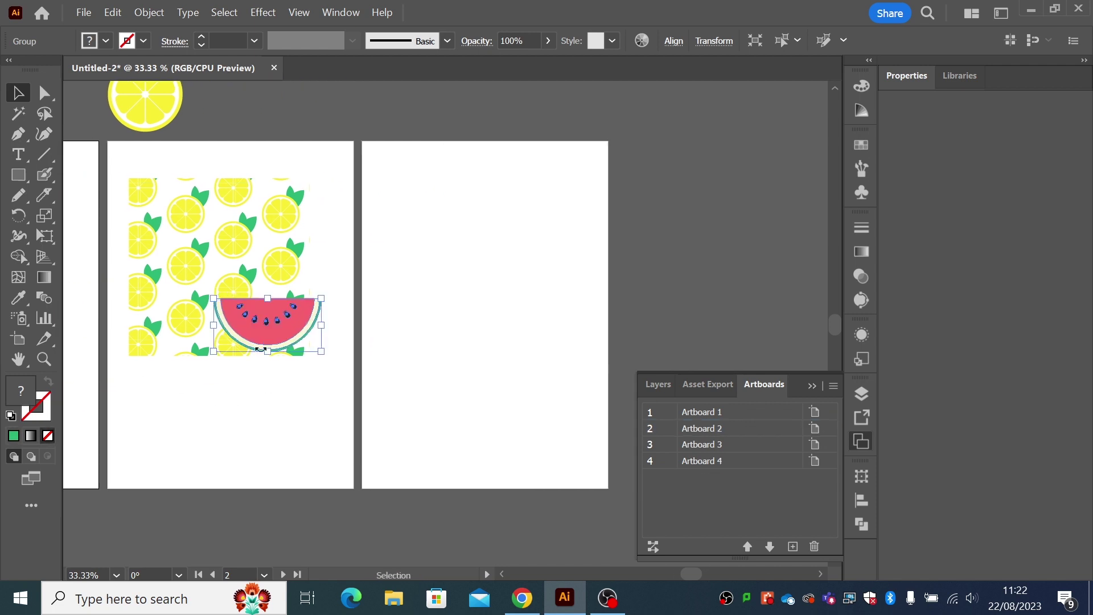
left_click_drag(259, 342, 456, 283)
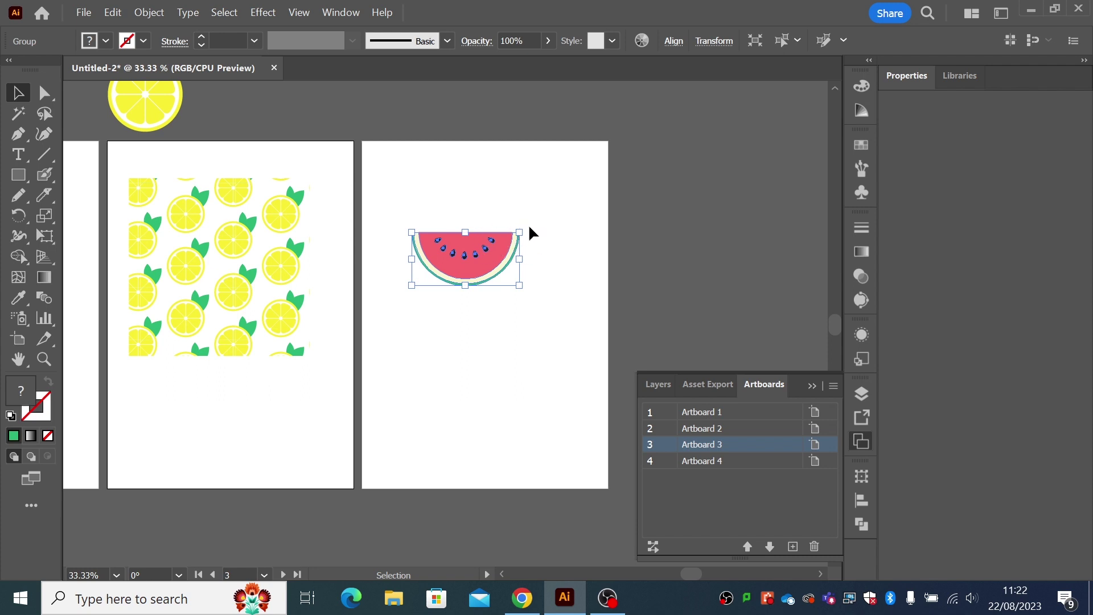
Rotate the watermelon copy about 45° counter-clockwise and shrink it slightly
left_click_drag(528, 227, 491, 186)
left_click(560, 249)
left_click_drag(406, 198, 502, 268)
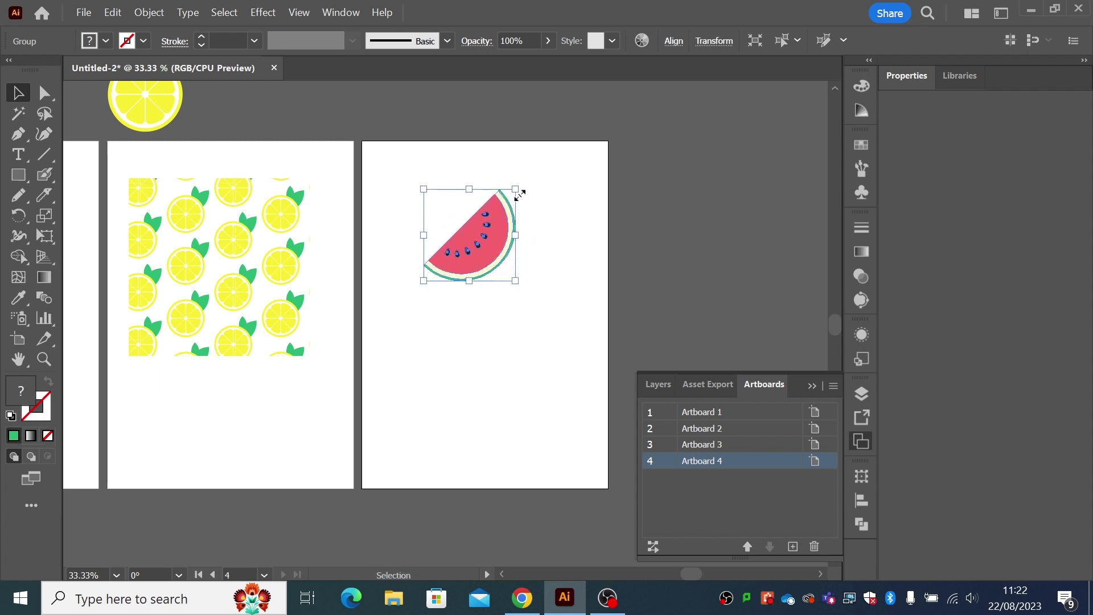
left_click_drag(515, 189, 504, 201)
left_click(534, 214)
Move the tilted watermelon slice down and left near Artboard 4's upper left
left_click_drag(415, 183, 527, 296)
key("a")
key("v")
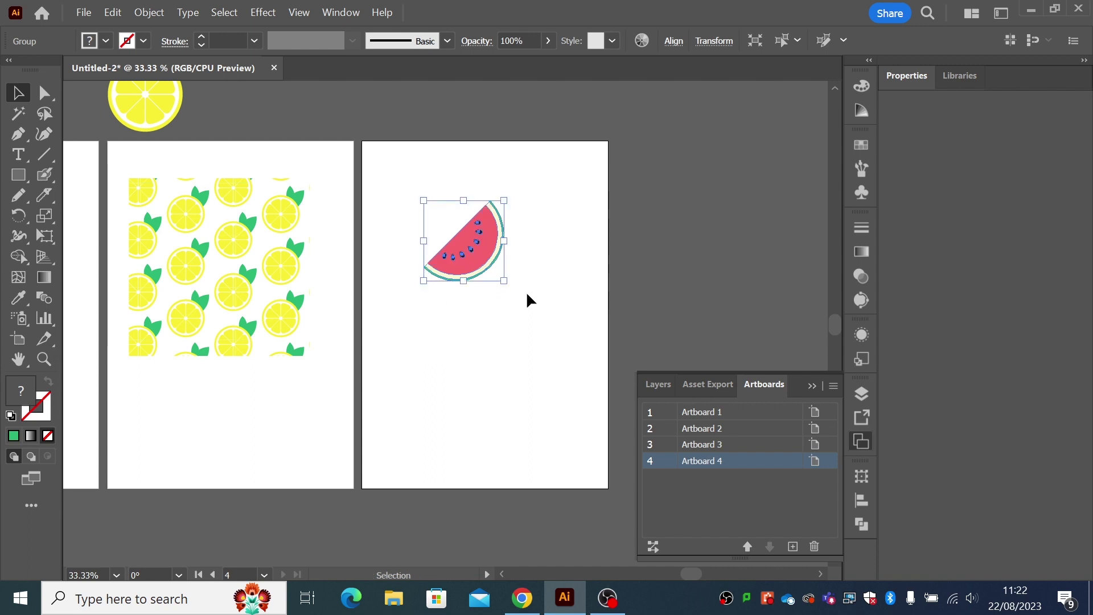
left_click(525, 292)
left_click_drag(497, 276, 487, 302)
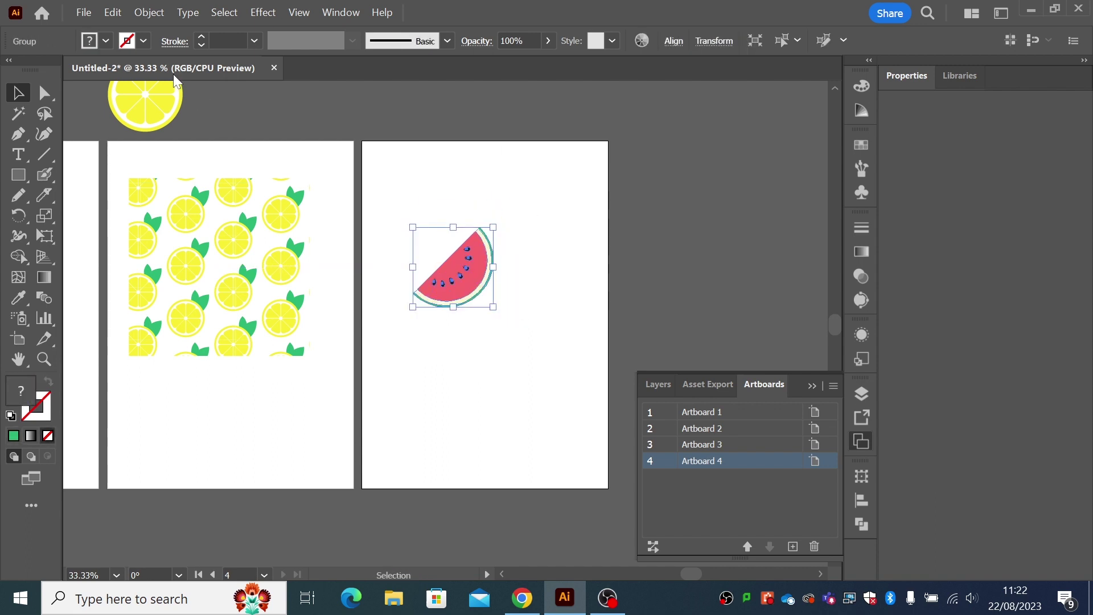
Make a pattern from the watermelon slice and set its tile type to Brick by Column
left_click(146, 14)
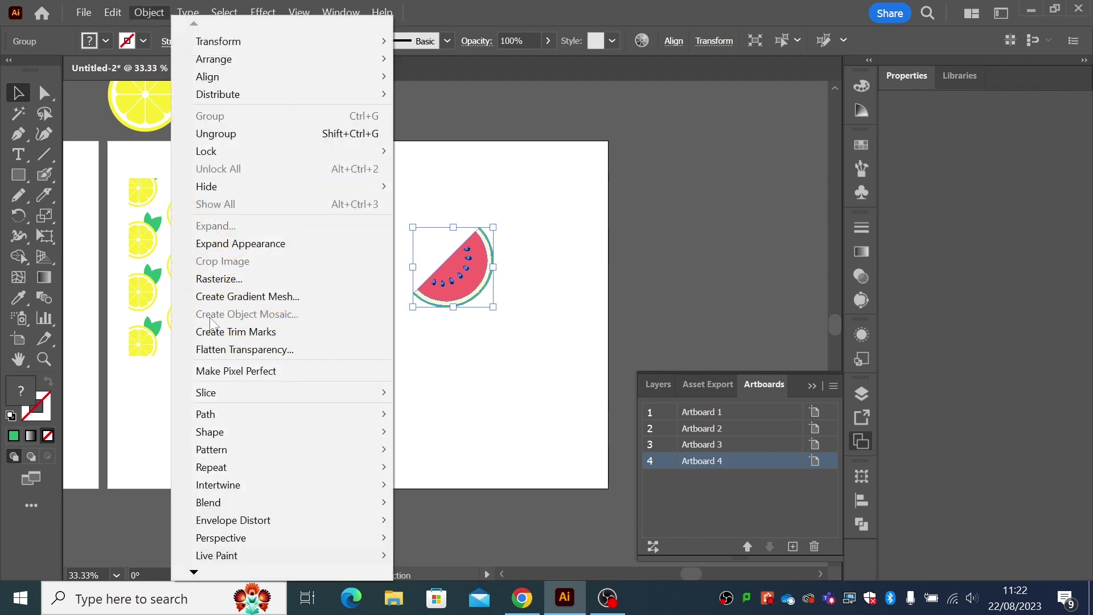
mouse_move(224, 447)
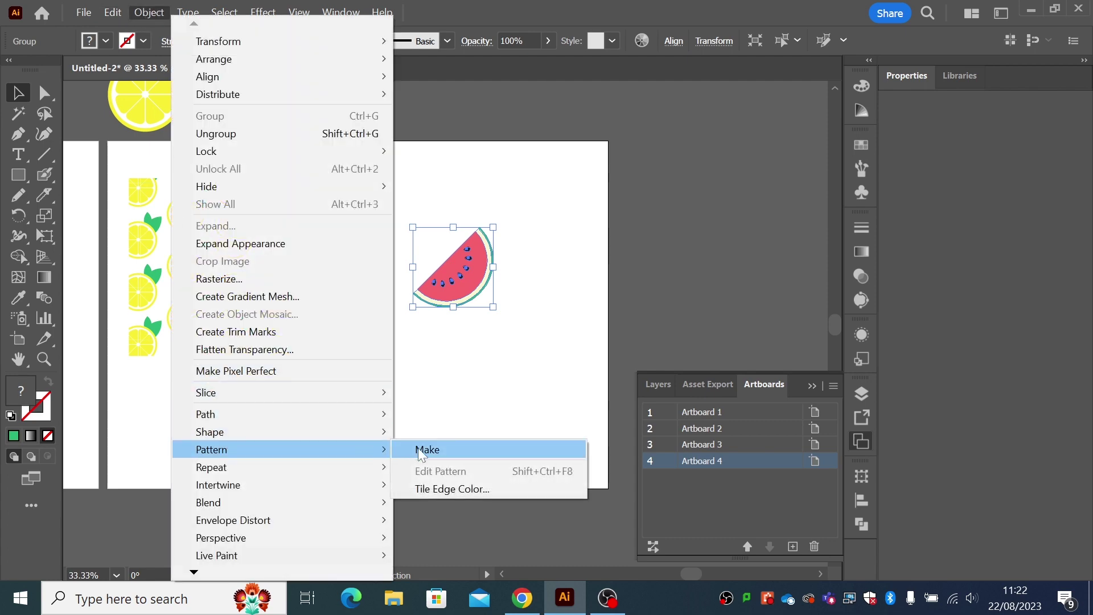
left_click(415, 446)
left_click(706, 333)
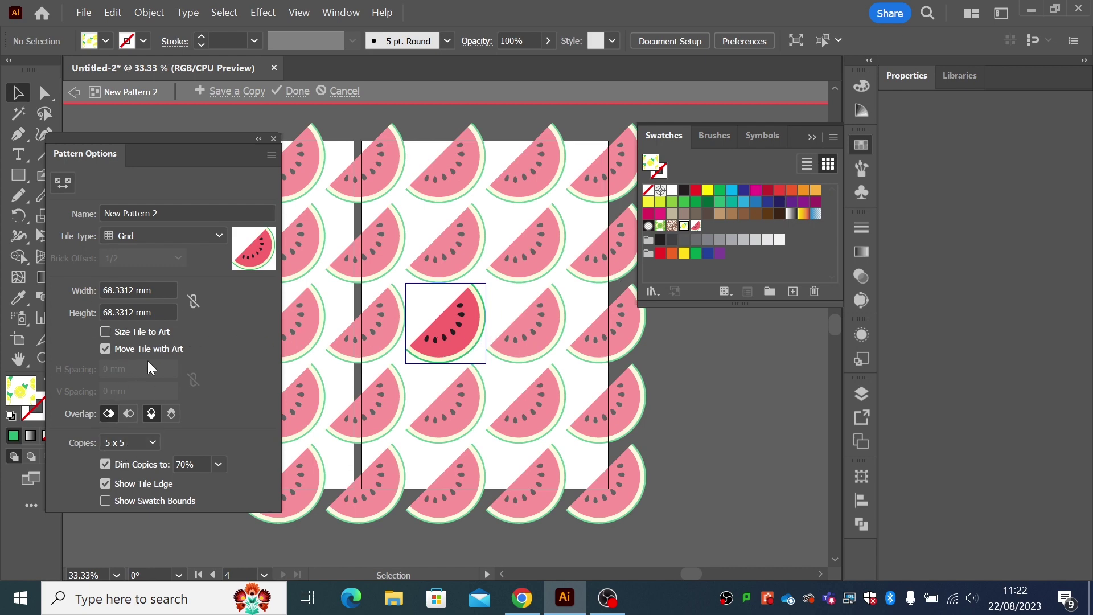
left_click(138, 235)
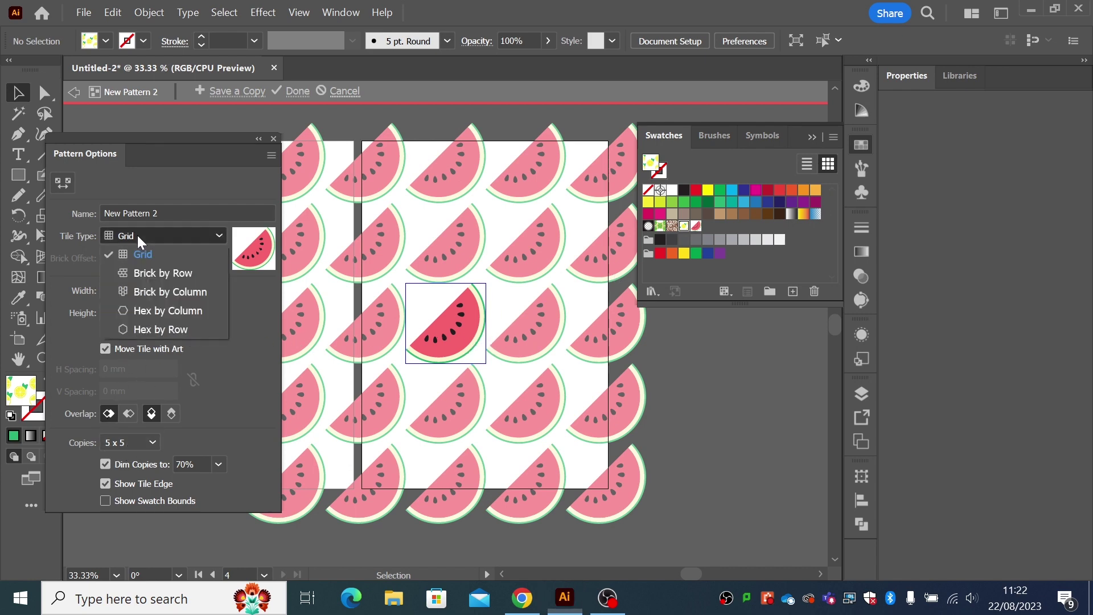
left_click(141, 272)
left_click(144, 237)
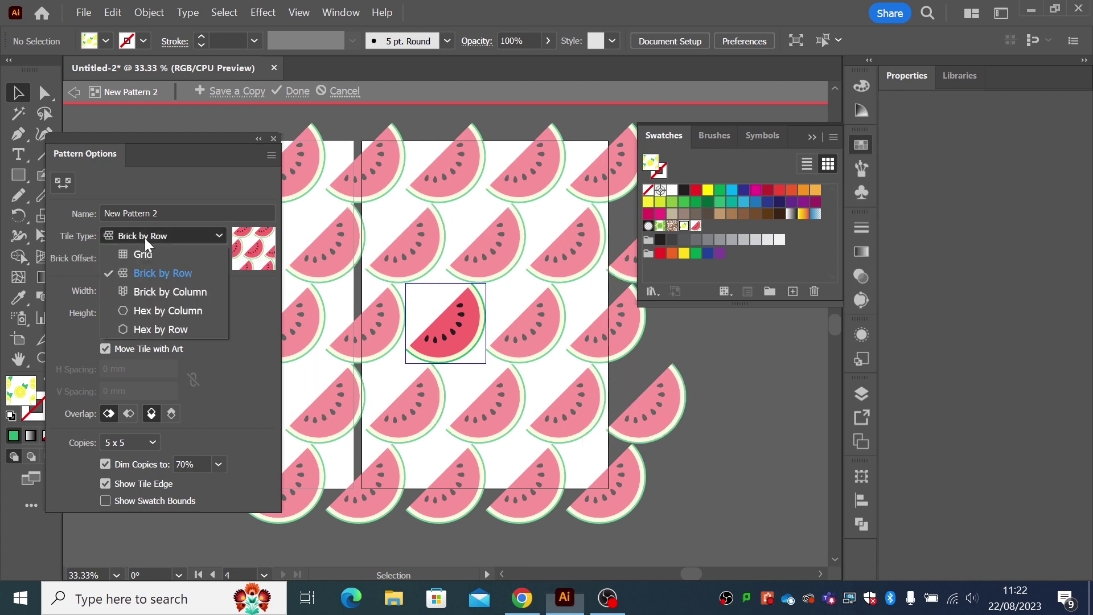
left_click(144, 291)
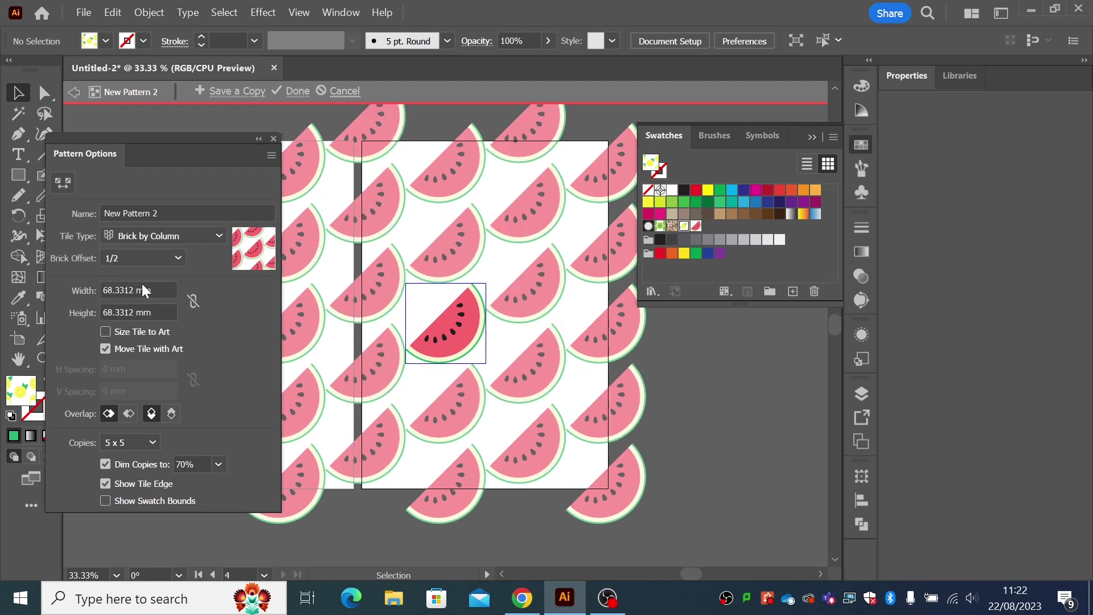
left_click(151, 238)
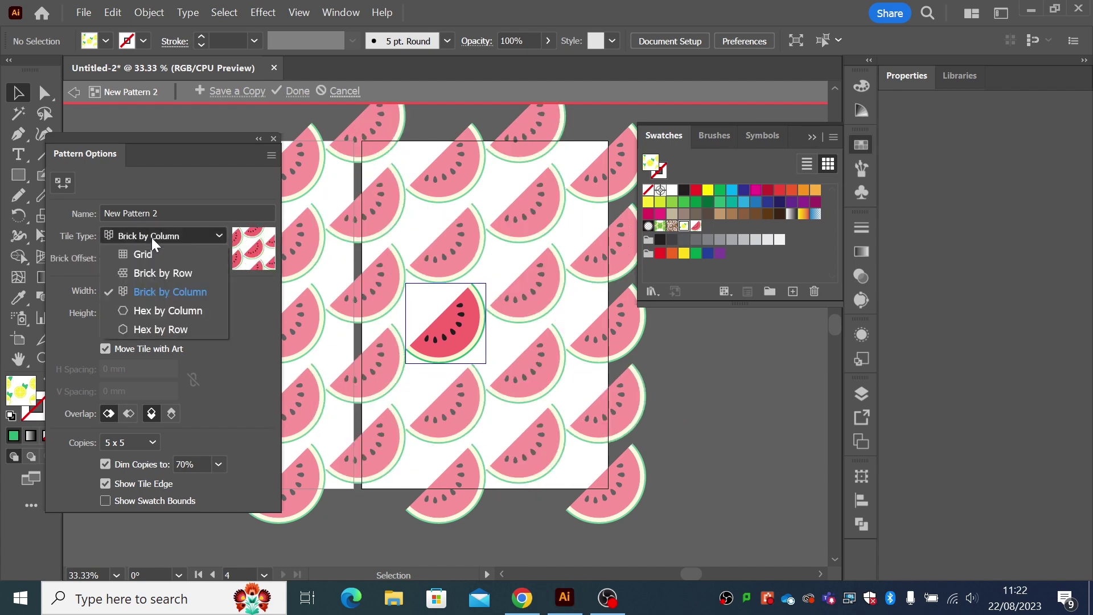
left_click(152, 238)
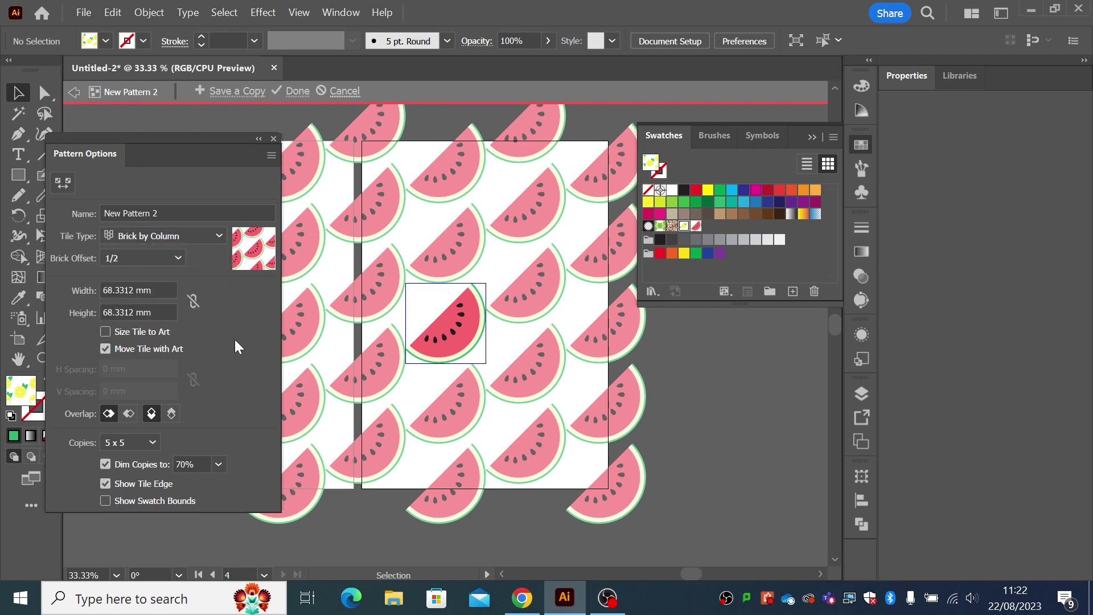
Shrink the watermelon art, shift it up-right in the tile, and finish the pattern
left_click(431, 350)
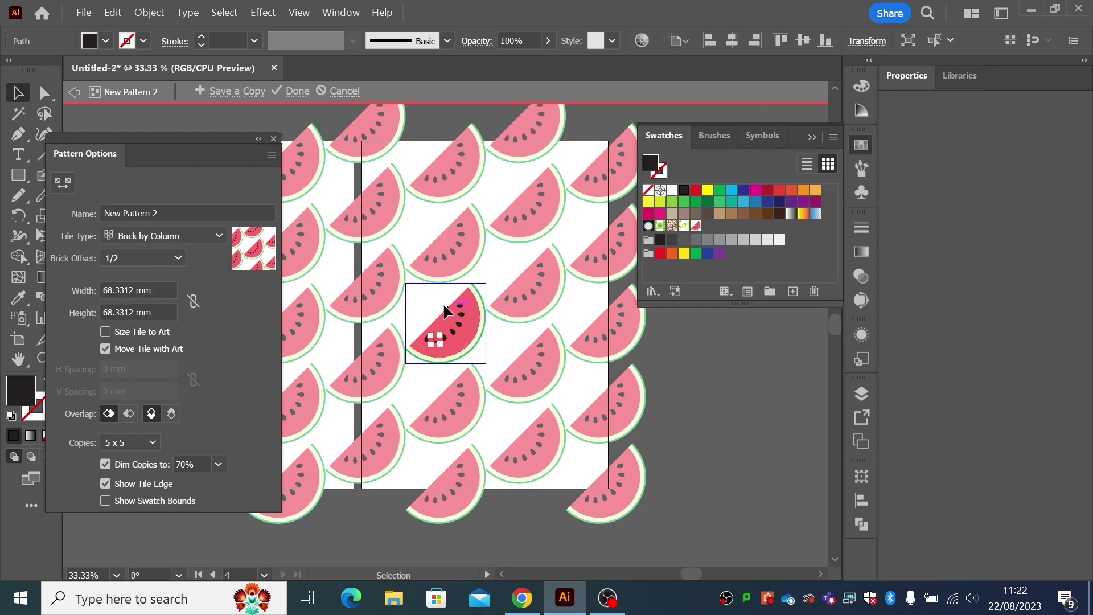
left_click(418, 292)
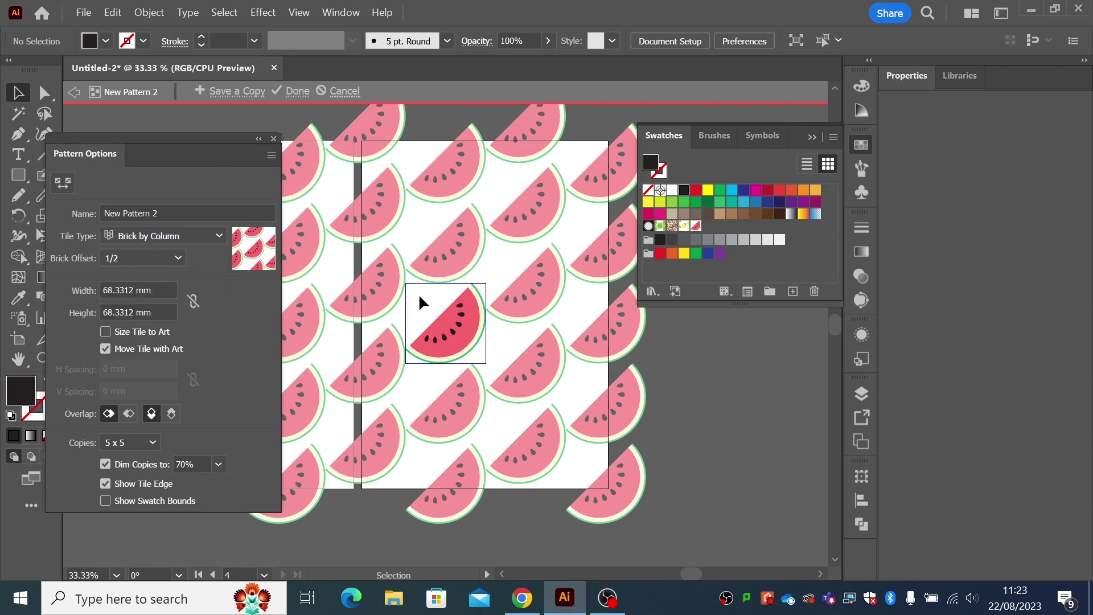
left_click(482, 354)
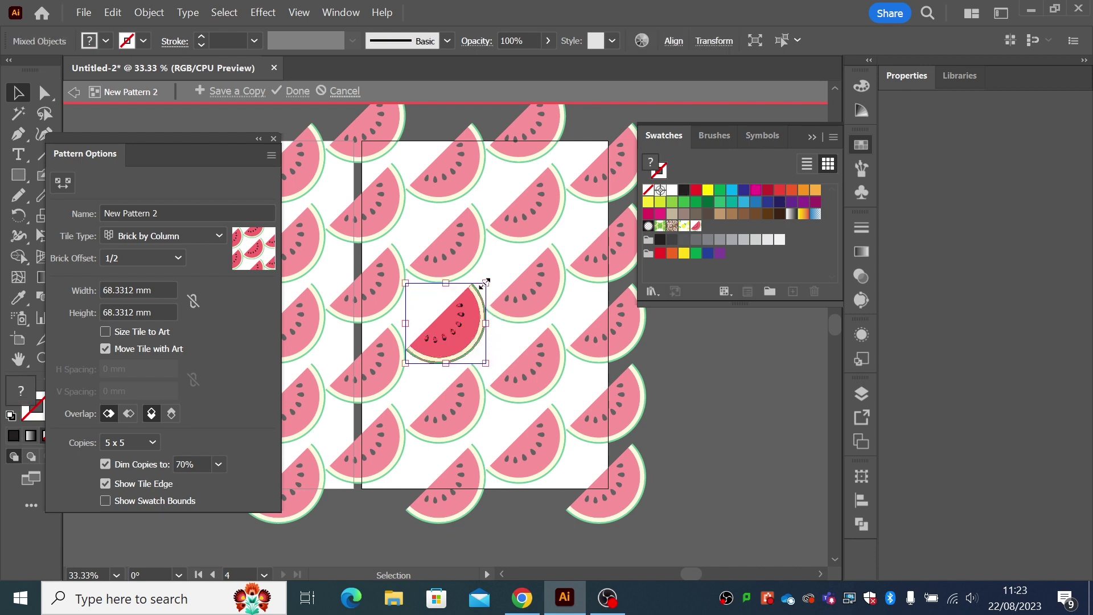
left_click_drag(486, 281, 471, 298)
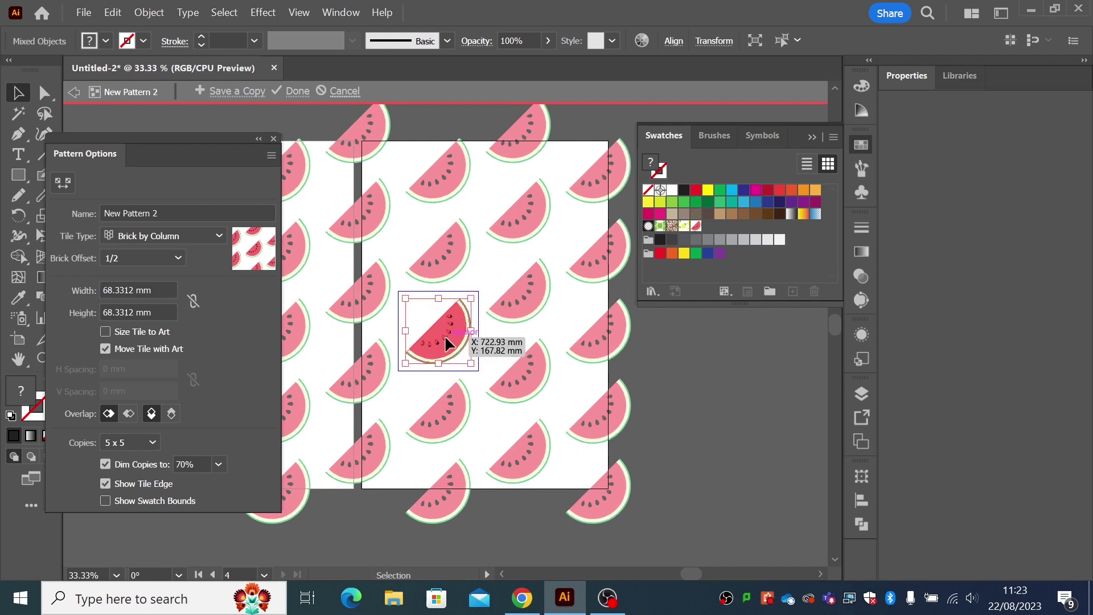
left_click_drag(447, 341, 476, 359)
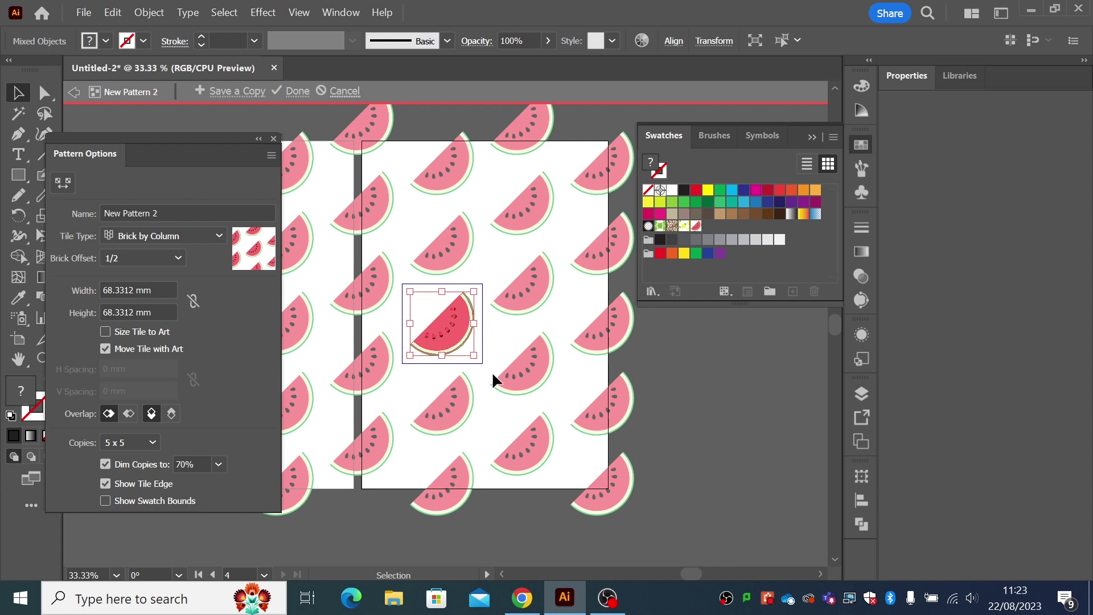
left_click(299, 92)
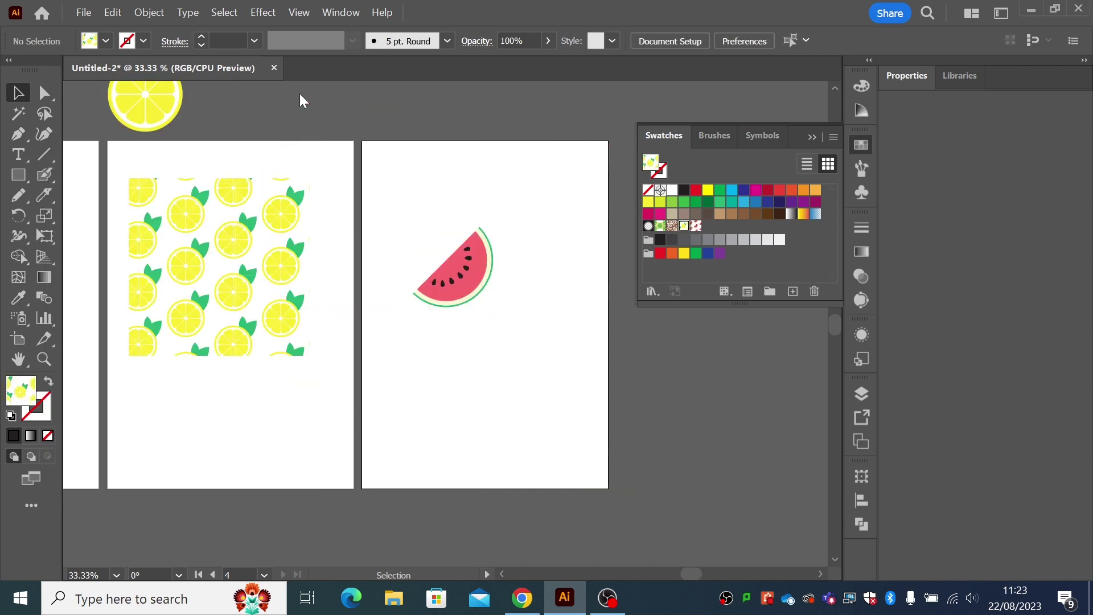
Move the original slice above Artboard 4 and fill a new square with New Pattern 2
left_click_drag(418, 217, 452, 110)
left_click(442, 148)
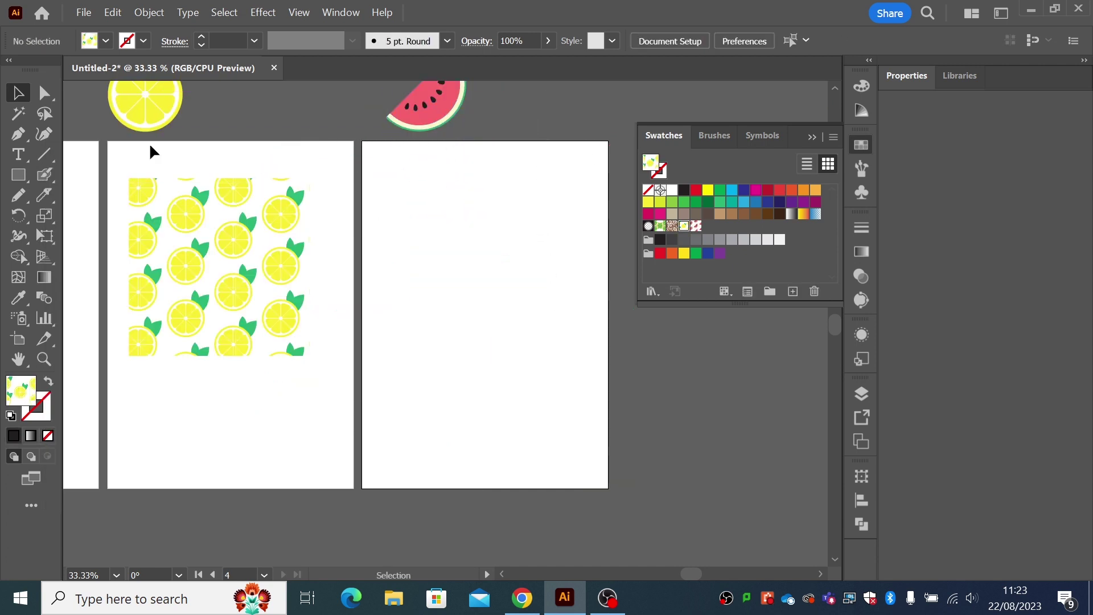
left_click(25, 176)
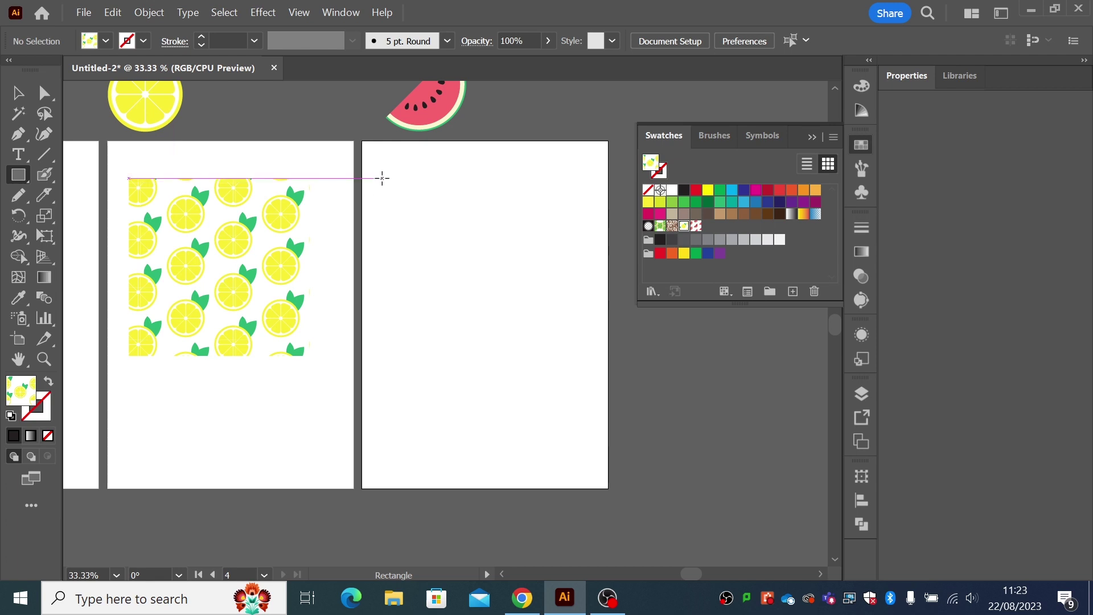
left_click_drag(382, 178, 539, 356)
left_click(695, 226)
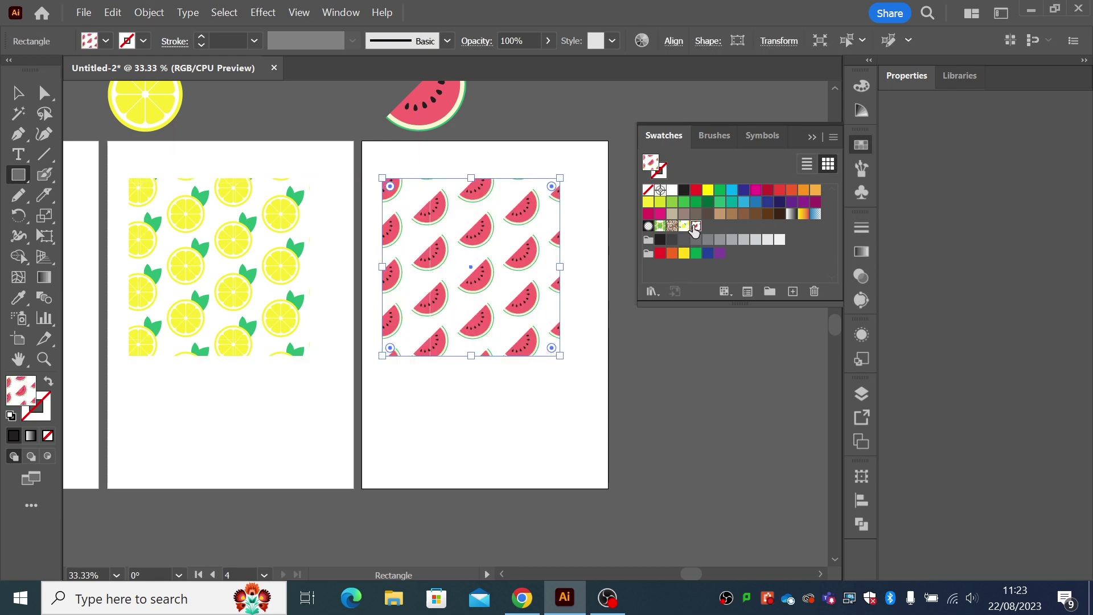
left_click(18, 94)
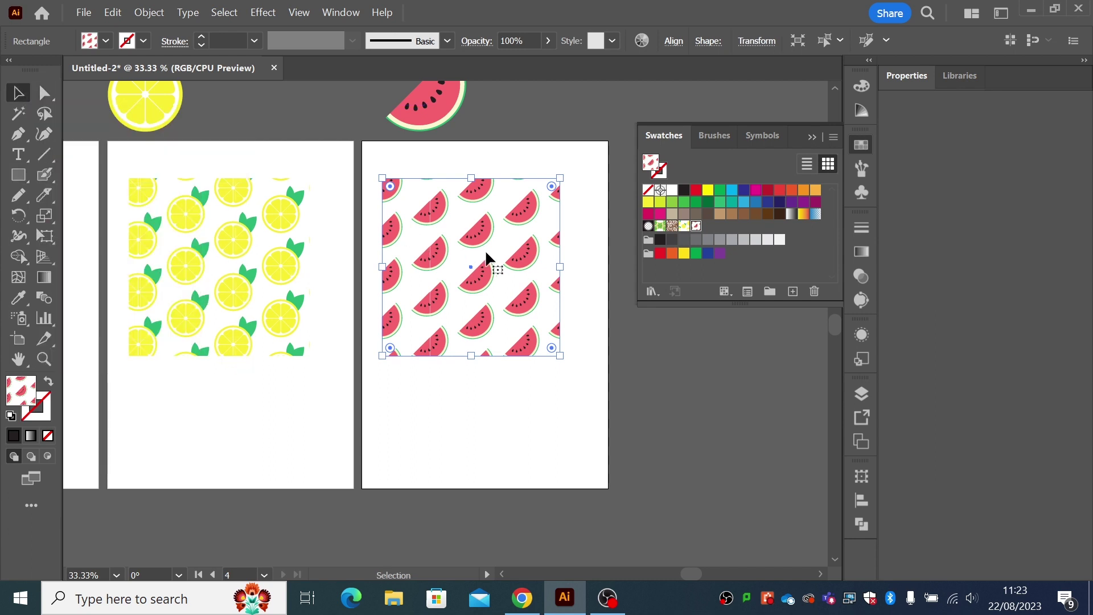
Enlarge the watermelon tile art, turn on Size Tile to Art, and set 10 mm H and V spacing
double_click(696, 226)
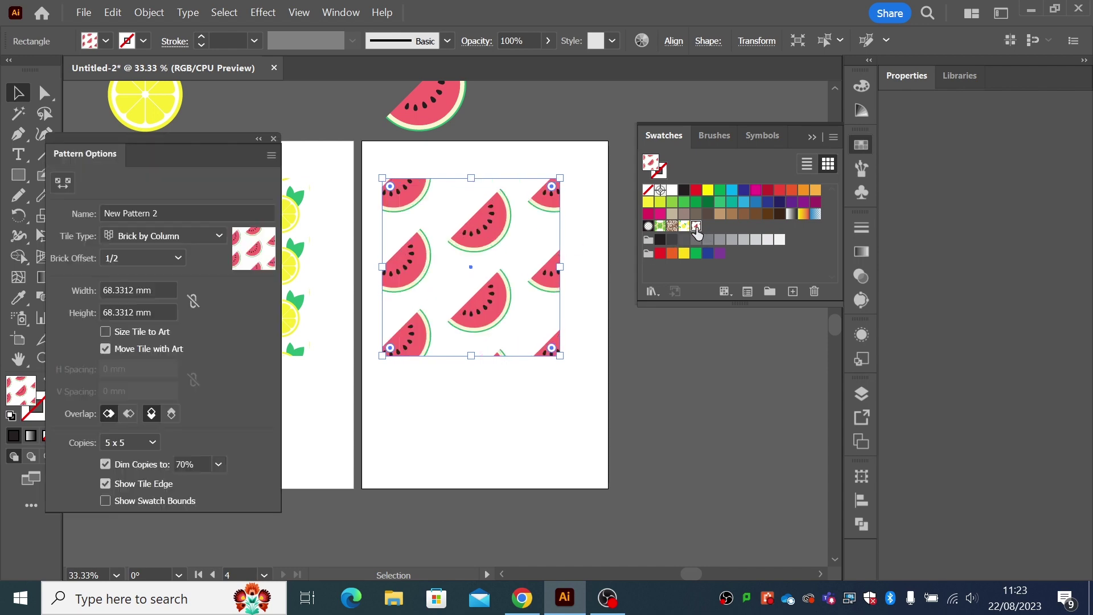
left_click_drag(419, 302, 483, 361)
left_click_drag(478, 292, 503, 266)
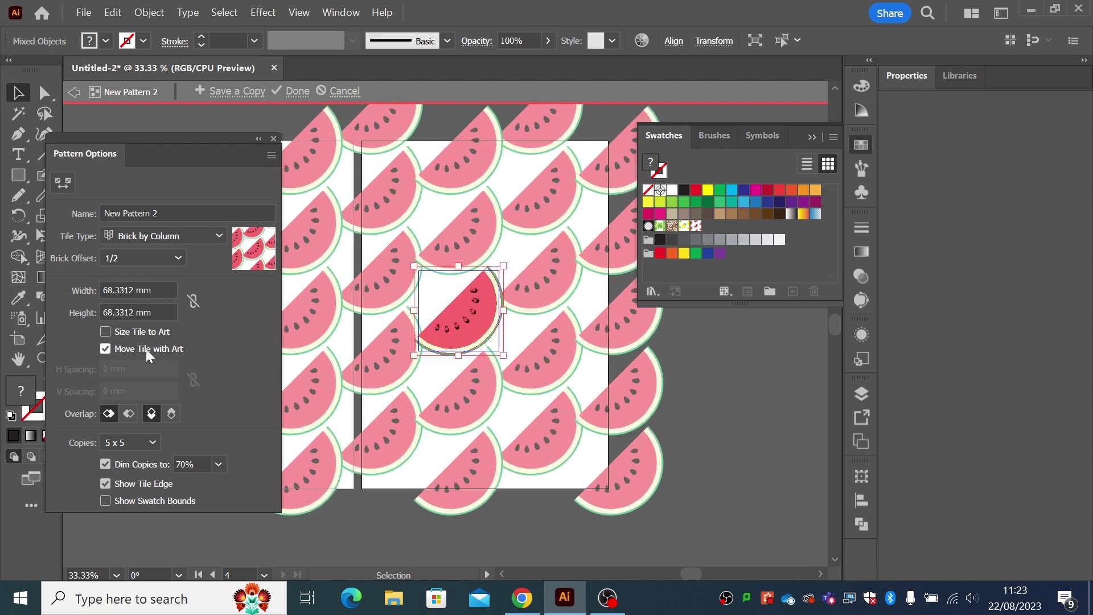
left_click(105, 331)
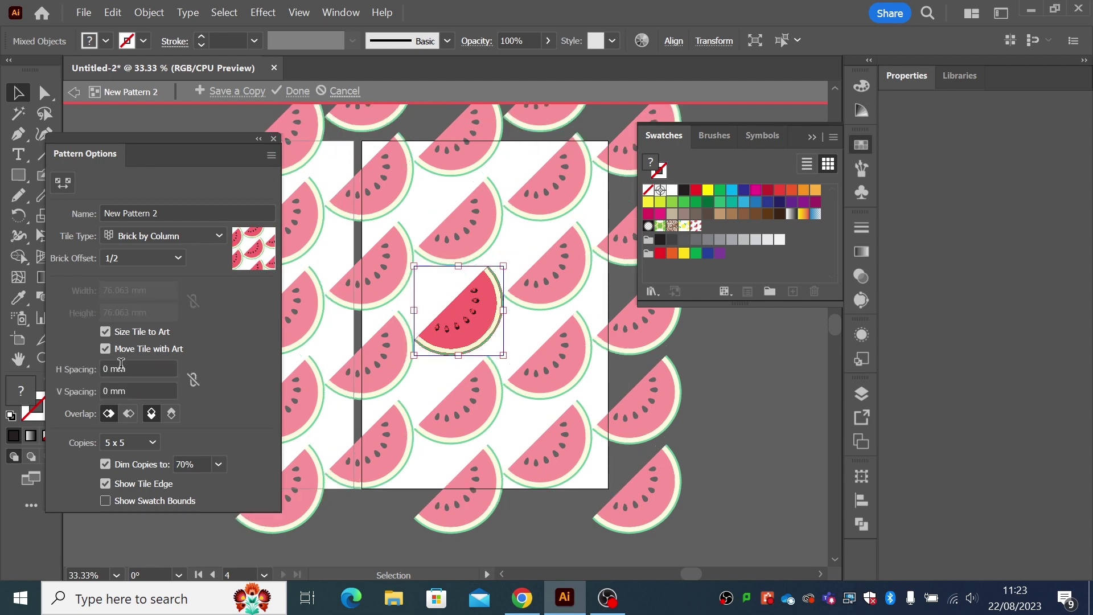
left_click(102, 370)
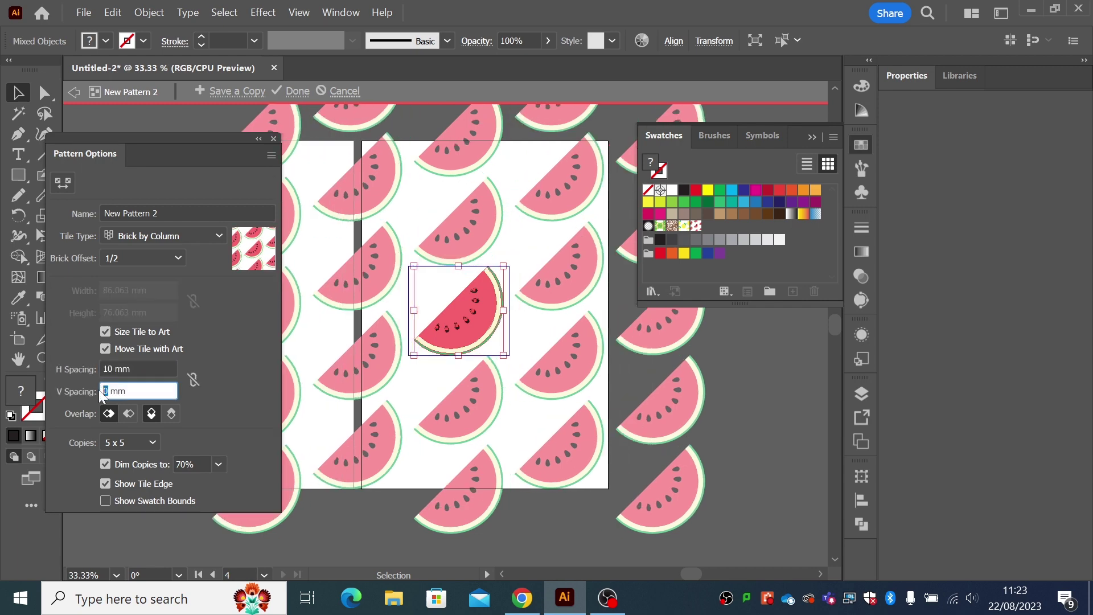
left_click(222, 428)
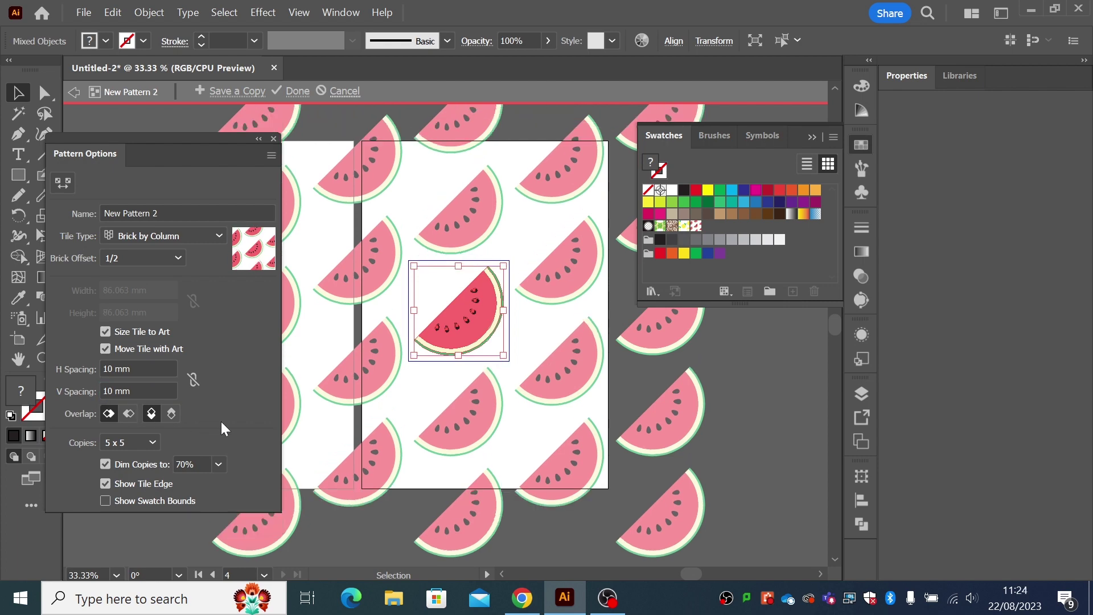
left_click(297, 92)
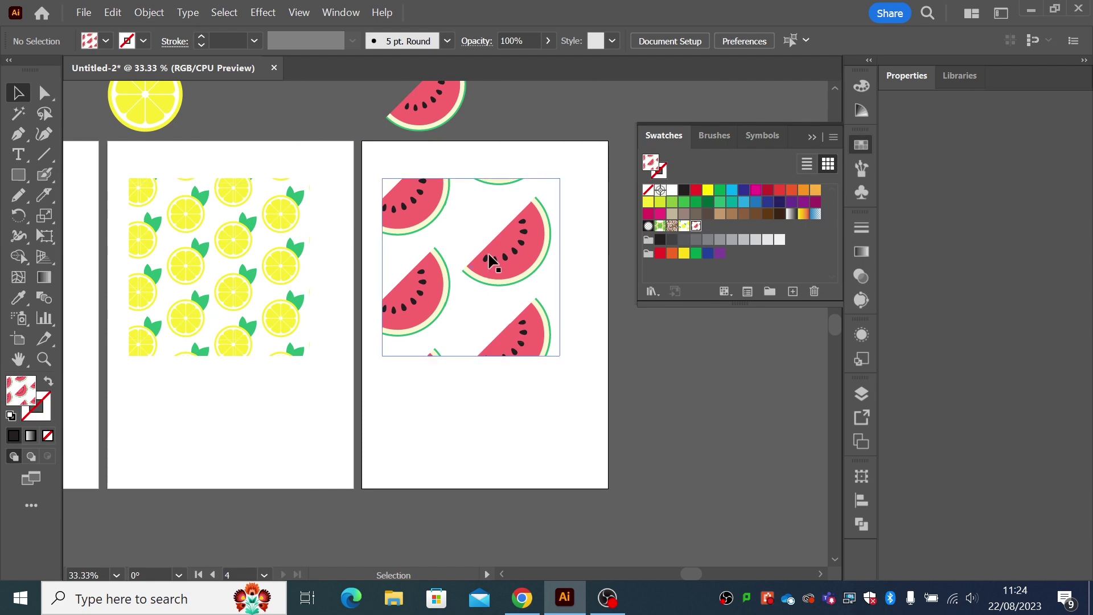
Replace the pattern rectangle with a larger one covering most of Artboard 4
left_click(485, 283)
key("Delete")
left_click(18, 175)
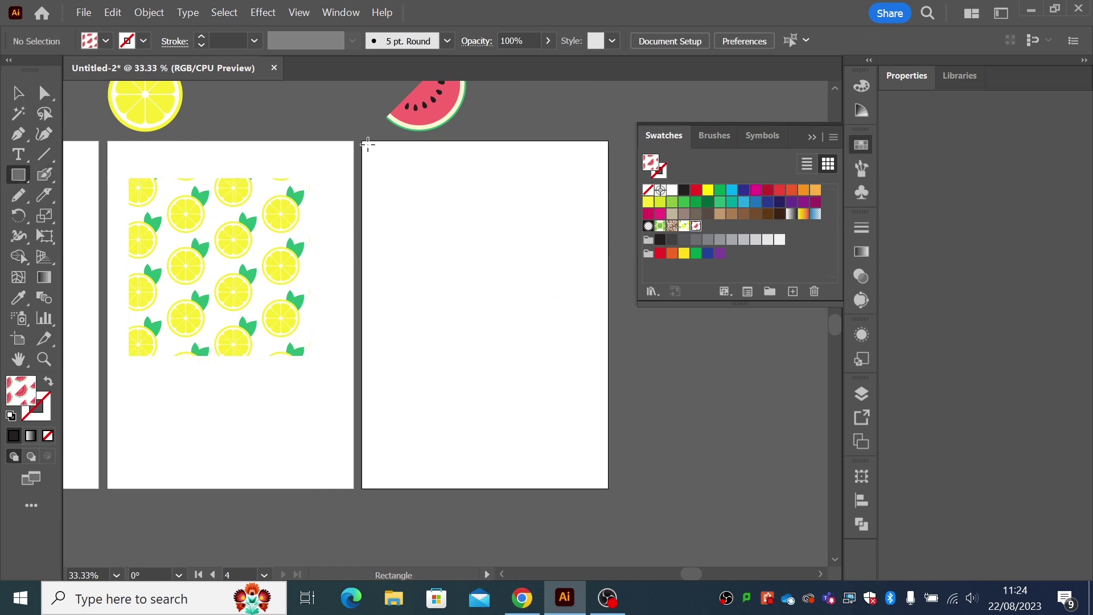
left_click_drag(364, 145, 650, 411)
Scale the watermelon pattern square down and nudge it into place near Artboard 4's top
key("v")
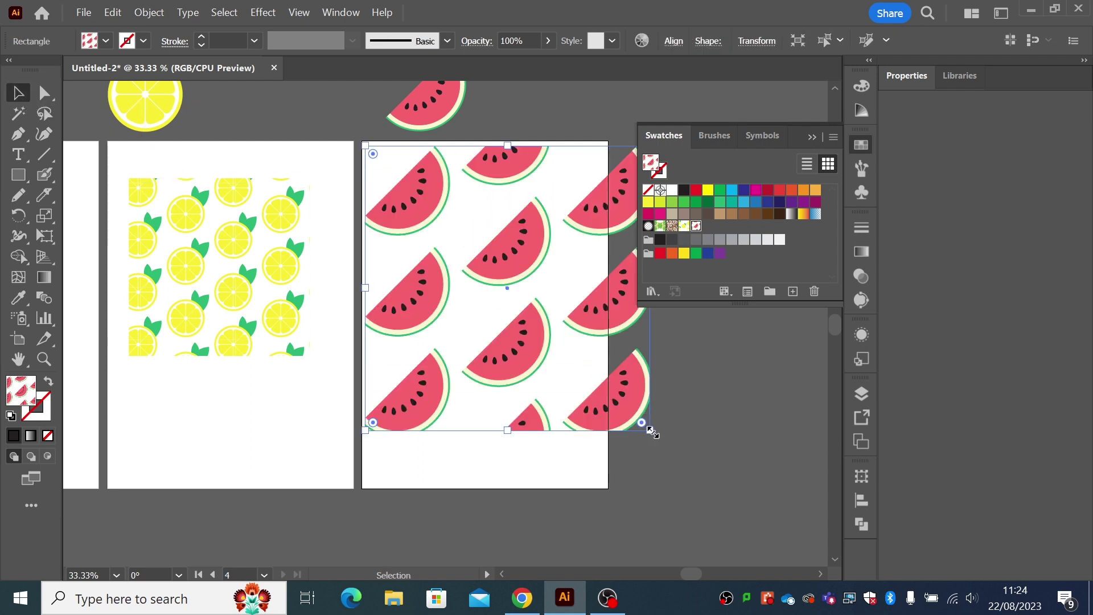
left_click_drag(652, 431, 574, 355)
left_click(617, 383)
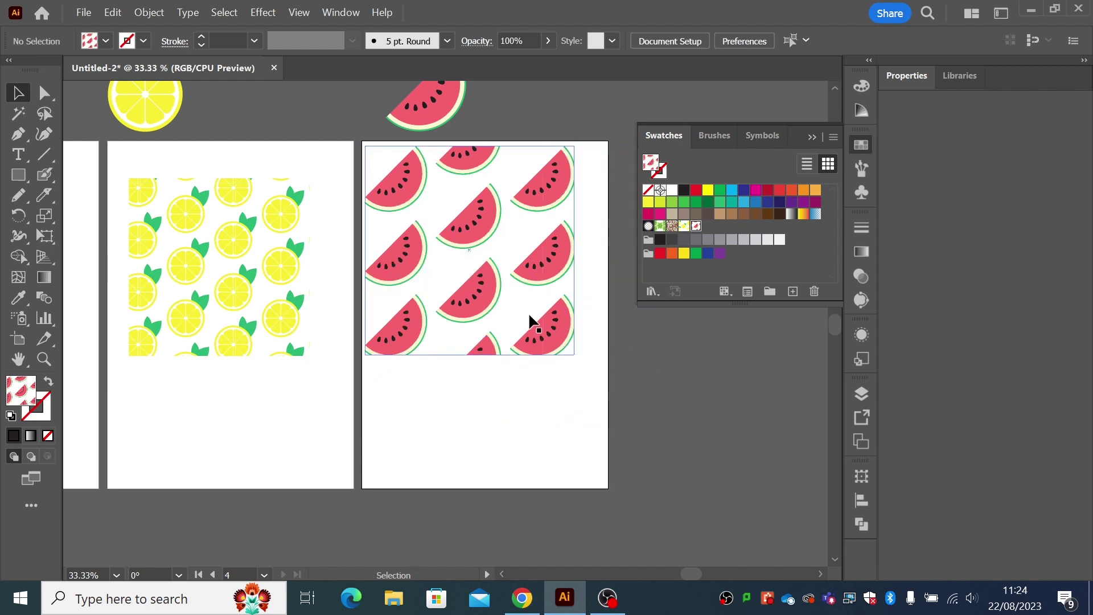
left_click_drag(534, 280, 539, 294)
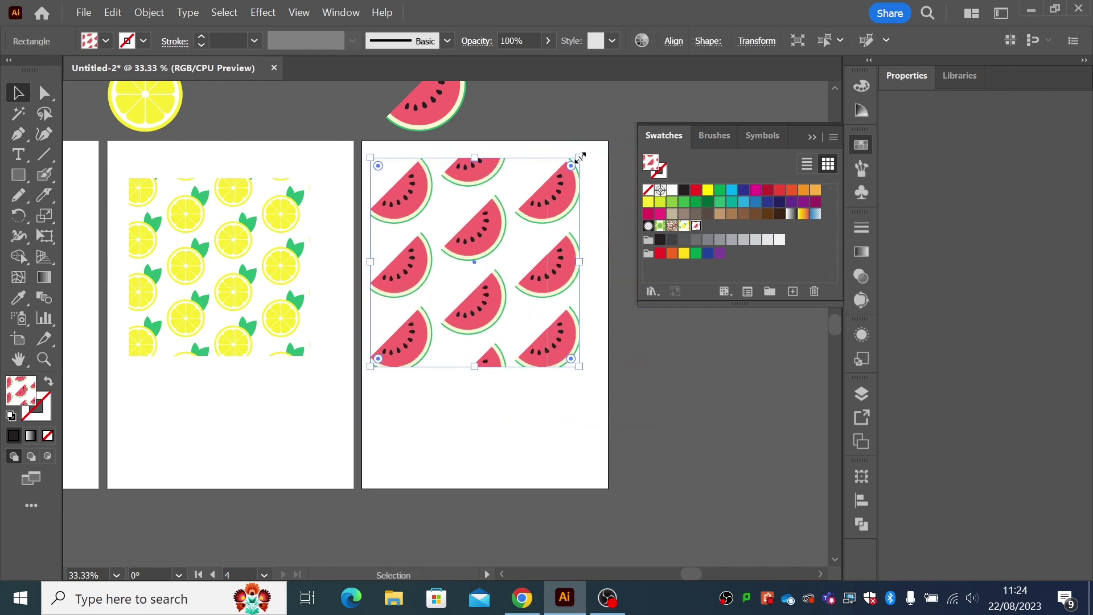
left_click_drag(580, 157, 563, 174)
mouse_move(539, 273)
left_mouse_down()
mouse_move(545, 267)
mouse_move(542, 278)
left_mouse_up()
Reposition the lemon pattern square to match the watermelon block
left_click(300, 352)
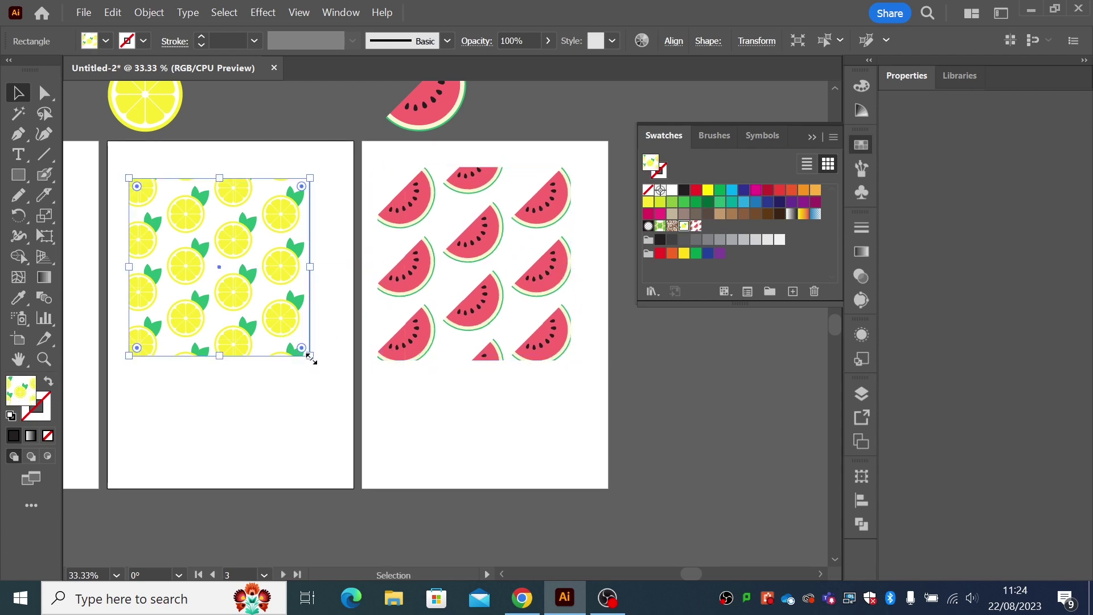
mouse_move(312, 361)
left_mouse_down()
mouse_move(305, 348)
mouse_move(308, 377)
left_mouse_up()
left_click_drag(461, 453, 470, 480)
left_click(535, 356)
Scale both pattern squares down and place the watermelon square below the lemon one
left_click(286, 293)
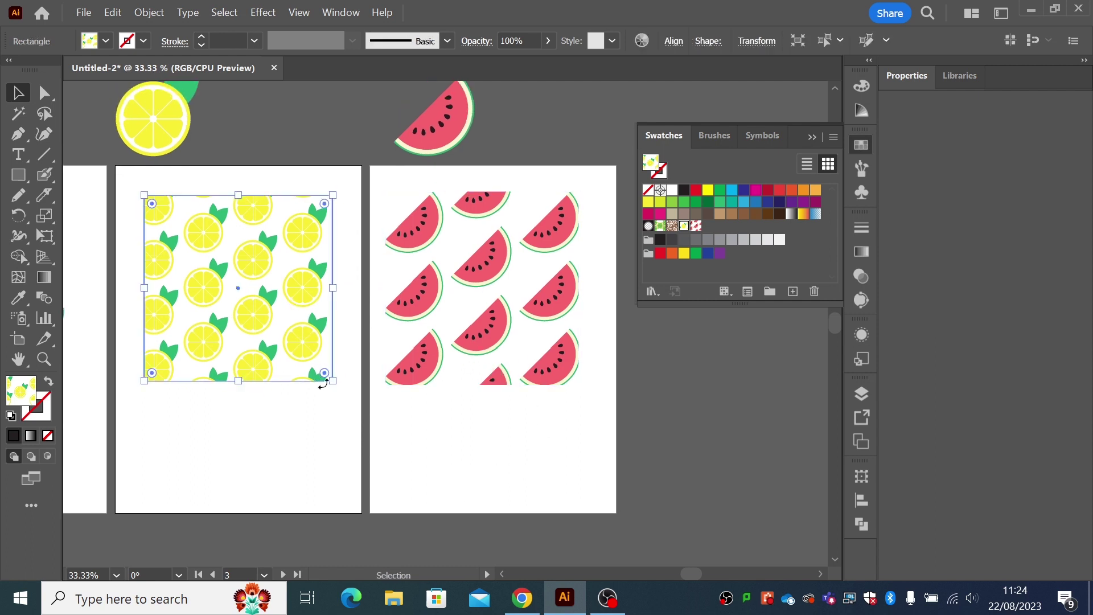
left_click_drag(334, 383, 259, 309)
left_click(429, 299)
left_click_drag(579, 385, 517, 323)
left_click_drag(494, 267, 252, 399)
left_click_drag(277, 456, 266, 445)
left_click(273, 398)
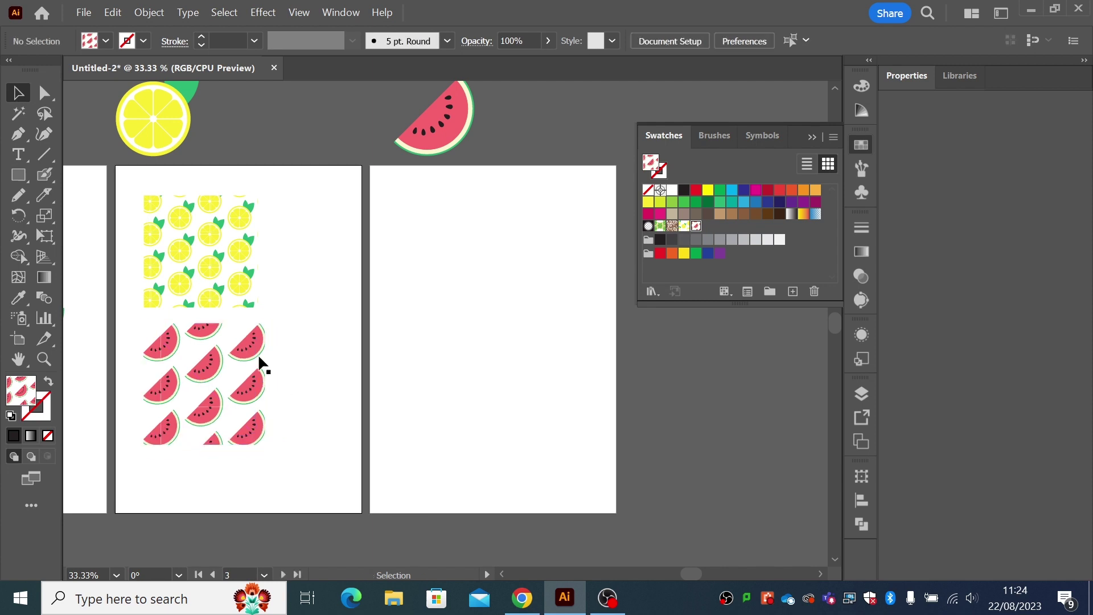
Copy both squares onto the neighbouring artboard and enlarge the lemon copy
left_click_drag(131, 227, 263, 427)
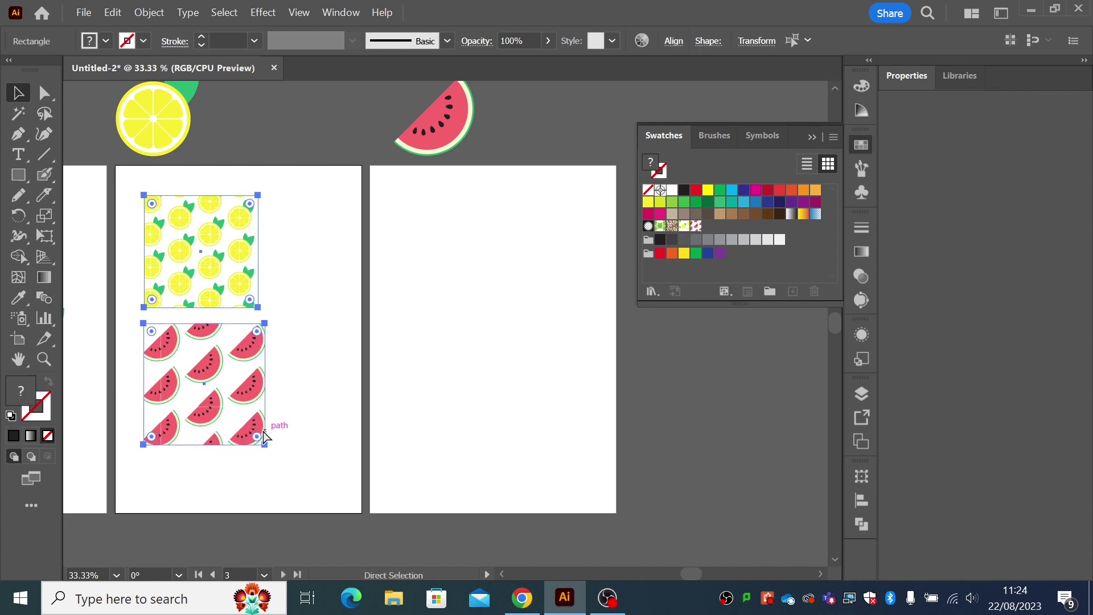
key("ctrl+c")
key("ctrl+v")
left_click(526, 364)
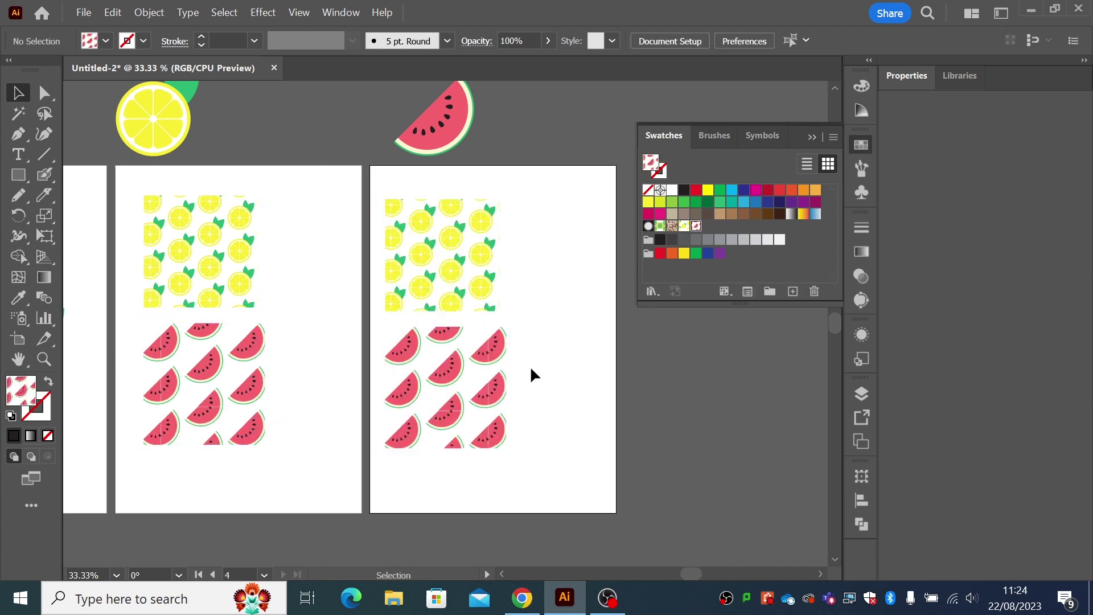
left_click(478, 288)
left_click_drag(499, 200, 512, 189)
left_click(543, 242)
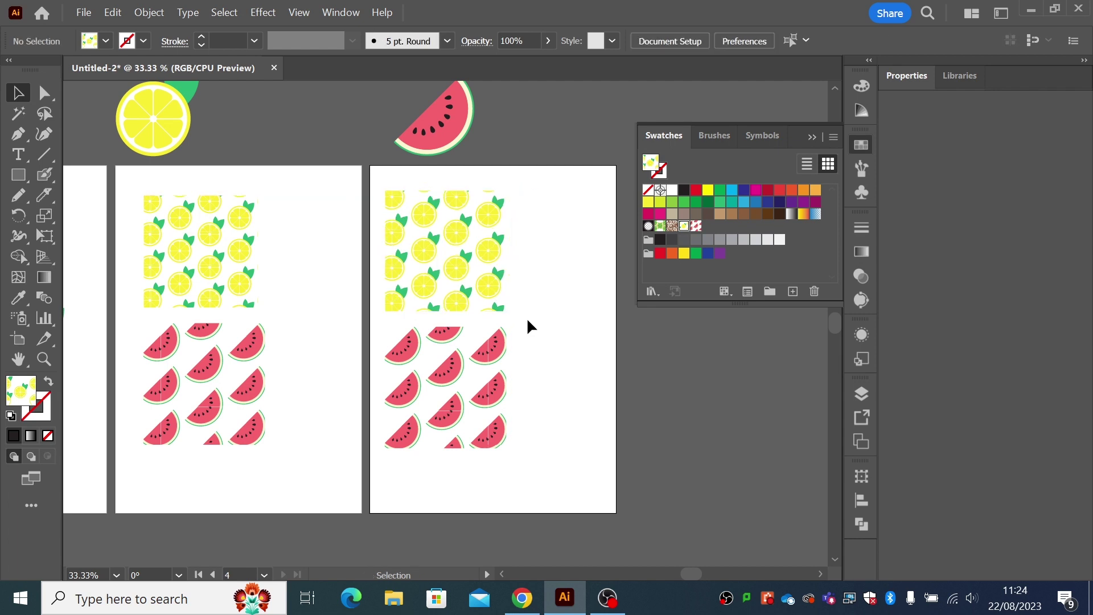
Draw a cyan-filled square over the lemon copy and send it to the back
left_click(17, 175)
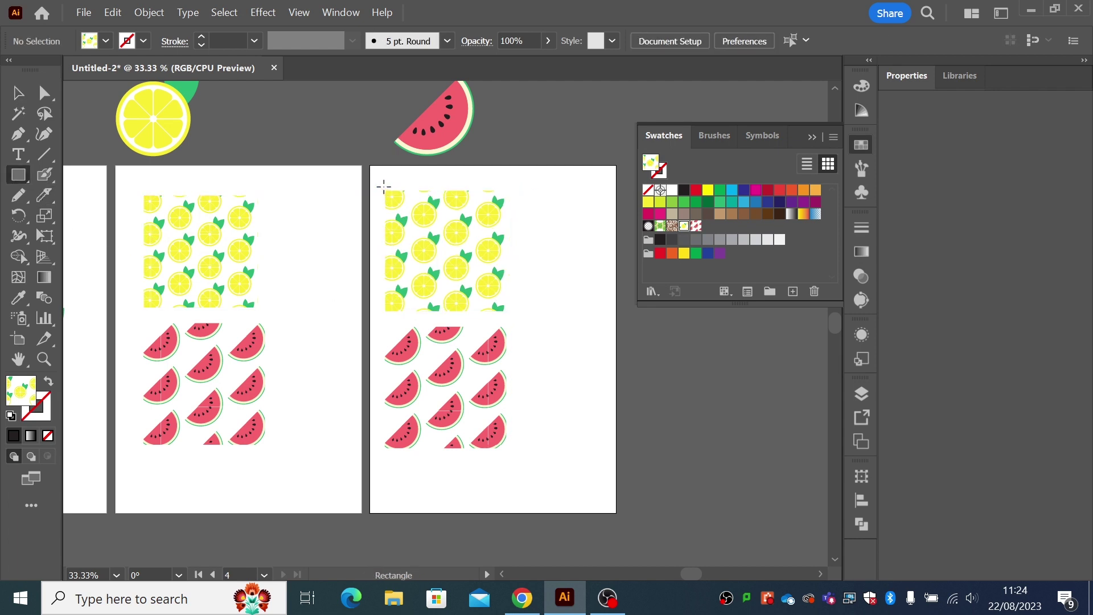
left_click_drag(381, 185, 512, 314)
left_click(17, 93)
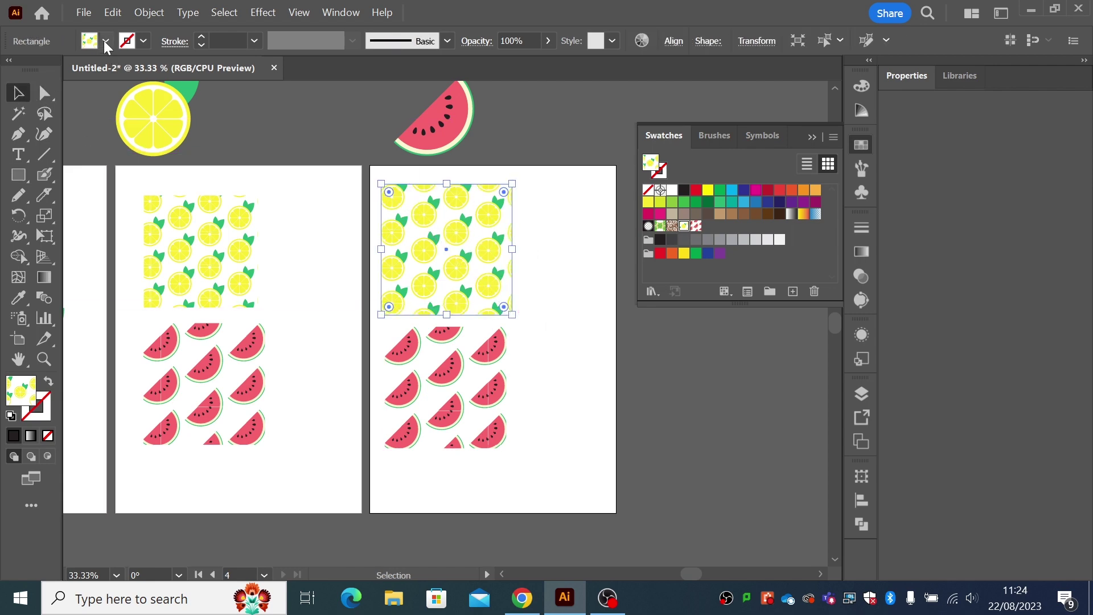
left_click(106, 41)
left_click(95, 70)
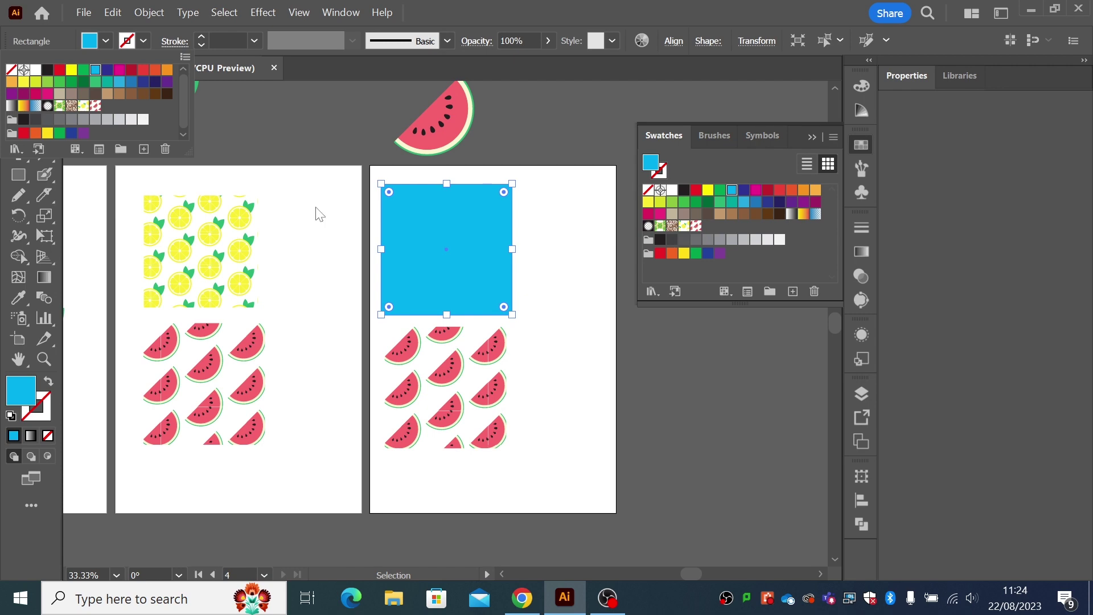
left_click(147, 12)
left_click(147, 12)
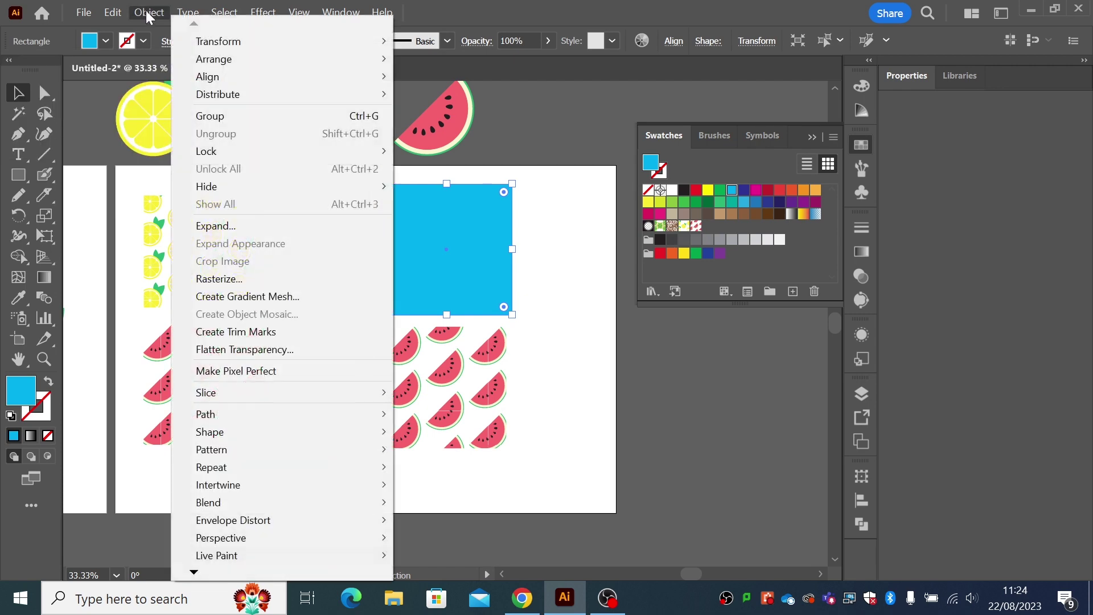
mouse_move(194, 60)
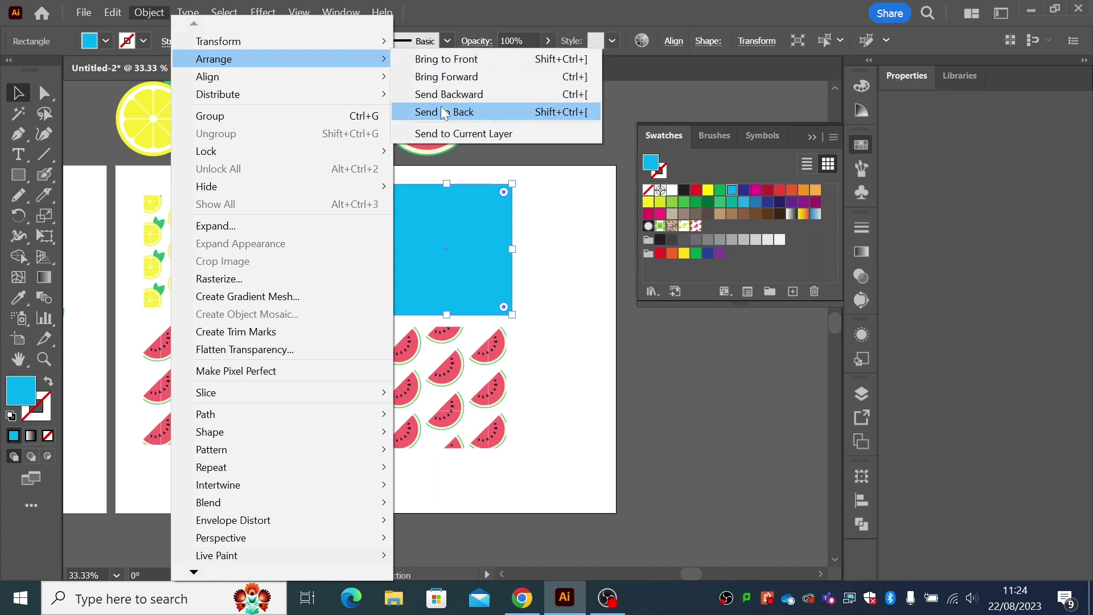
left_click(472, 112)
left_click(549, 233)
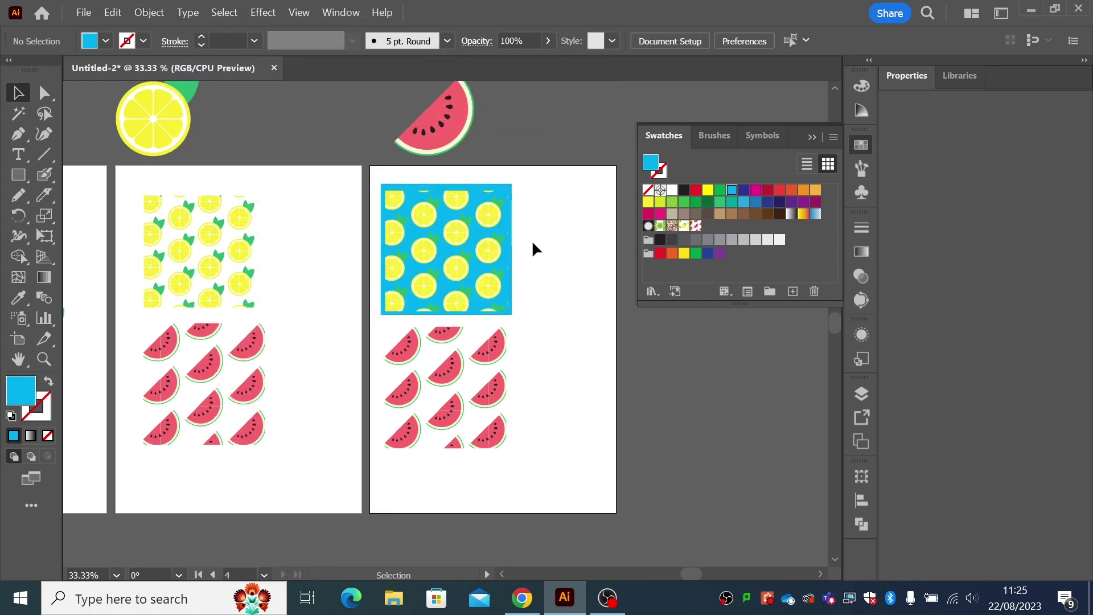
Refill the lemon pattern's background square with pale yellow FFF8B3 after trying several swatches
left_click(418, 186)
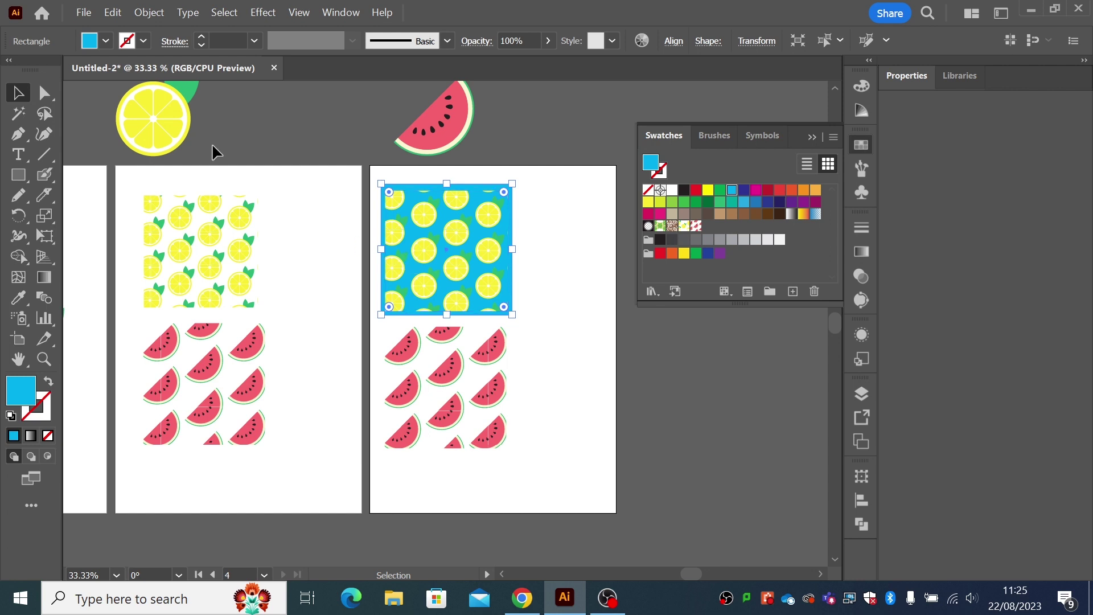
left_click(105, 42)
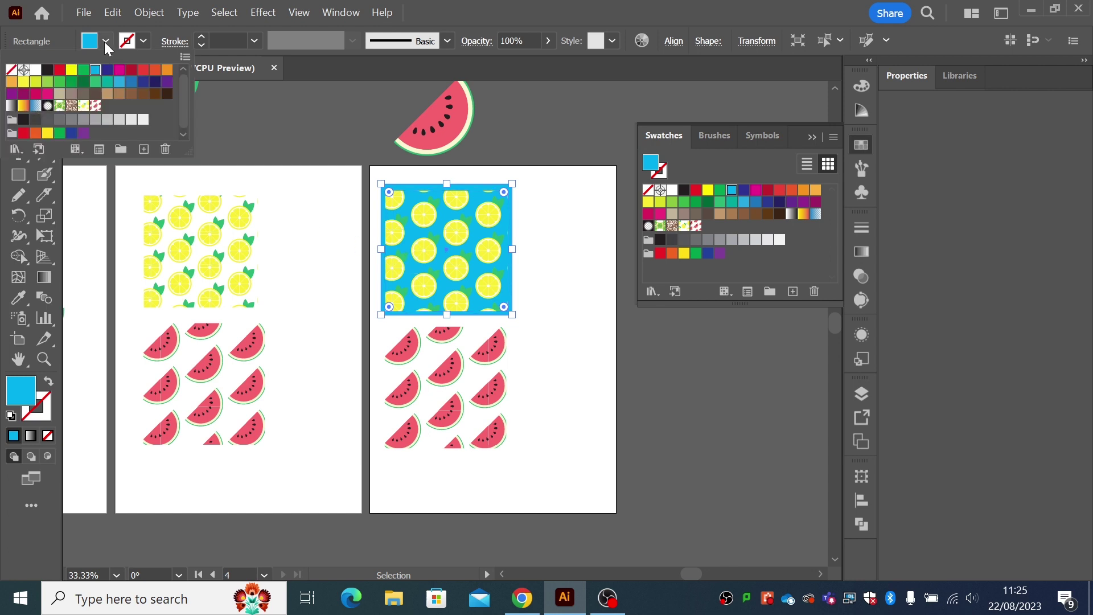
left_click(48, 82)
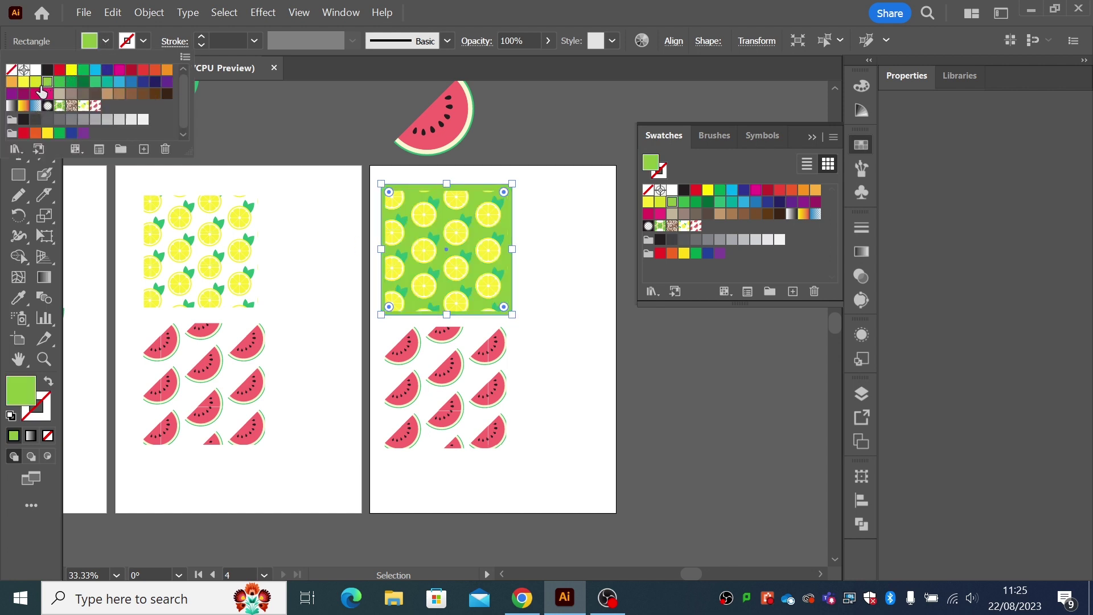
left_click(35, 84)
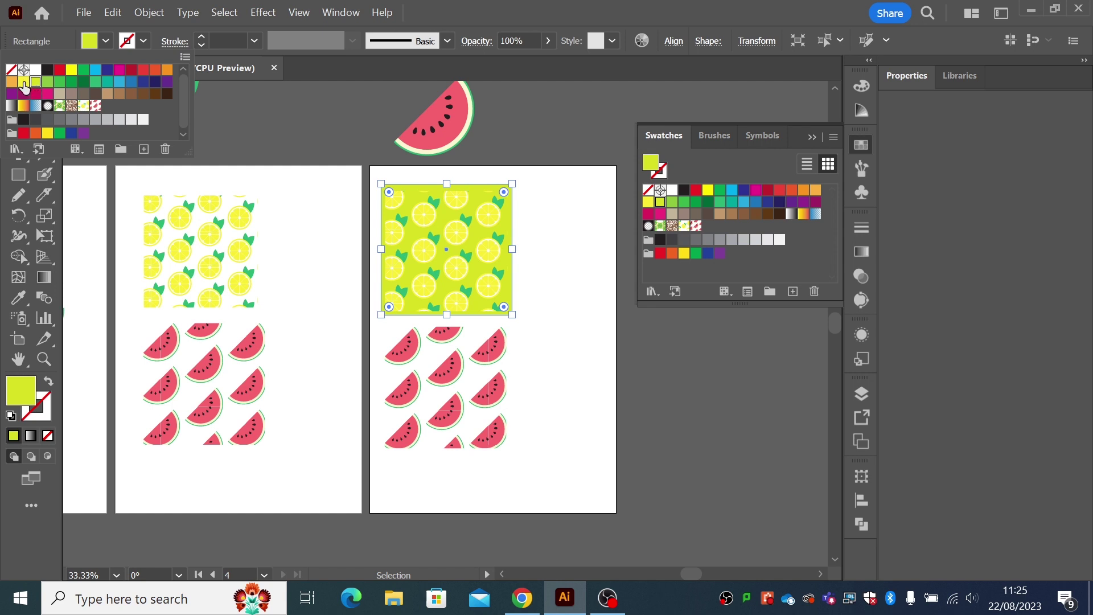
left_click(24, 83)
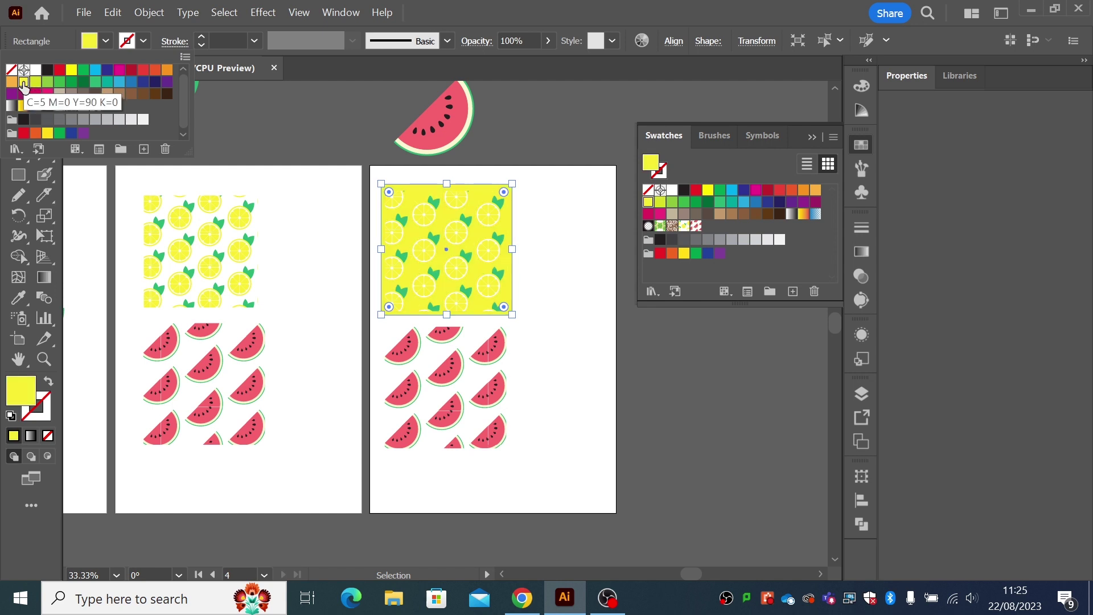
left_click(11, 83)
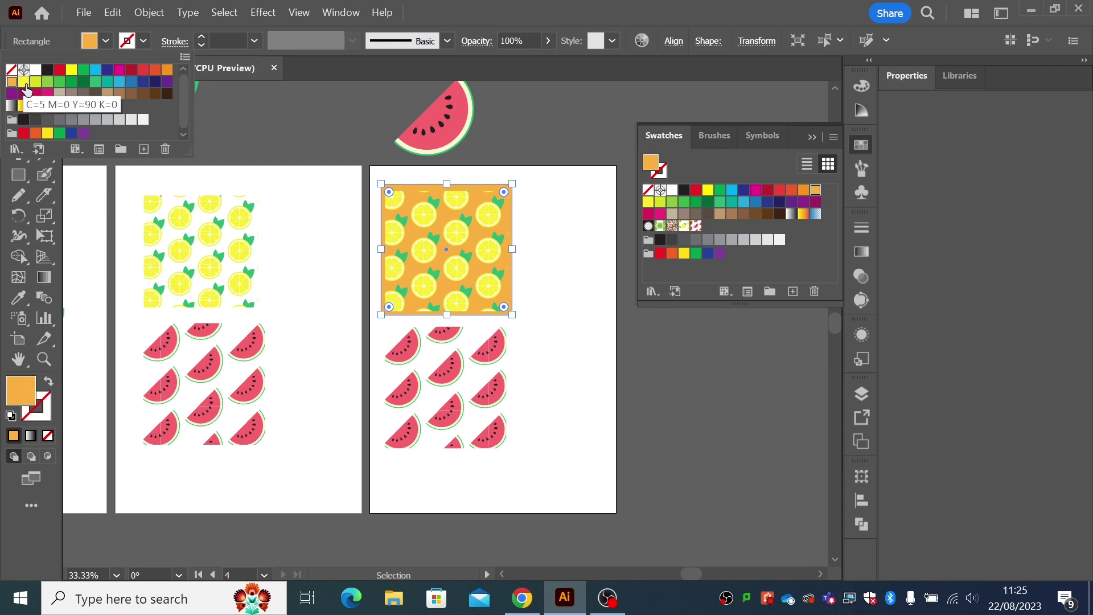
left_click(25, 83)
left_click(23, 390)
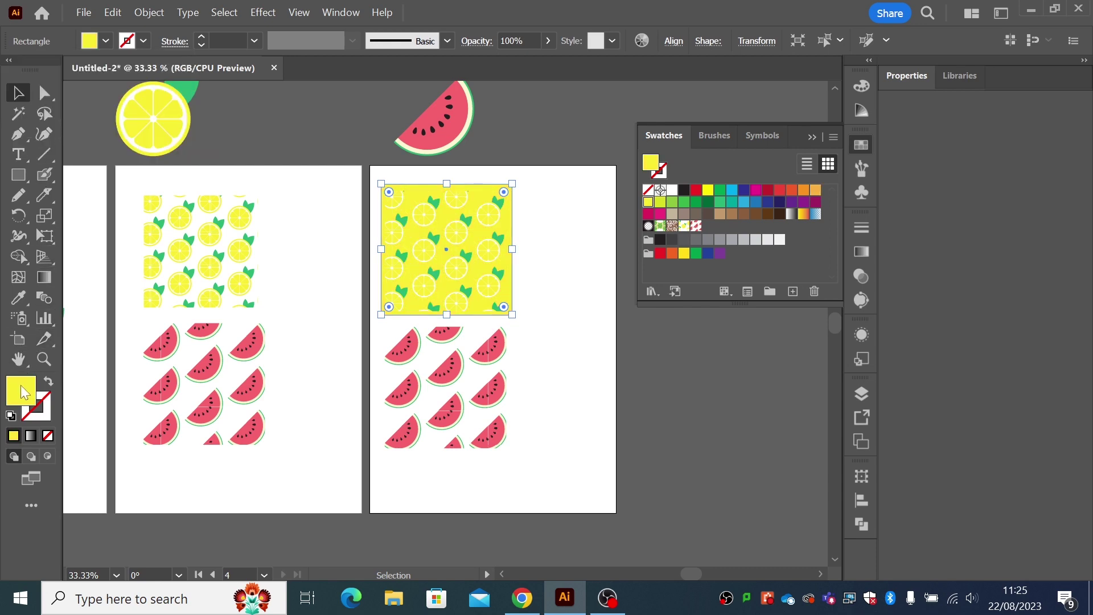
double_click(24, 392)
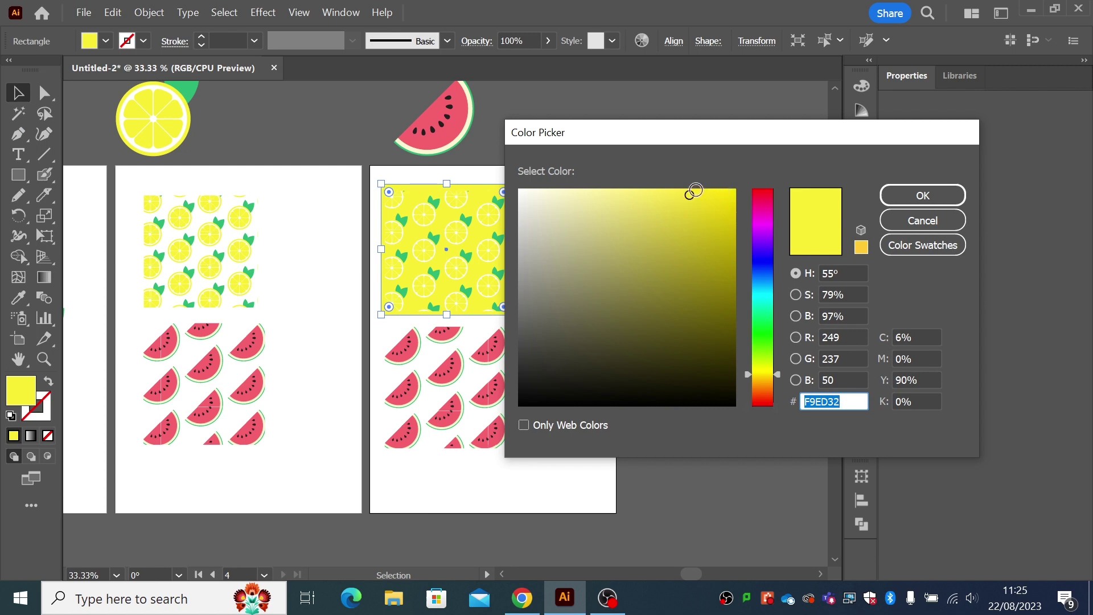
left_click_drag(695, 190, 582, 185)
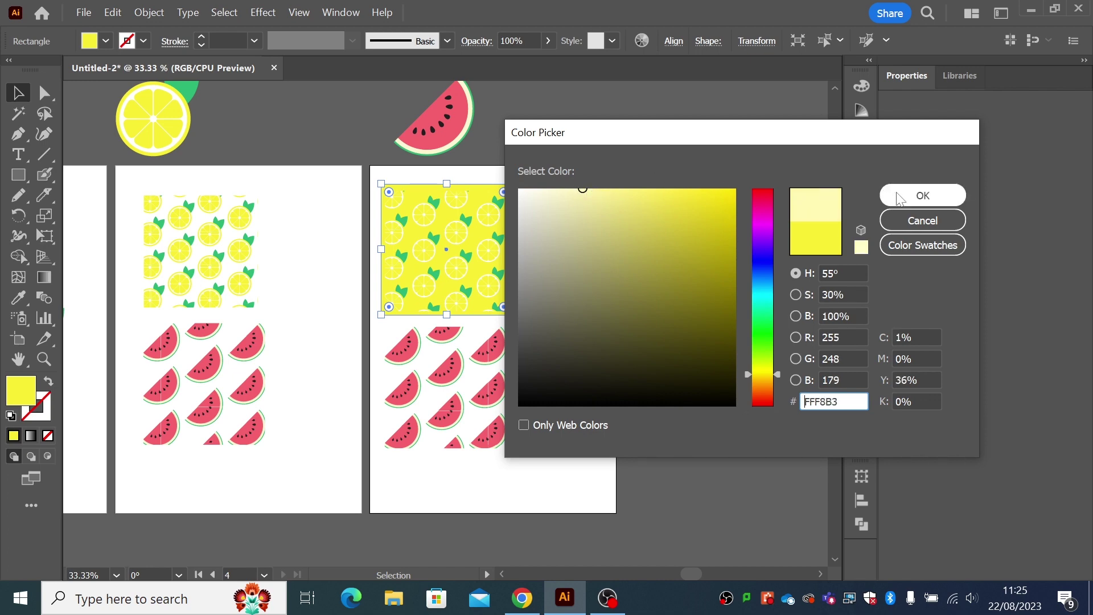
left_click(920, 195)
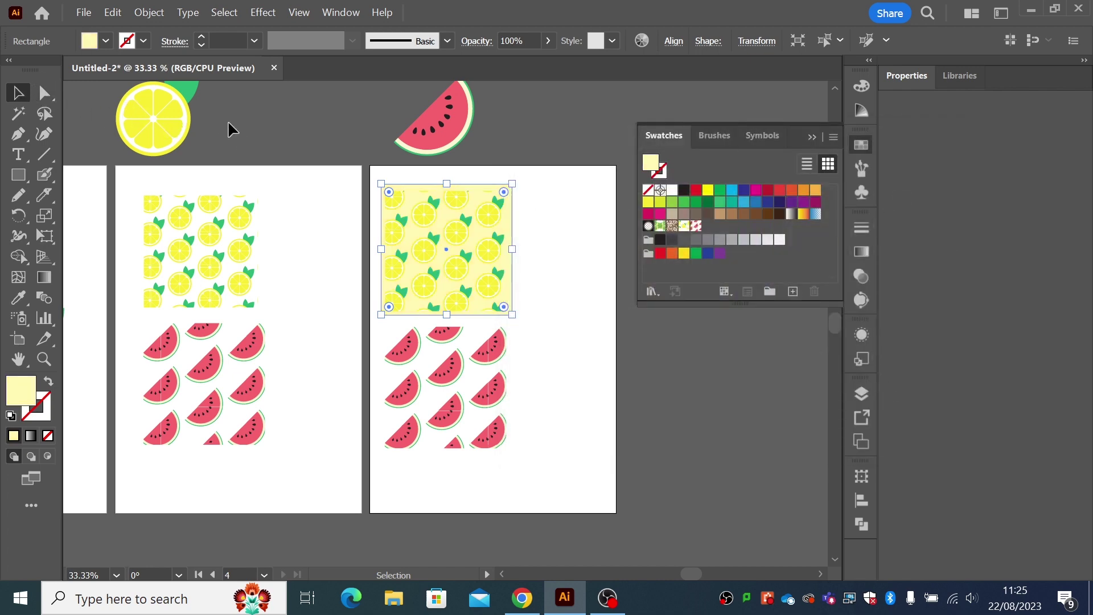
left_click(250, 120)
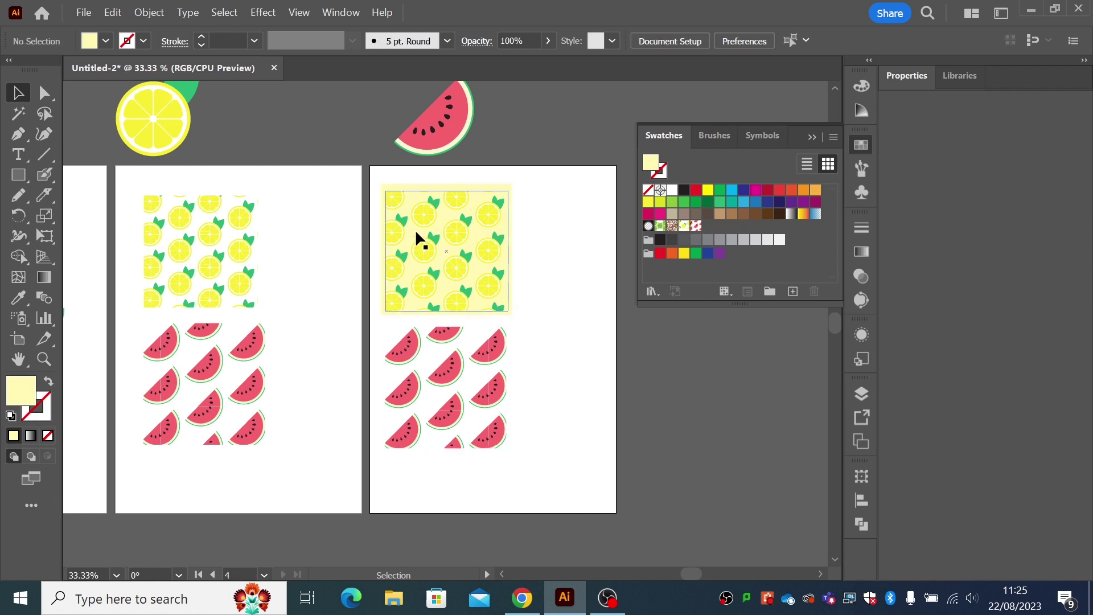
Place a copy of the pale yellow square behind the watermelon pattern and align the pattern over it
left_click(427, 188)
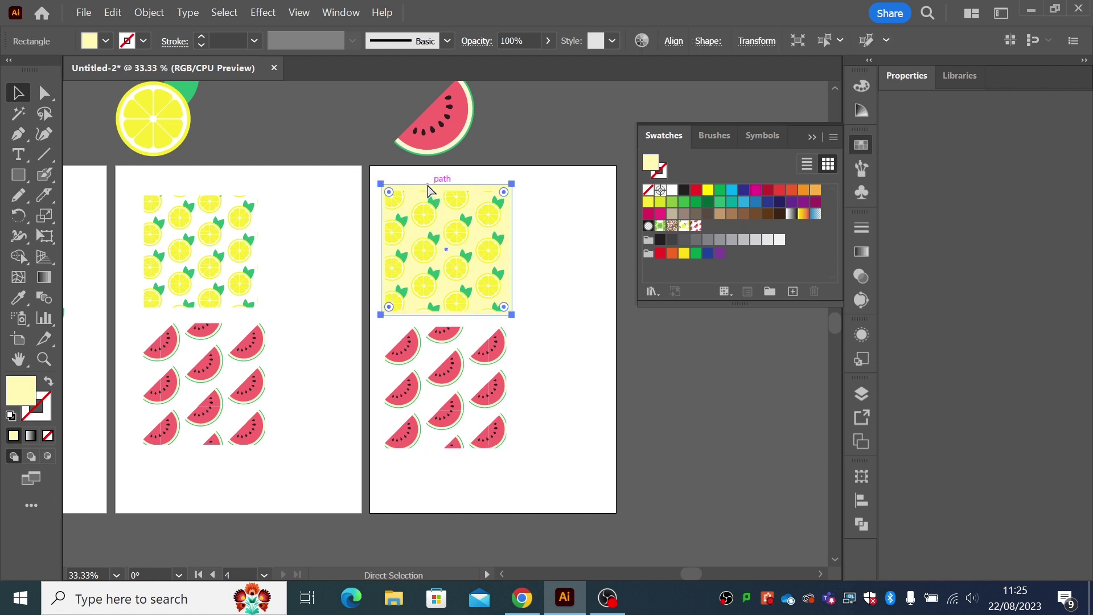
left_click_drag(508, 230, 506, 365)
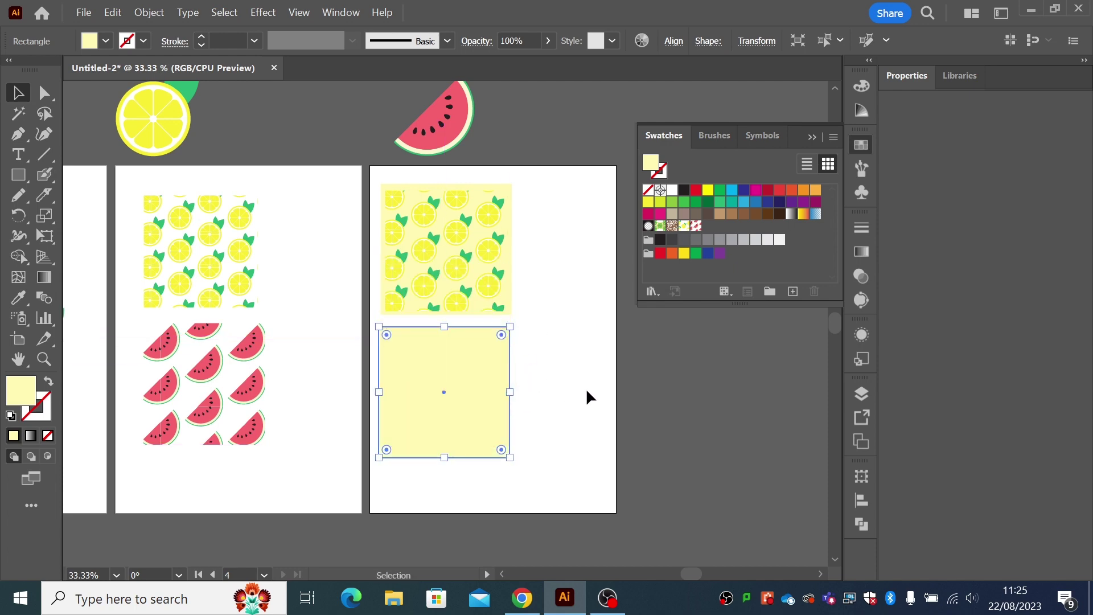
left_click(153, 13)
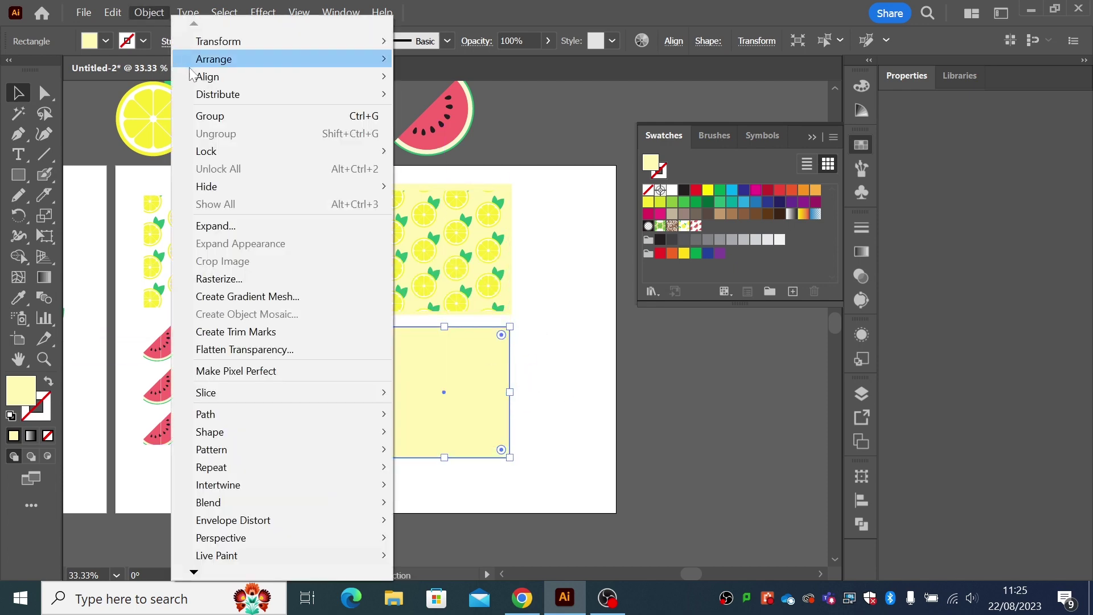
mouse_move(216, 60)
left_click(418, 109)
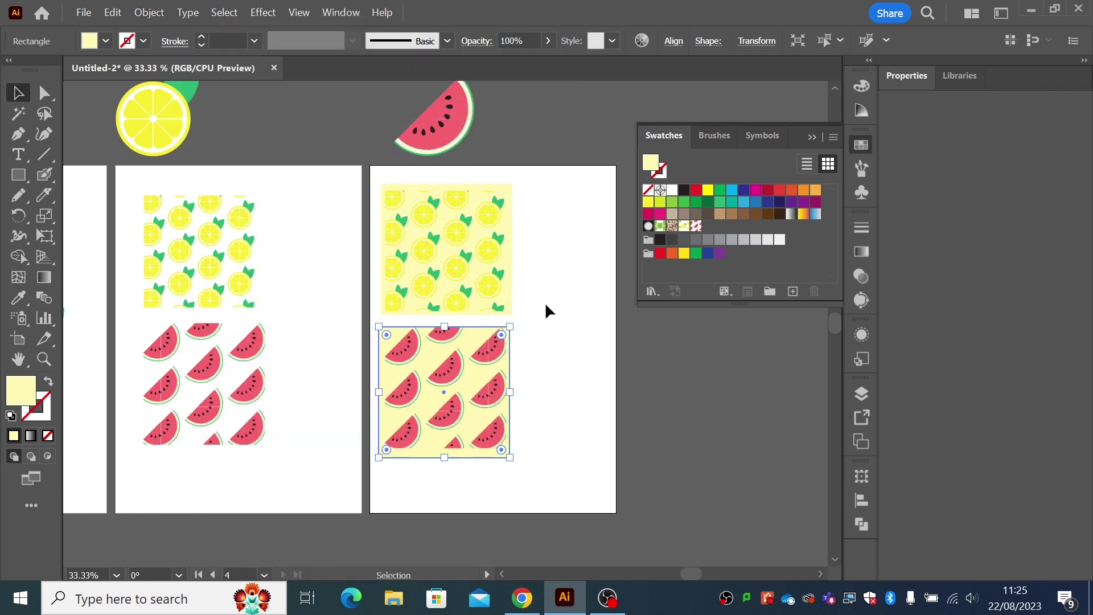
left_click(549, 308)
left_click_drag(432, 455, 432, 451)
left_click(270, 363)
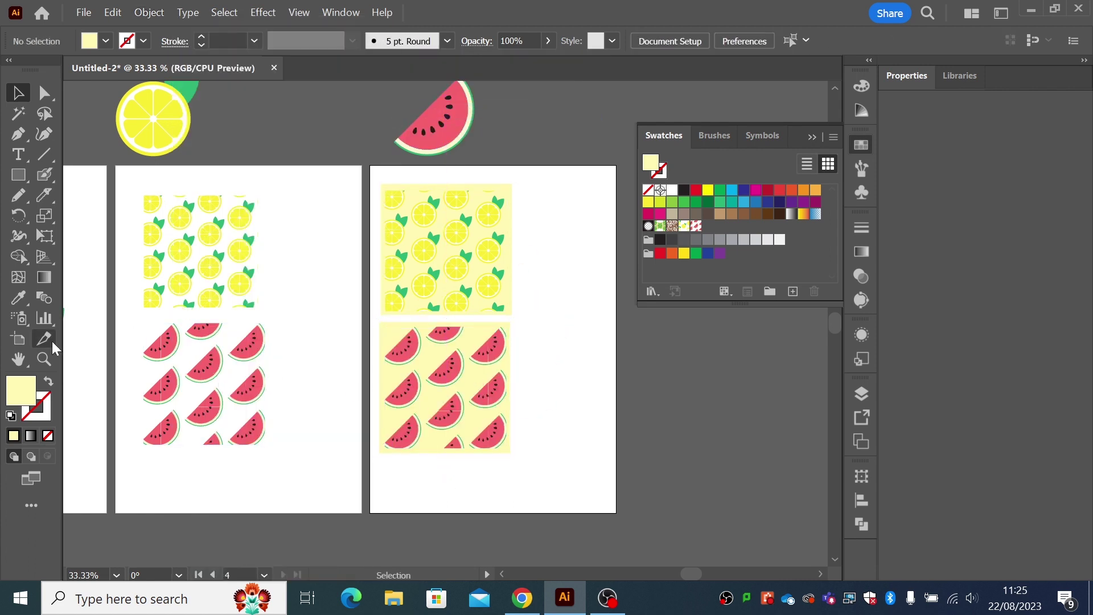
Zoom in and give the watermelon background a pale green fill from the Color Picker
left_click(44, 359)
left_click_drag(364, 276, 572, 470)
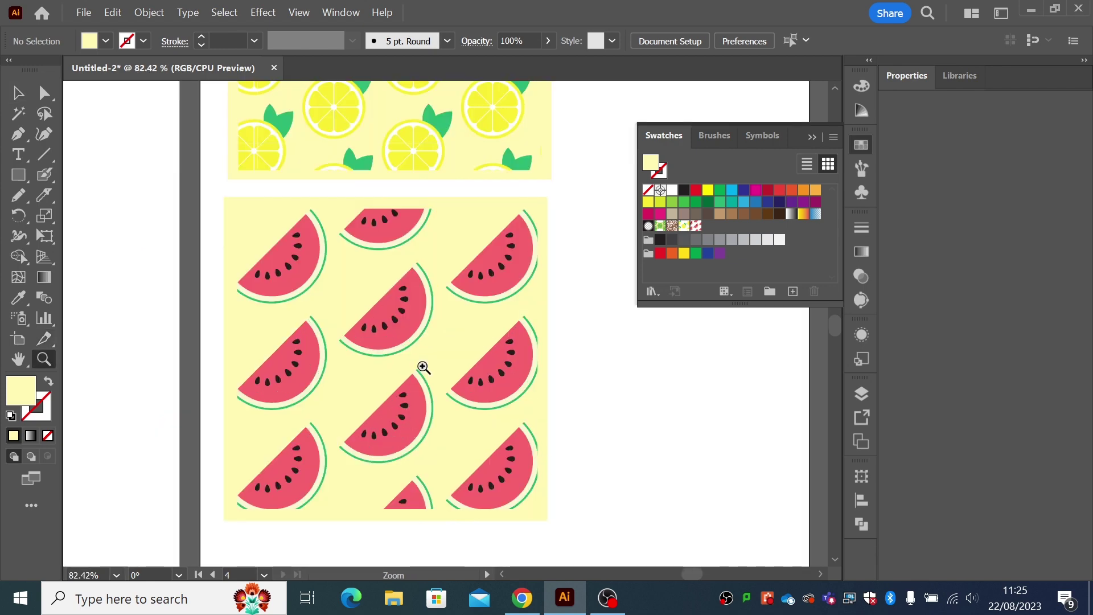
left_click(18, 93)
left_click(226, 208)
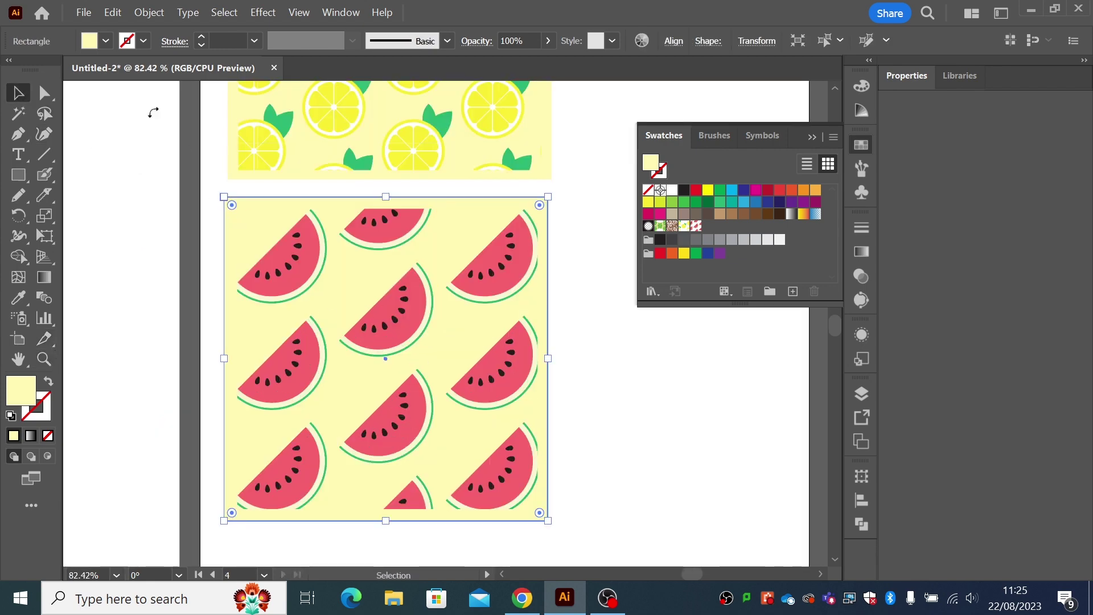
left_click(105, 41)
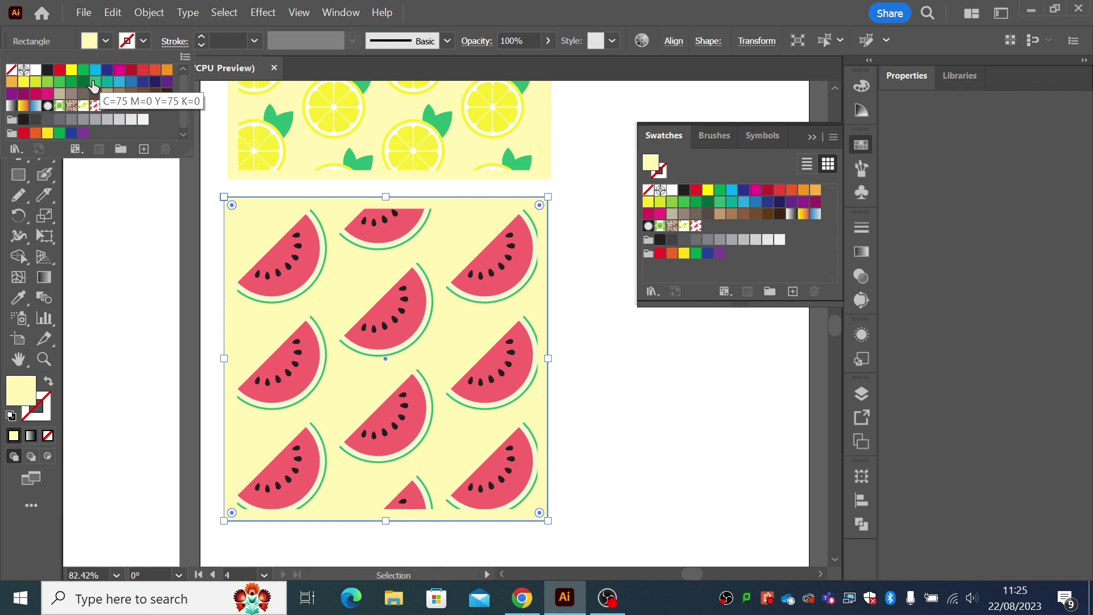
left_click(94, 83)
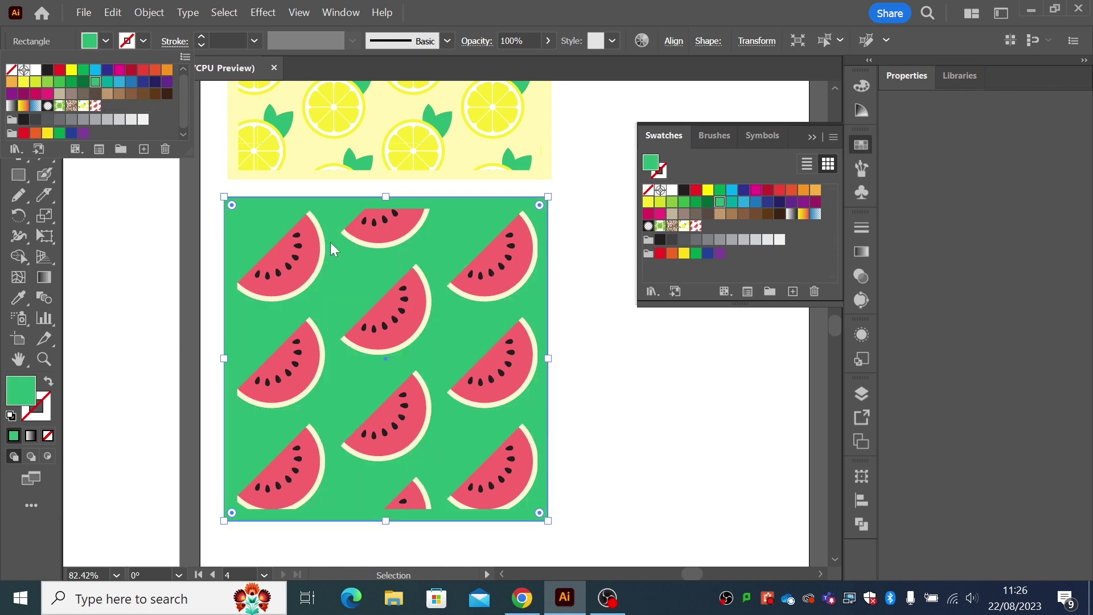
double_click(33, 384)
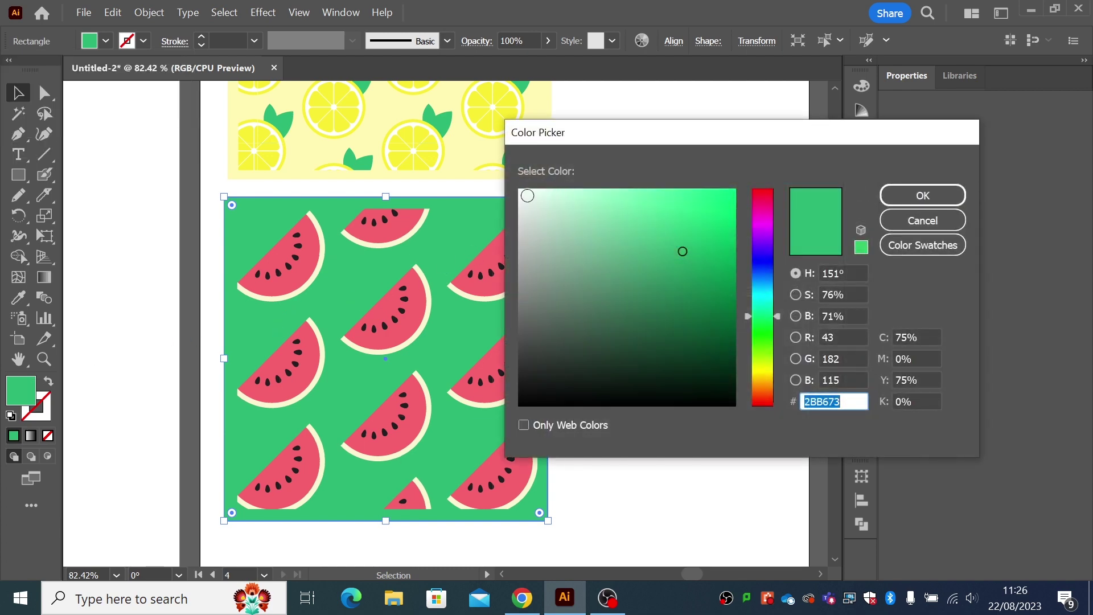
left_click(584, 216)
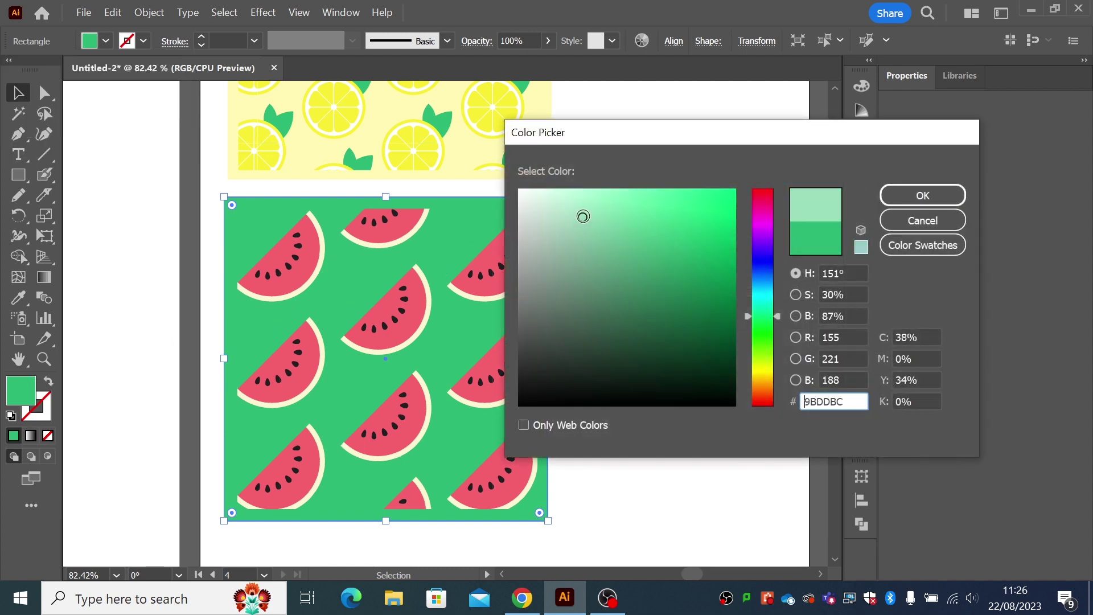
left_click_drag(581, 217, 578, 217)
left_click(889, 199)
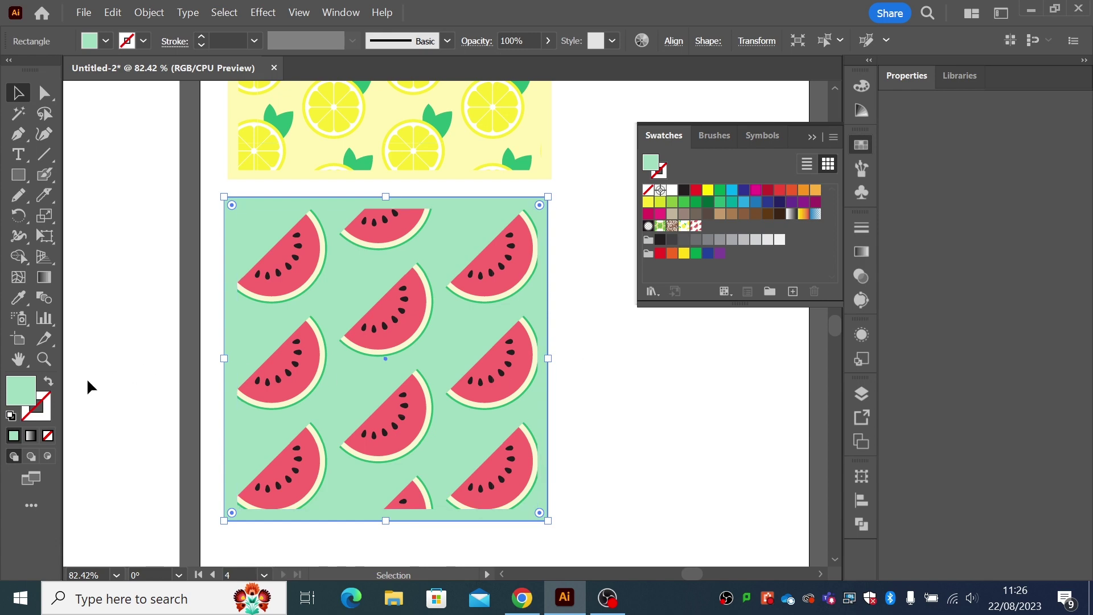
Lighten the watermelon background to the mint green BAE5CF
double_click(34, 392)
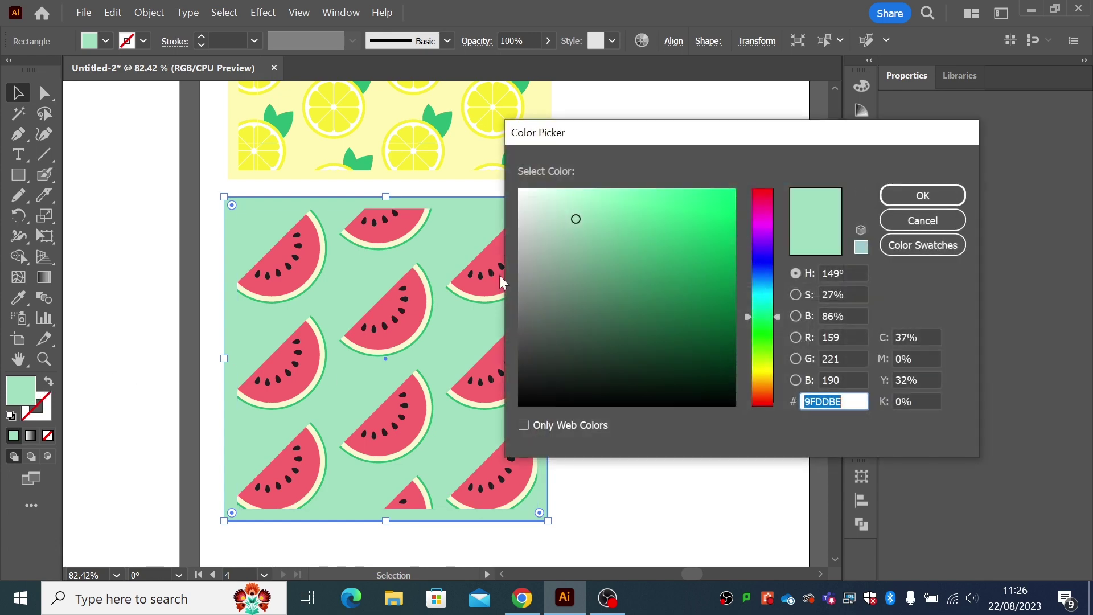
left_click(559, 209)
left_click(891, 195)
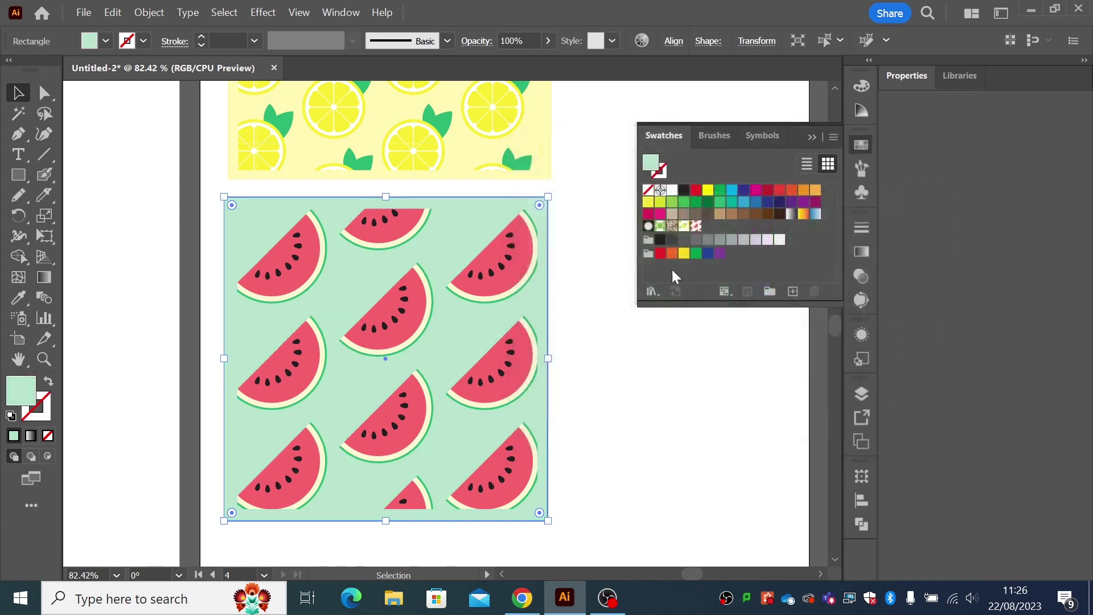
left_click(586, 341)
Stretch the watermelon rectangle's right edge outward by 3.45 mm
left_click(44, 359)
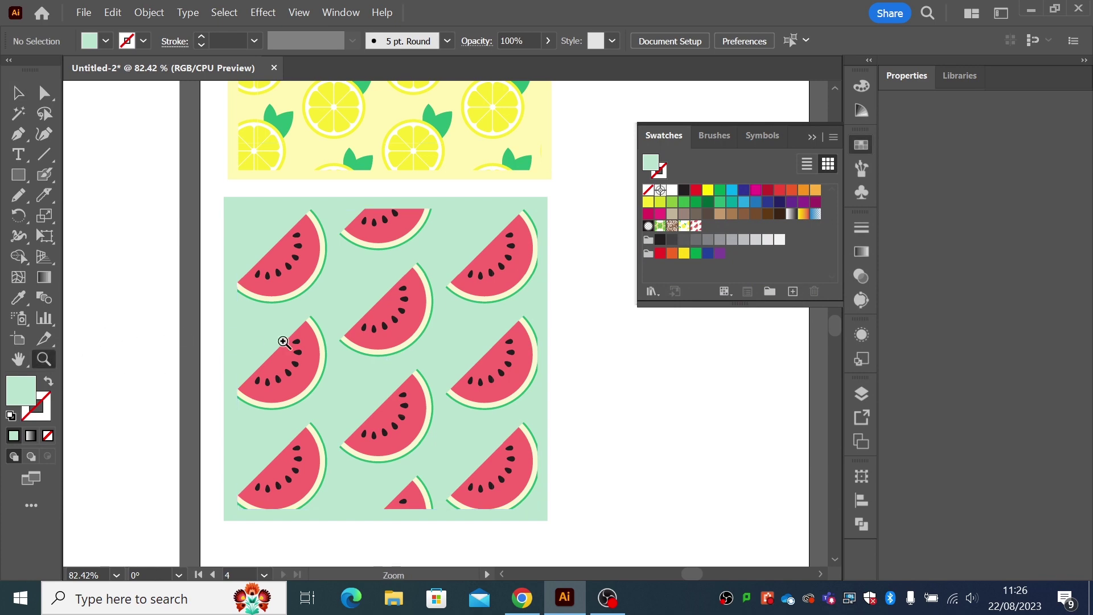
left_click_drag(297, 340, 409, 325)
key("super")
key("Escape")
left_click(563, 326, "alt")
left_click(560, 326, "alt")
left_click(469, 315, "alt")
left_click_drag(361, 295, 295, 353)
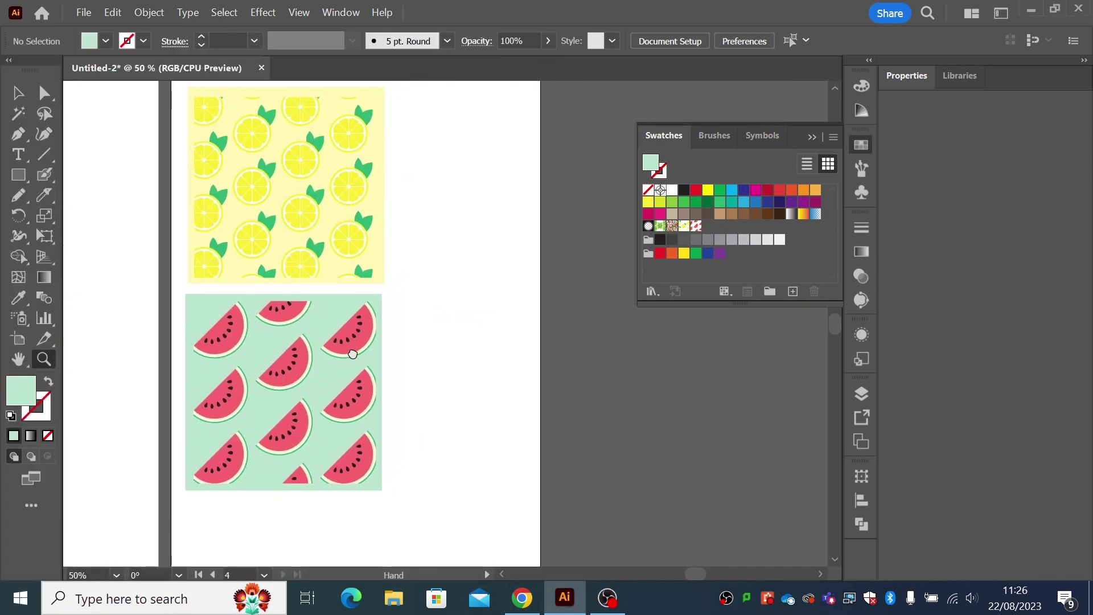
left_click(44, 92)
left_click(362, 352)
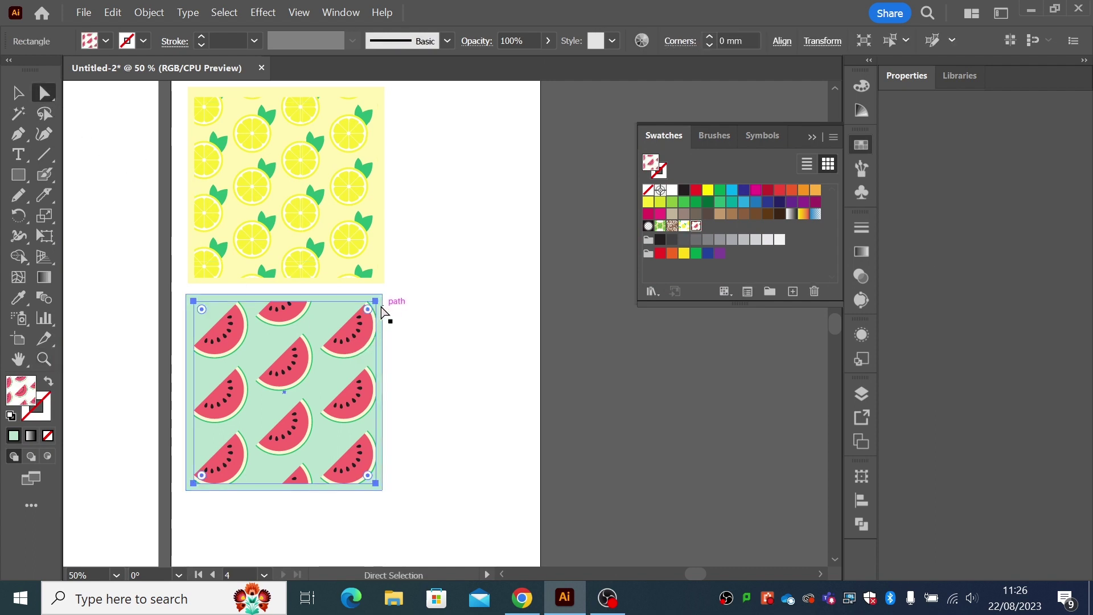
left_click(375, 301)
left_click(375, 485, "shift")
left_click_drag(376, 485, 382, 488)
Stretch its left edge outward to match the lemon pattern's width
left_click(194, 483)
left_click(194, 302, "shift")
left_click_drag(194, 306, 188, 305)
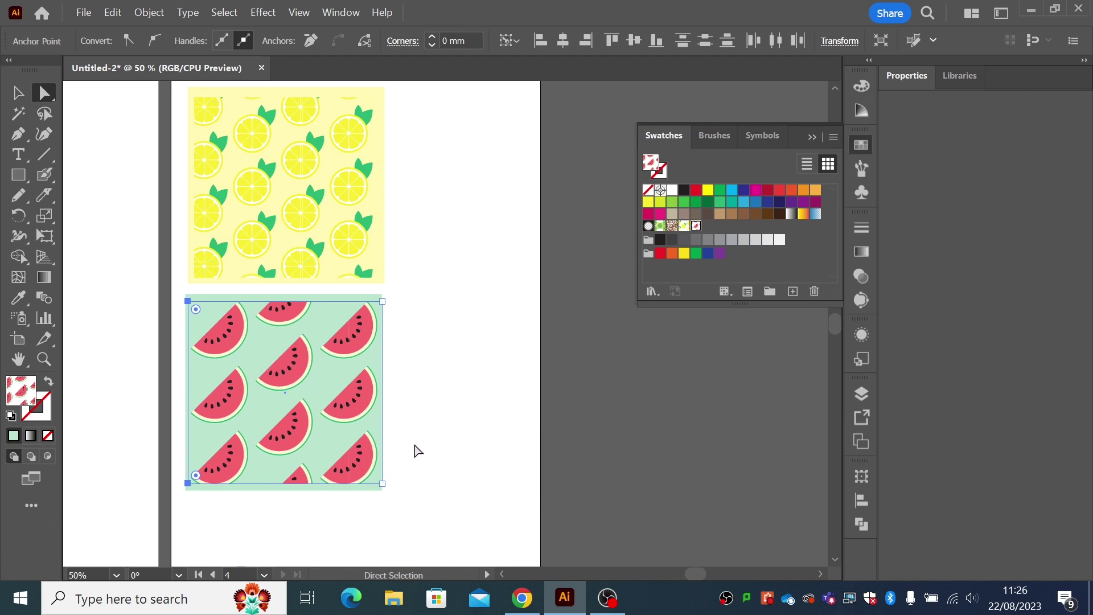
left_click(418, 451)
Move the widened watermelon pattern down slightly beneath the lemon pattern
left_click(18, 93)
left_click_drag(449, 266, 507, 284)
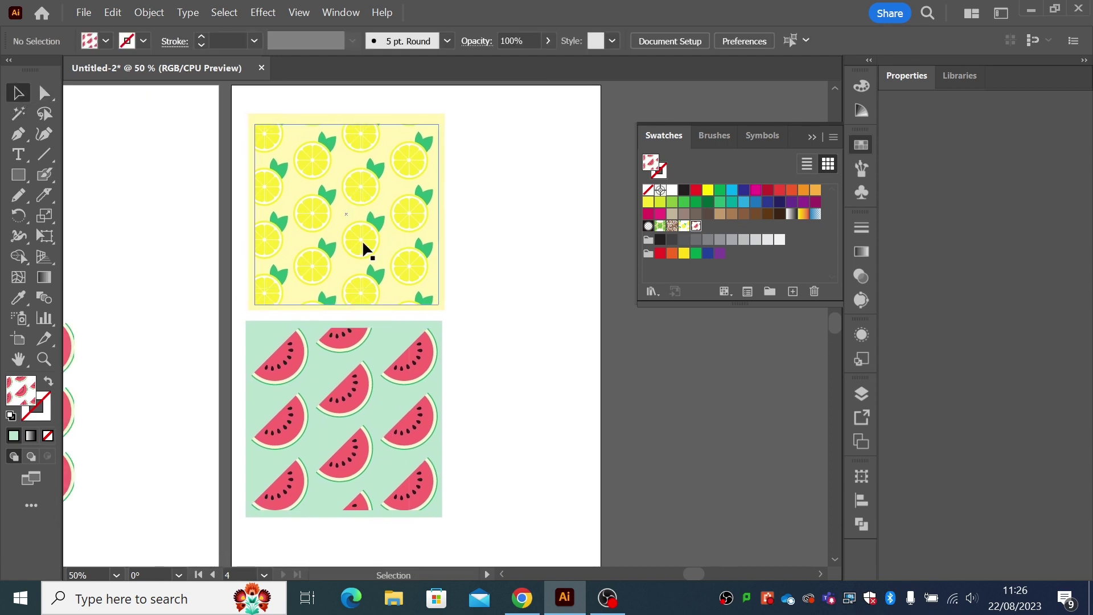
left_click_drag(438, 498, 420, 489)
left_click(496, 456)
Zoom out and pan across the artboards to review the finished patterns
left_click_drag(479, 431, 620, 429)
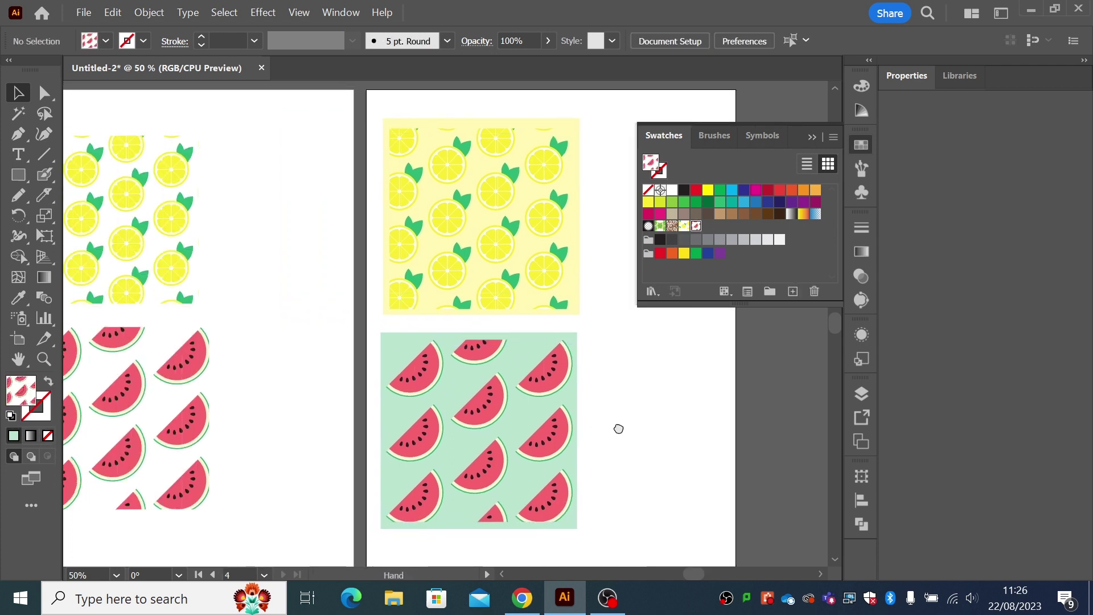
left_click(45, 359)
left_click(346, 373, "alt")
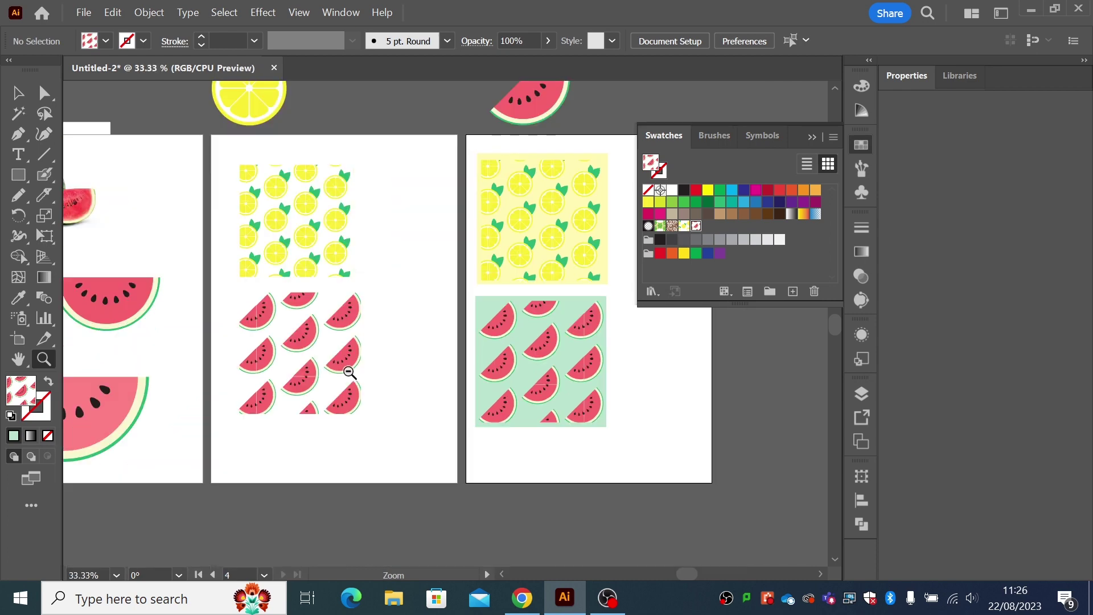
left_click(346, 373, "alt")
left_click_drag(397, 311, 558, 366)
left_click(18, 93)
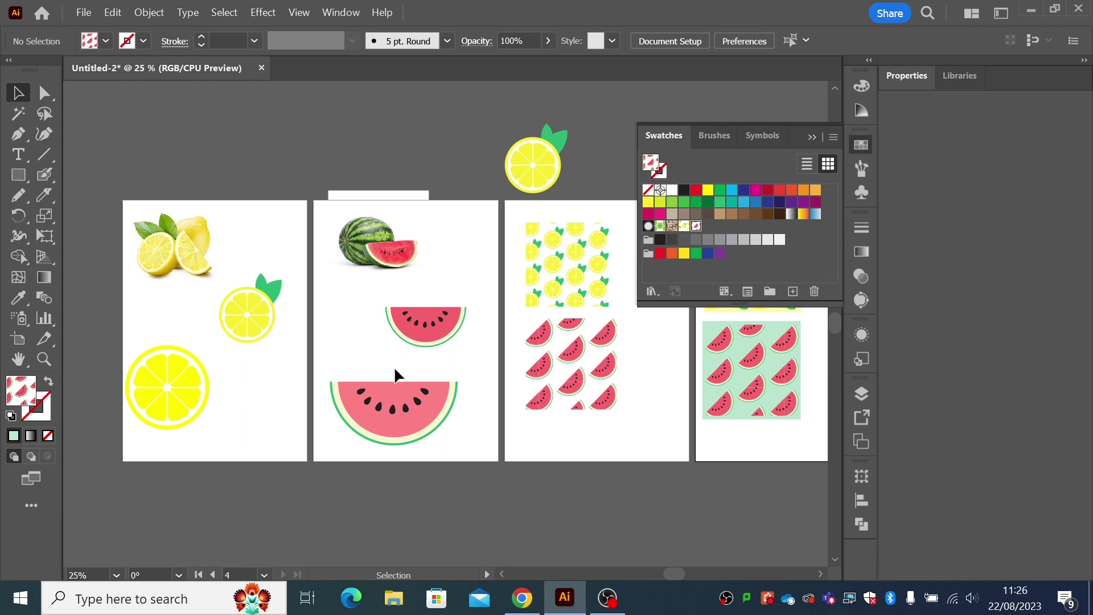
scroll(410, 378, "right", 5)
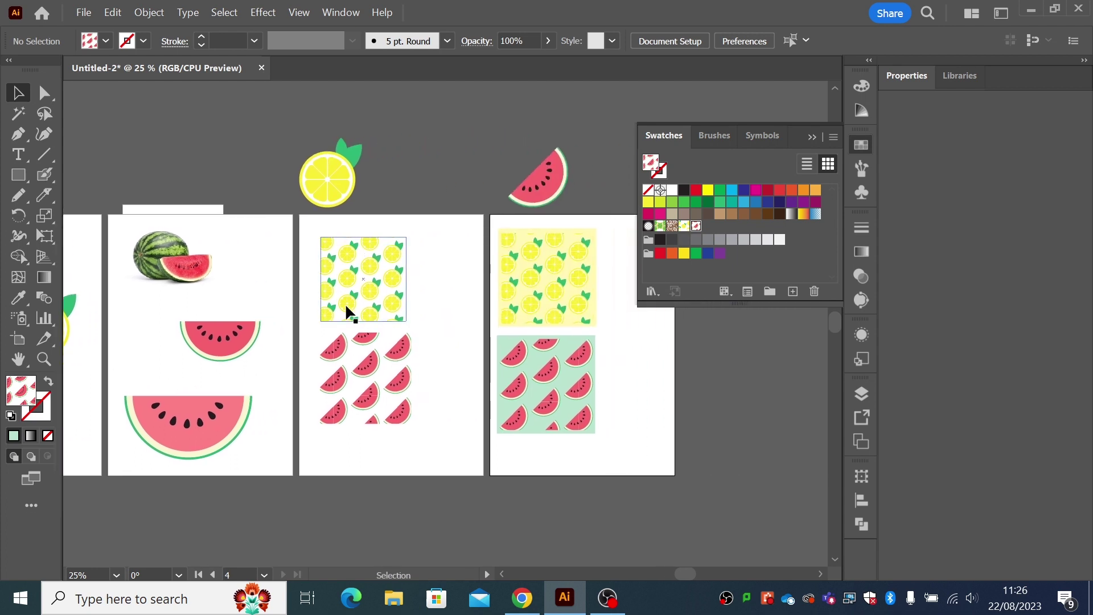
left_click_drag(434, 429, 293, 419)
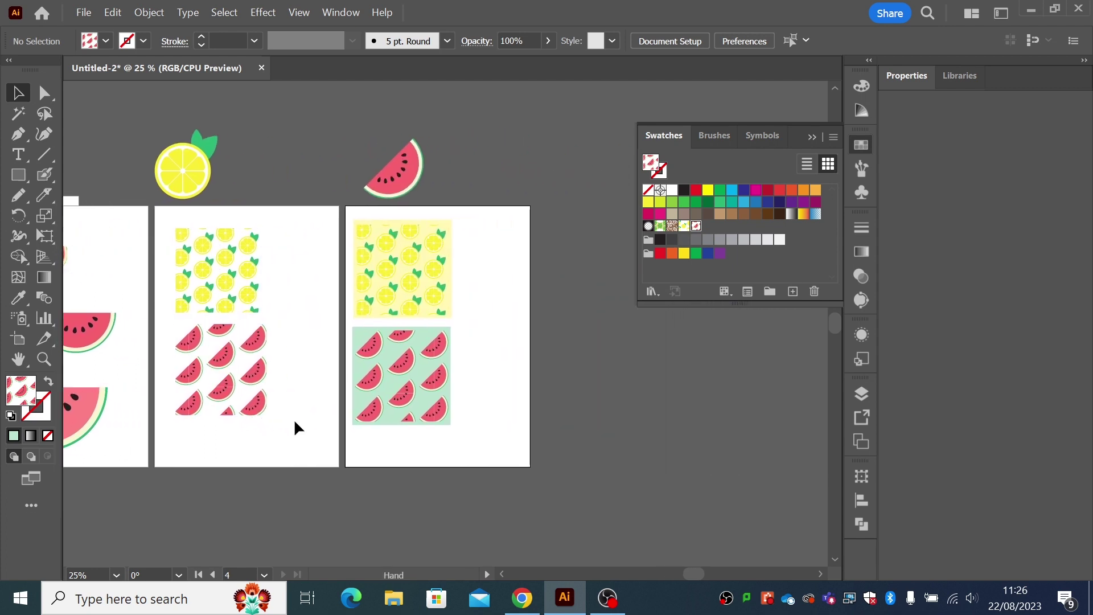
left_click(45, 358)
left_click_drag(346, 214, 485, 431)
key("v")
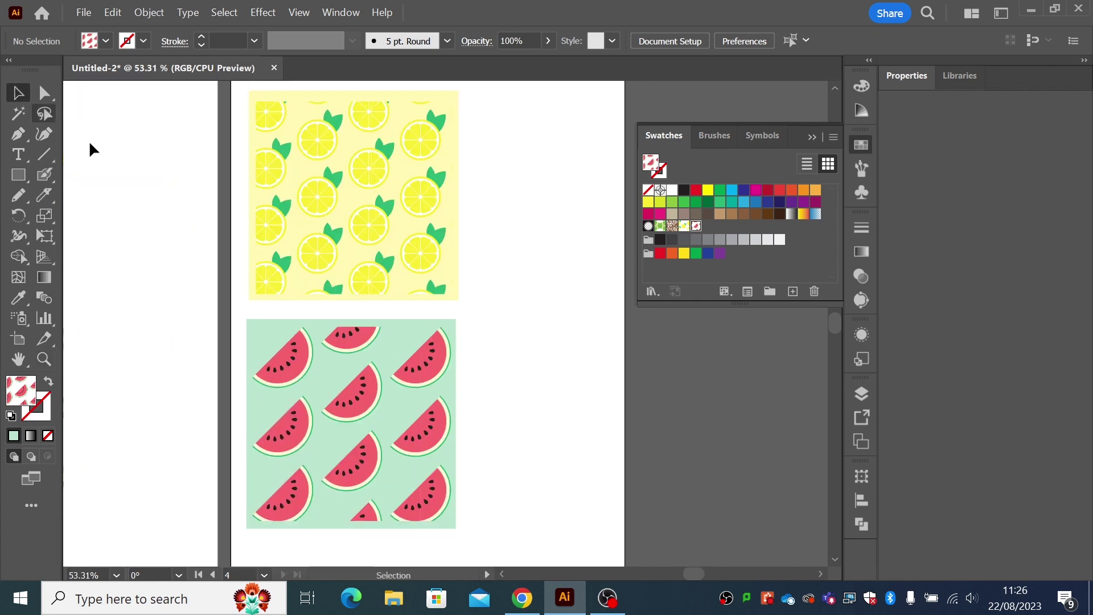
scroll(178, 239, "right", 2)
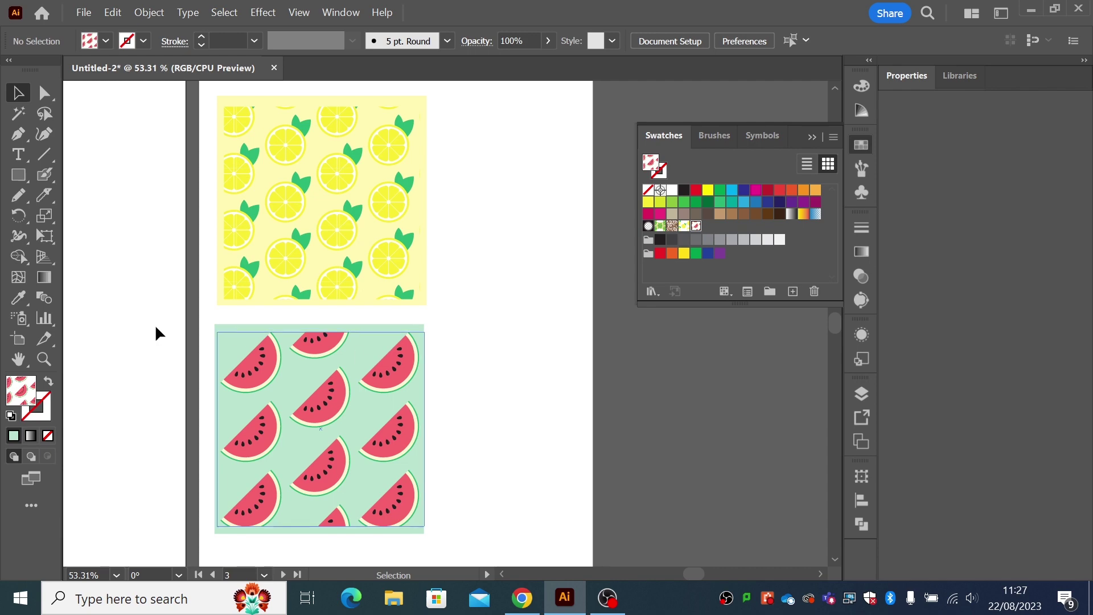
left_click(44, 358)
left_click(350, 373, "alt")
left_click(383, 371, "alt")
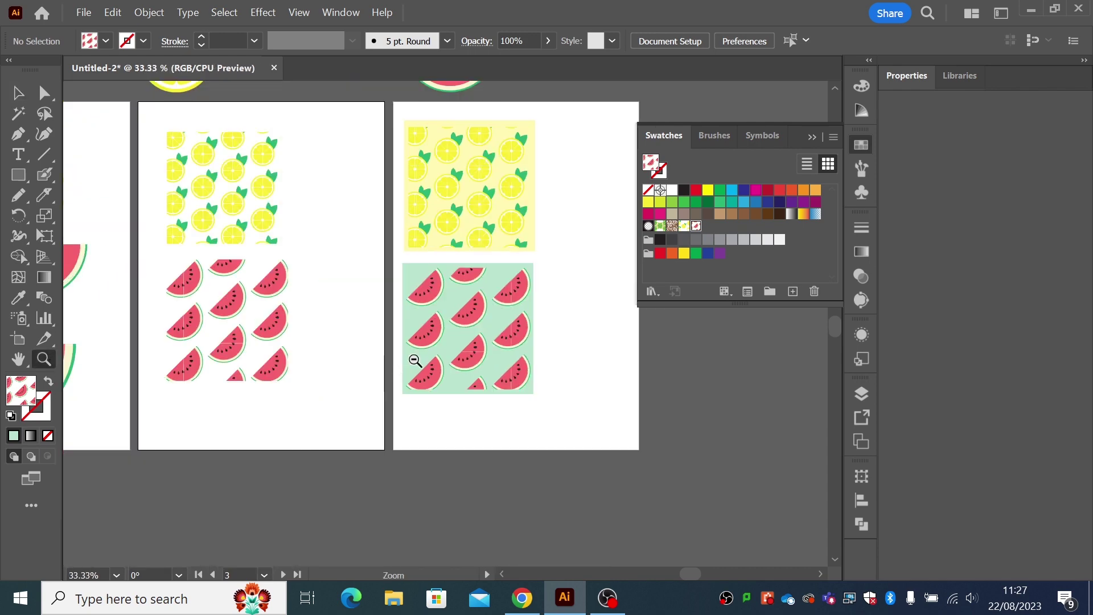
left_click_drag(415, 361, 242, 402)
key("v")
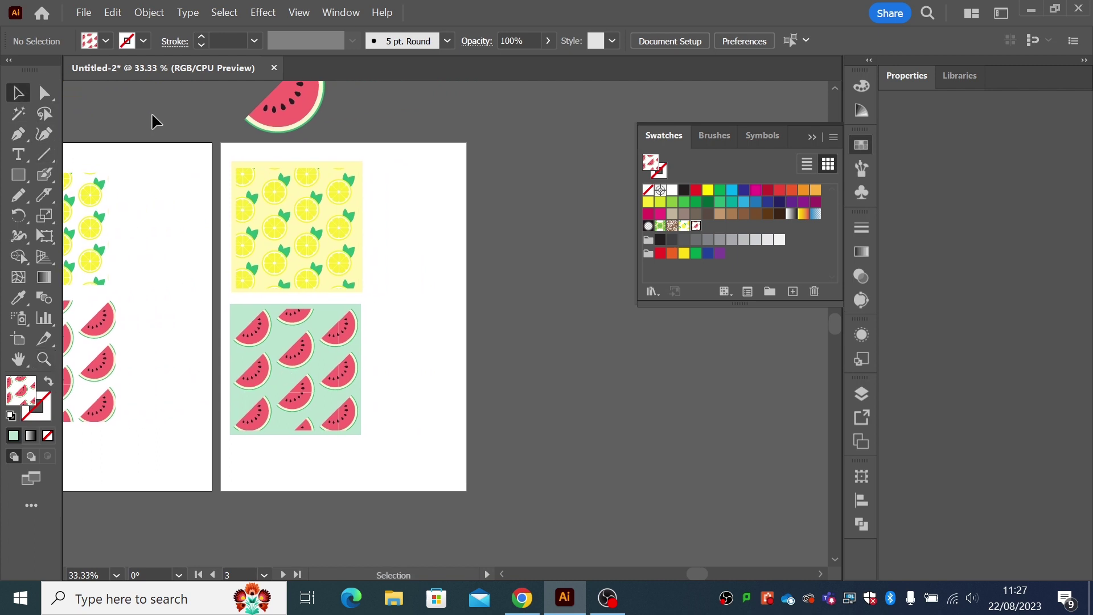
Add a new empty Artboard 5 after Artboard 4 in the Artboards panel
left_click(852, 397)
left_click(765, 386)
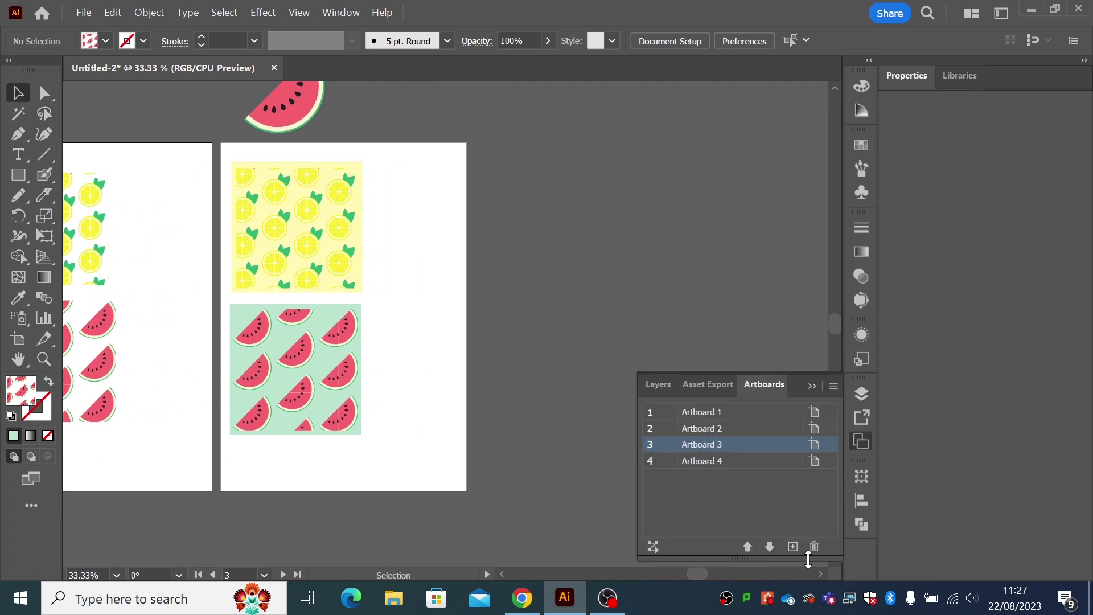
left_click(740, 463)
left_click(792, 546)
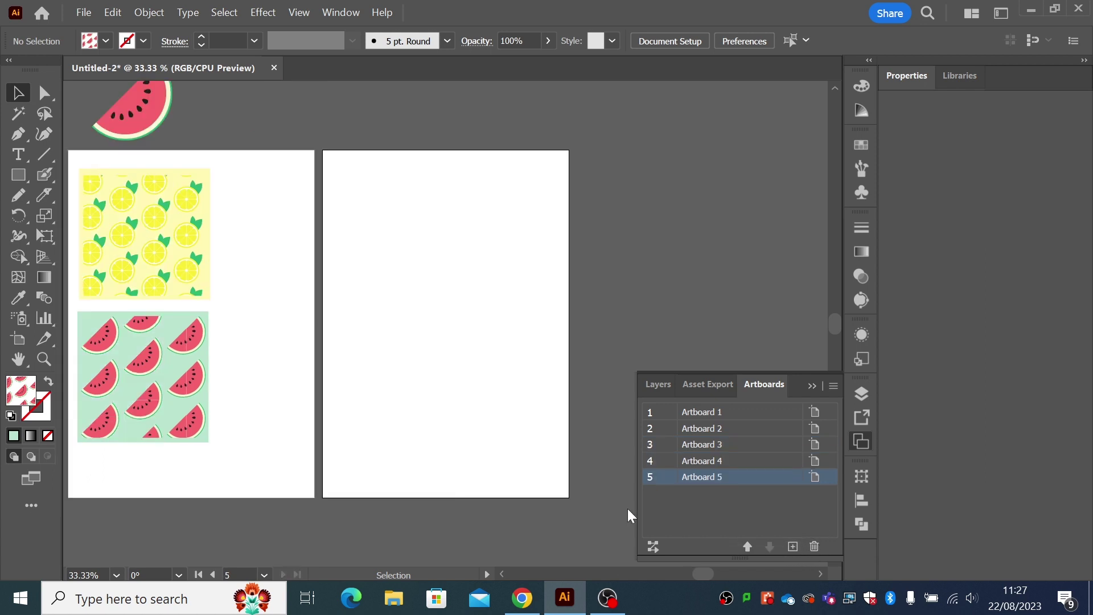
scroll(373, 386, "left", 5)
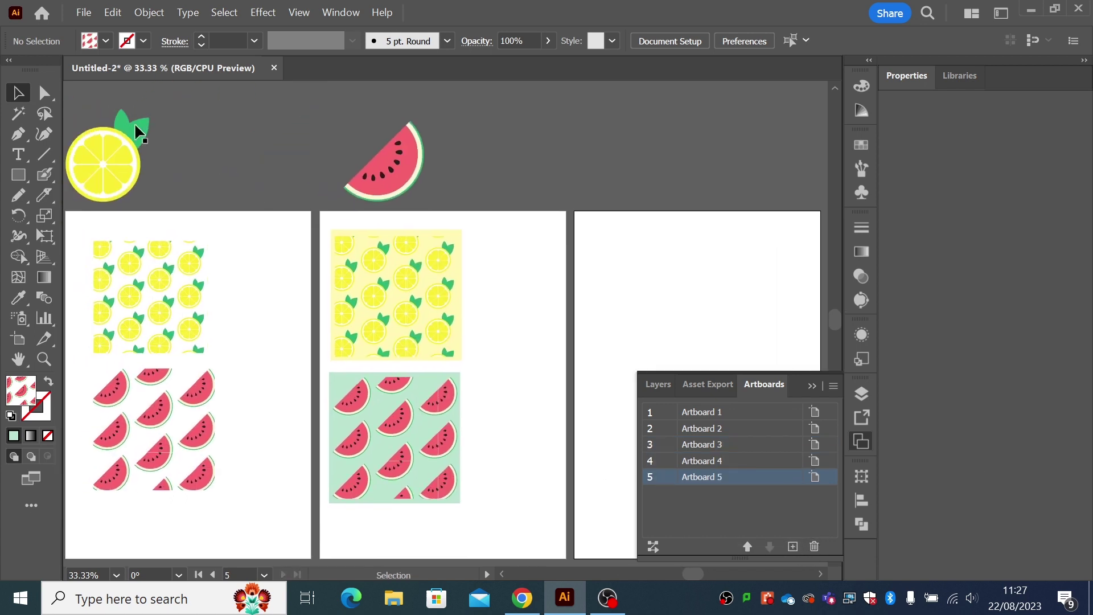
Place lemon and watermelon copies above Artboard 5 and shrink the lemon to about 55 × 62 mm
left_click_drag(130, 170, 141, 180)
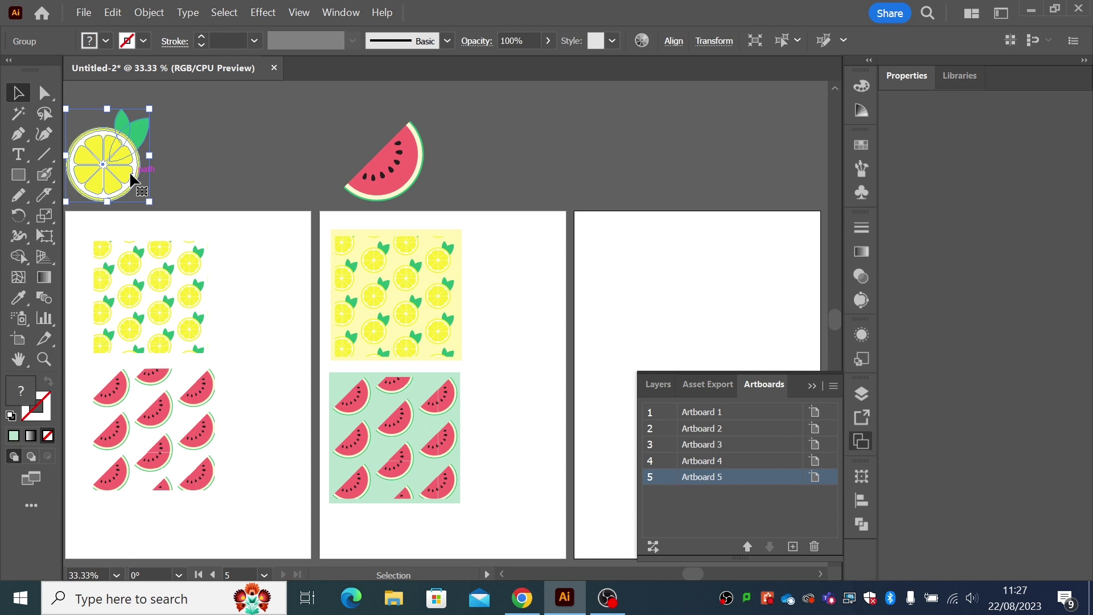
key("a")
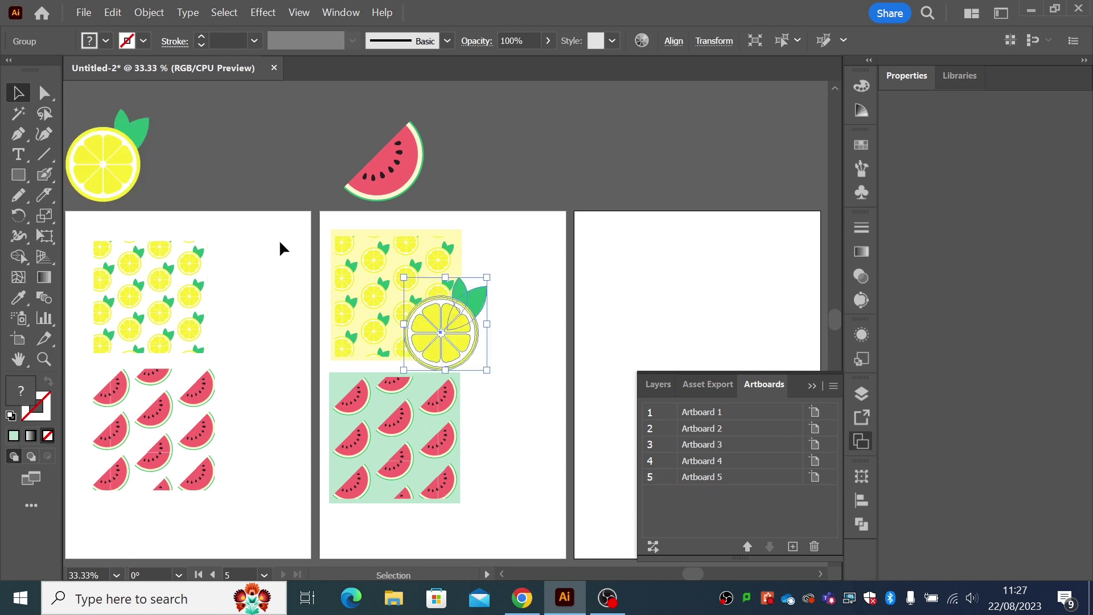
left_click_drag(441, 333, 629, 168)
left_click(381, 163)
key("ctrl+c")
key("ctrl+v")
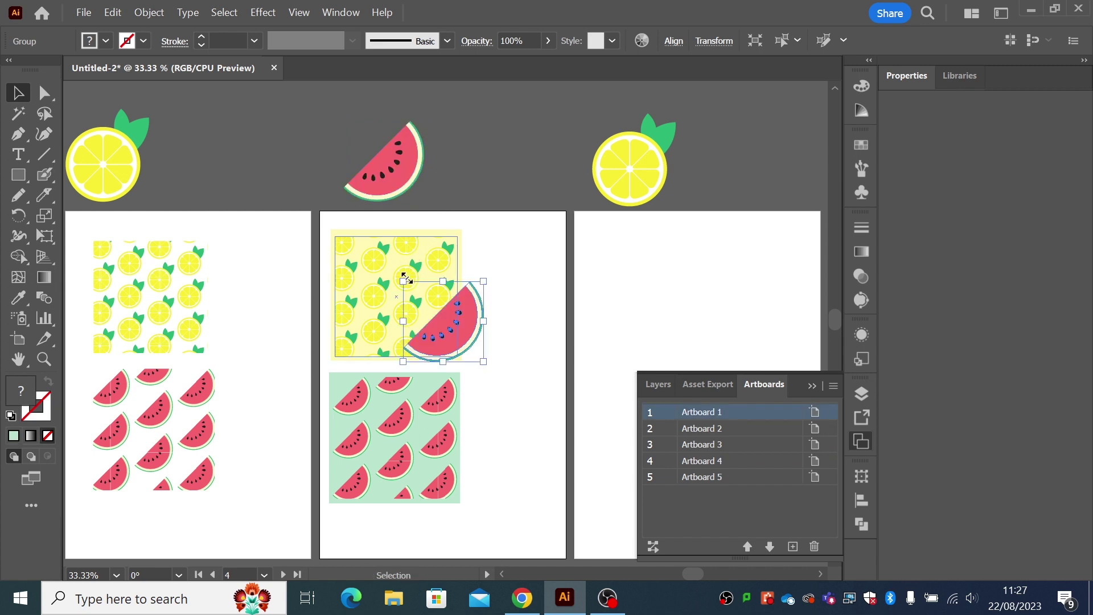
left_click_drag(420, 293, 707, 135)
left_click_drag(647, 200, 492, 168)
left_click(410, 249)
left_click_drag(450, 95, 477, 126)
Nudge the watermelon down-left and the lemon up-right so they fit snugly, then select both
left_click(569, 195)
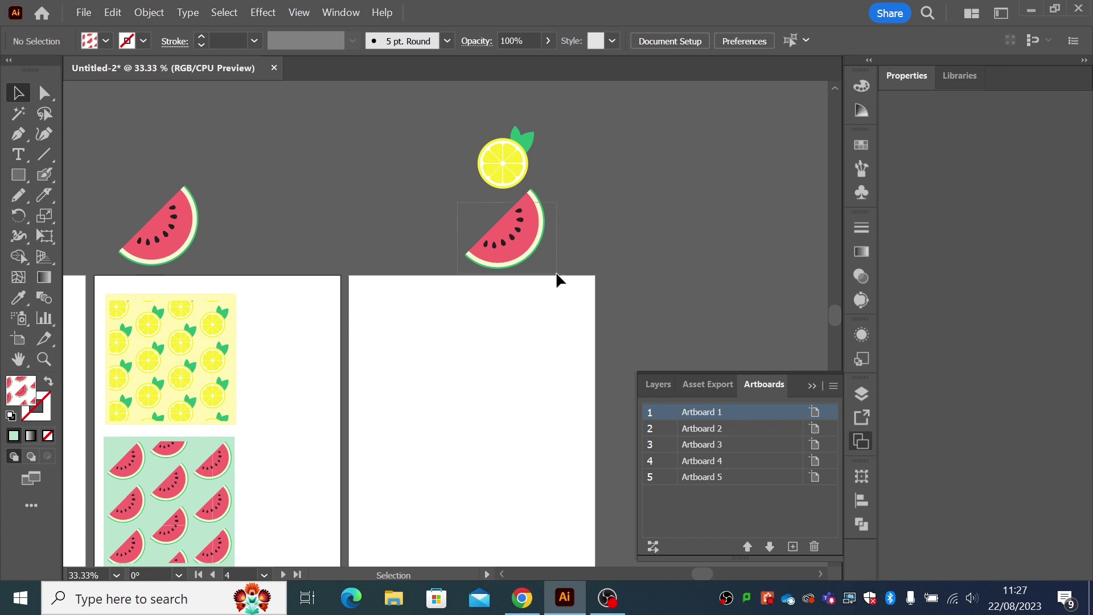
left_click(535, 251)
left_click_drag(538, 254, 533, 259)
left_click(592, 251)
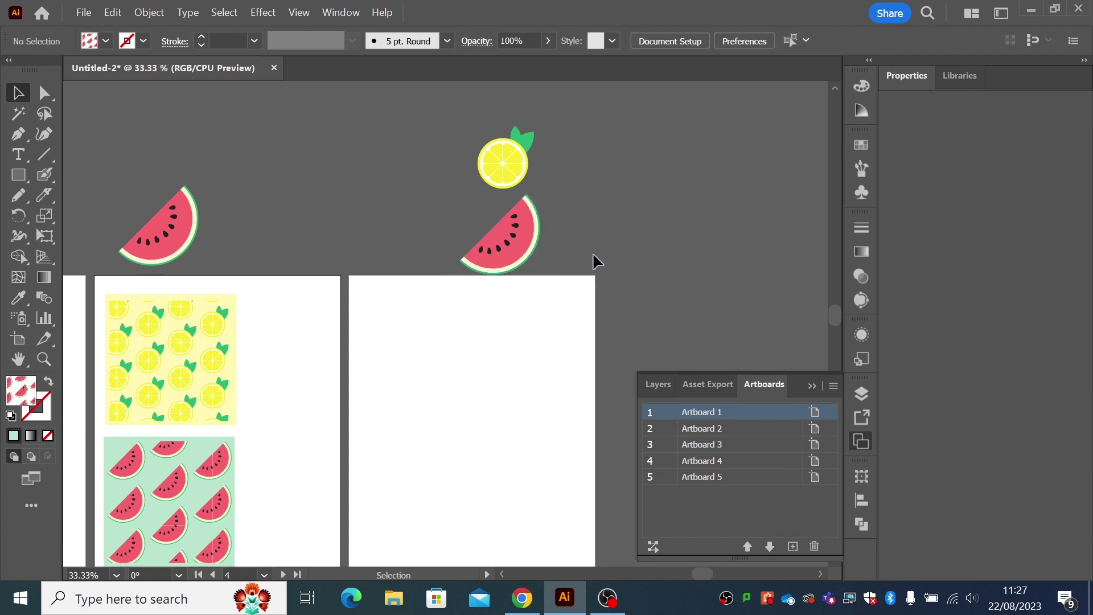
left_click(529, 175)
left_click_drag(526, 175, 524, 171)
left_click(589, 194)
left_click_drag(426, 123, 563, 300)
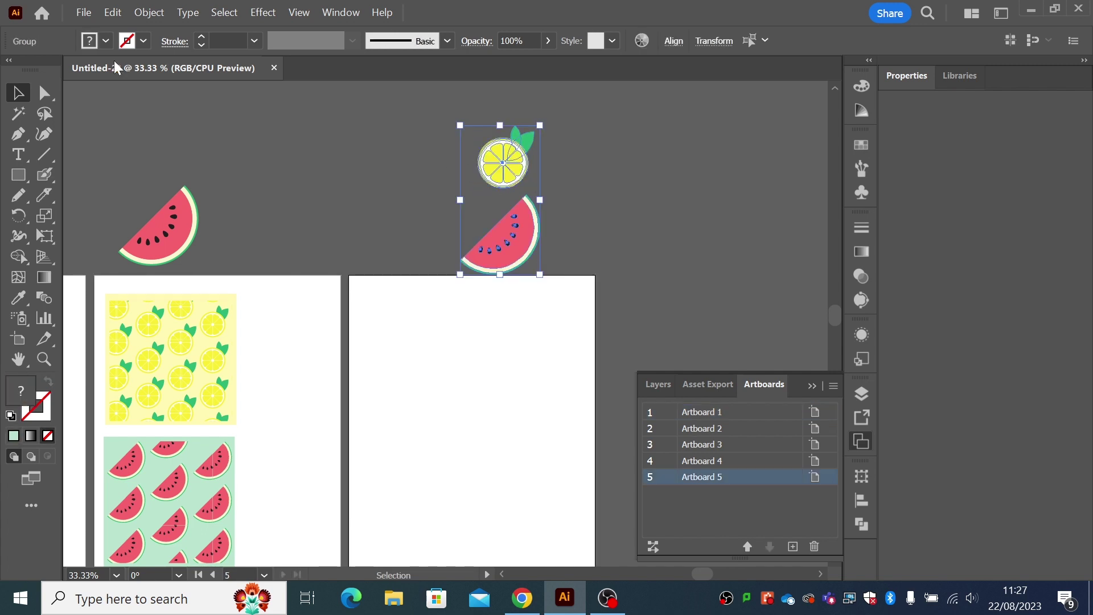
Make a new pattern from the selected lemon and watermelon, dismissing the notice
left_click(139, 14)
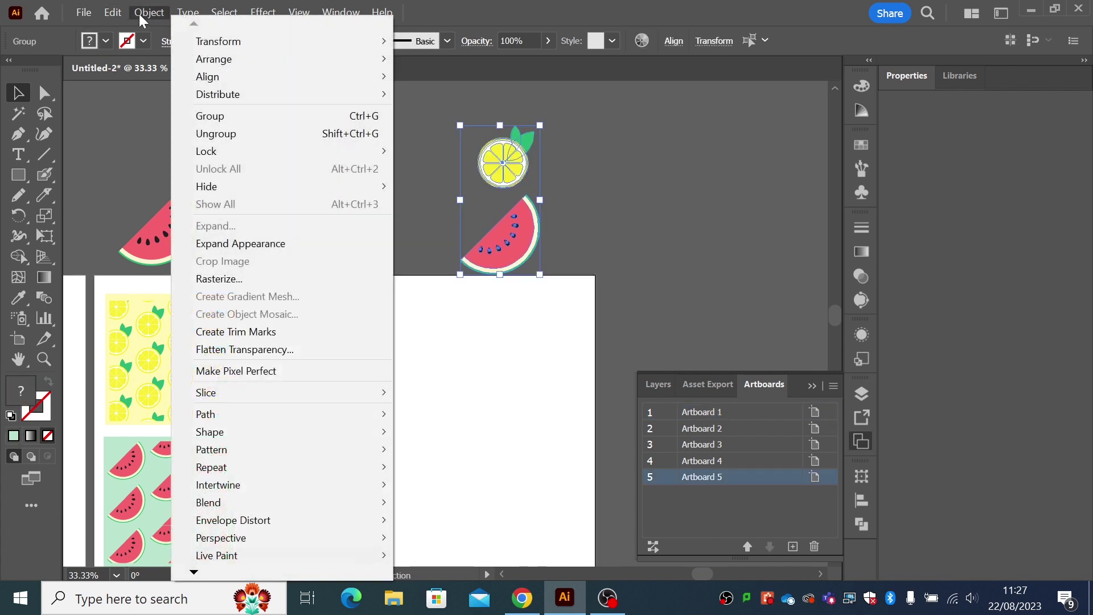
mouse_move(287, 446)
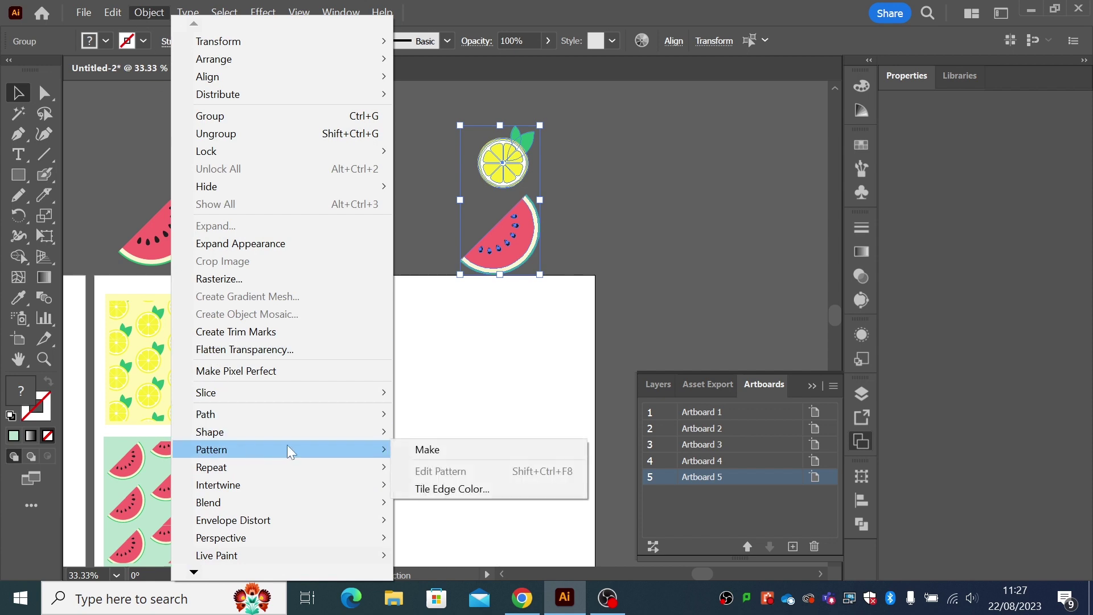
left_click(440, 453)
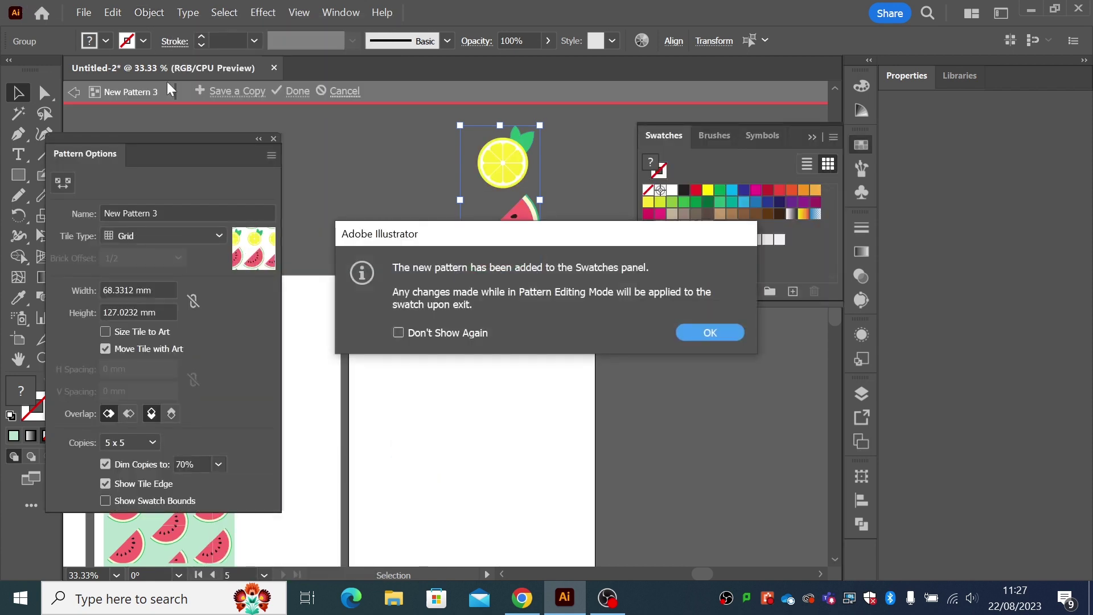
left_click(678, 329)
left_click(672, 320)
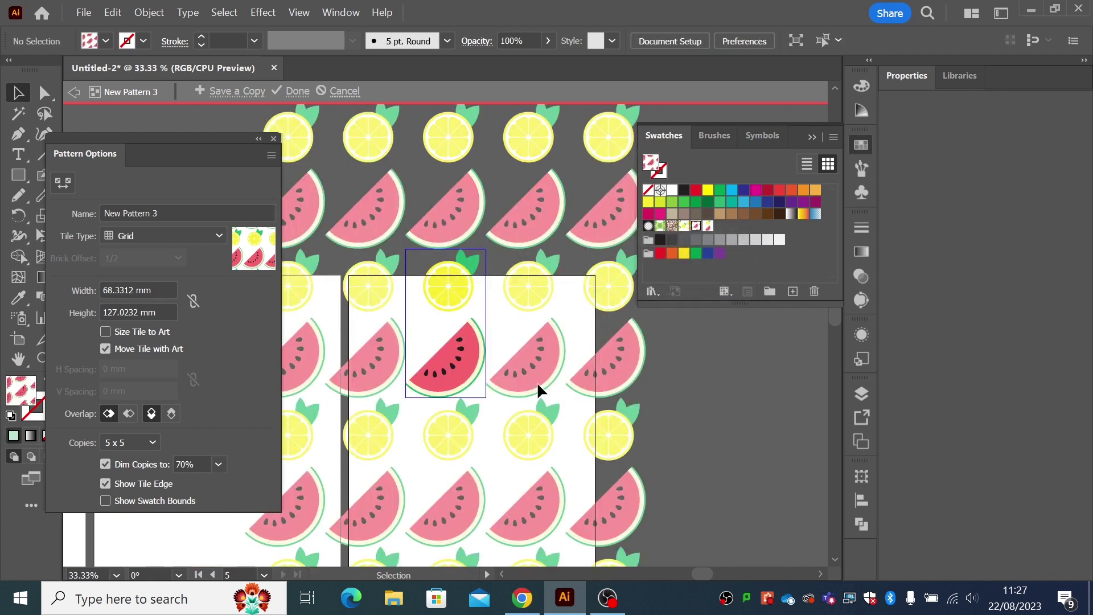
Set the tile type to Brick by Column and finish editing New Pattern 3
left_click(153, 233)
left_click(152, 274)
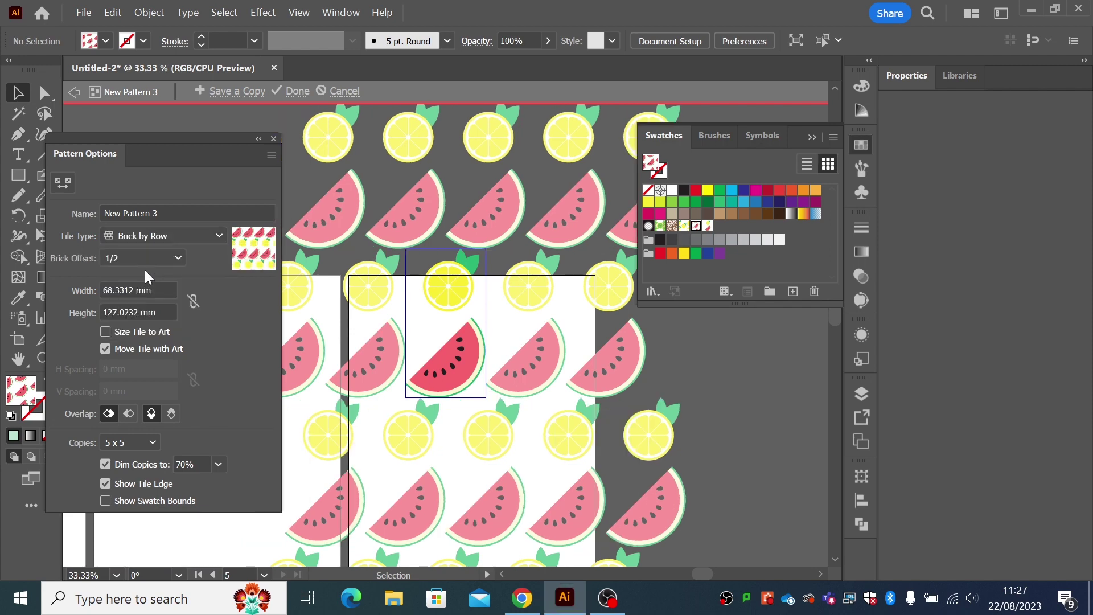
left_click(148, 236)
left_click(147, 292)
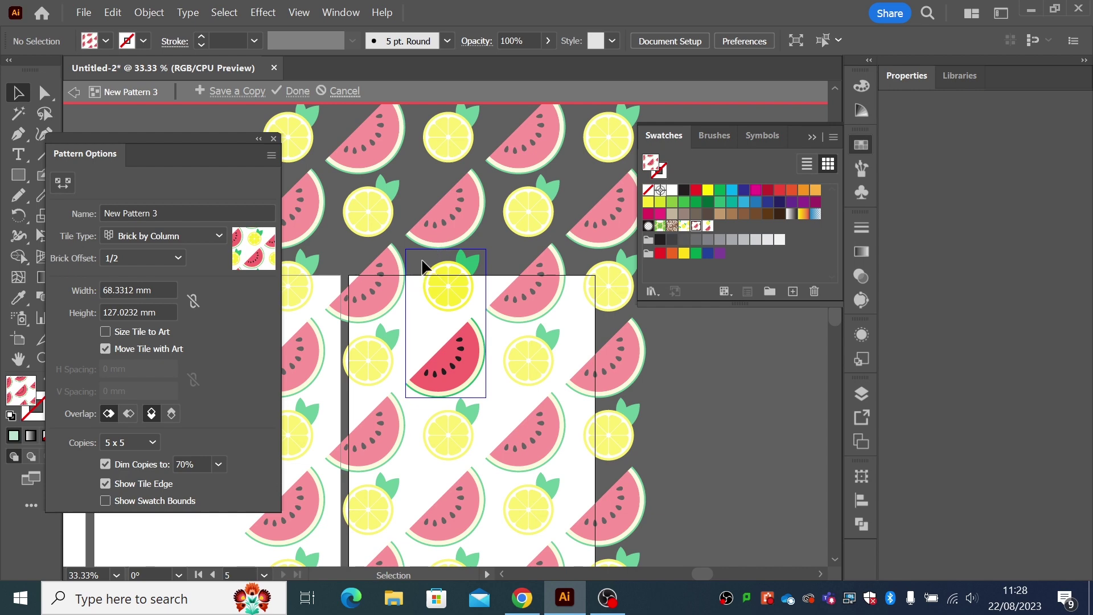
left_click_drag(420, 259, 466, 303)
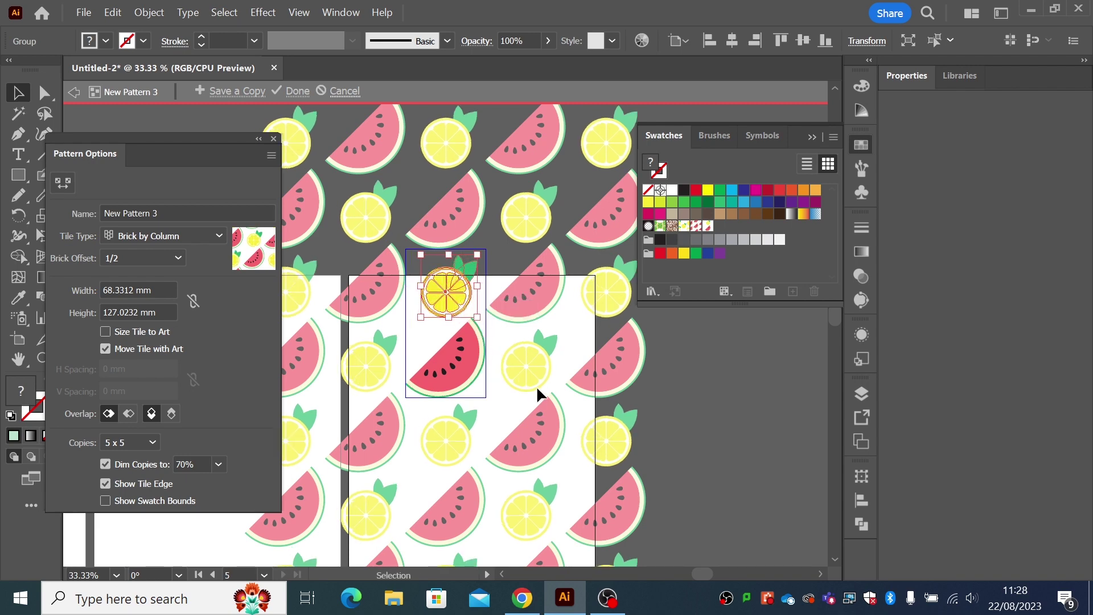
left_click(689, 423)
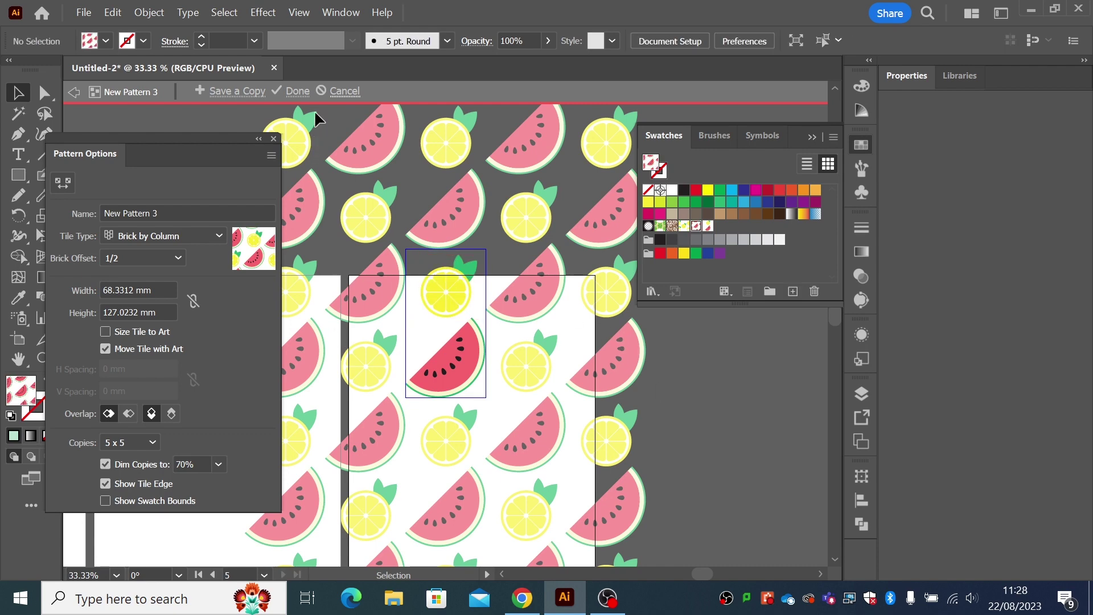
left_click(296, 91)
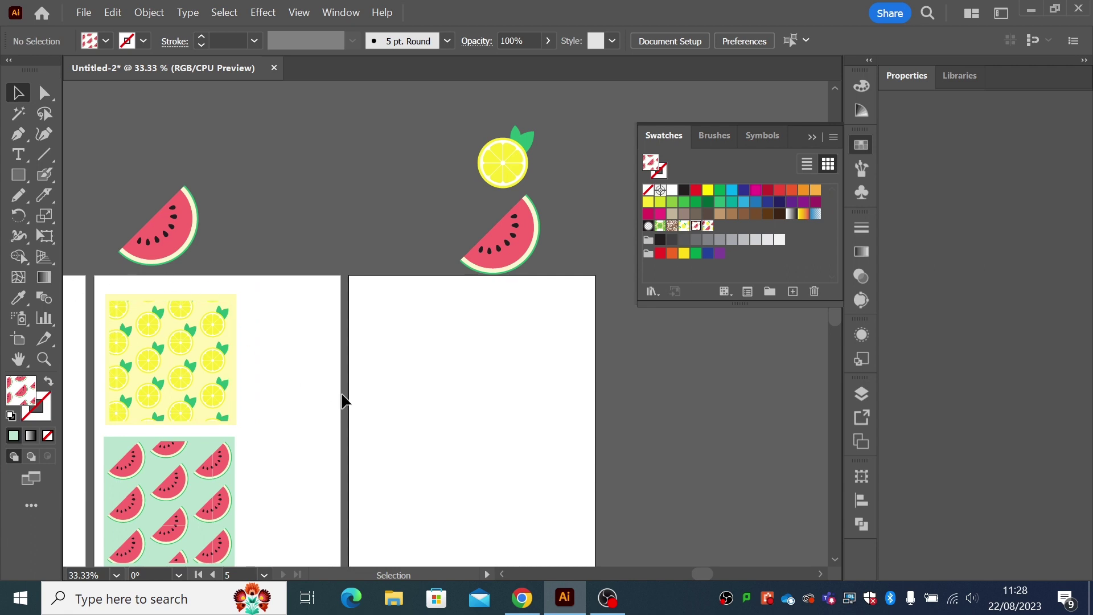
Draw a large square on Artboard 5 and fill it with the lemon-melon pattern
left_click_drag(366, 402, 353, 264)
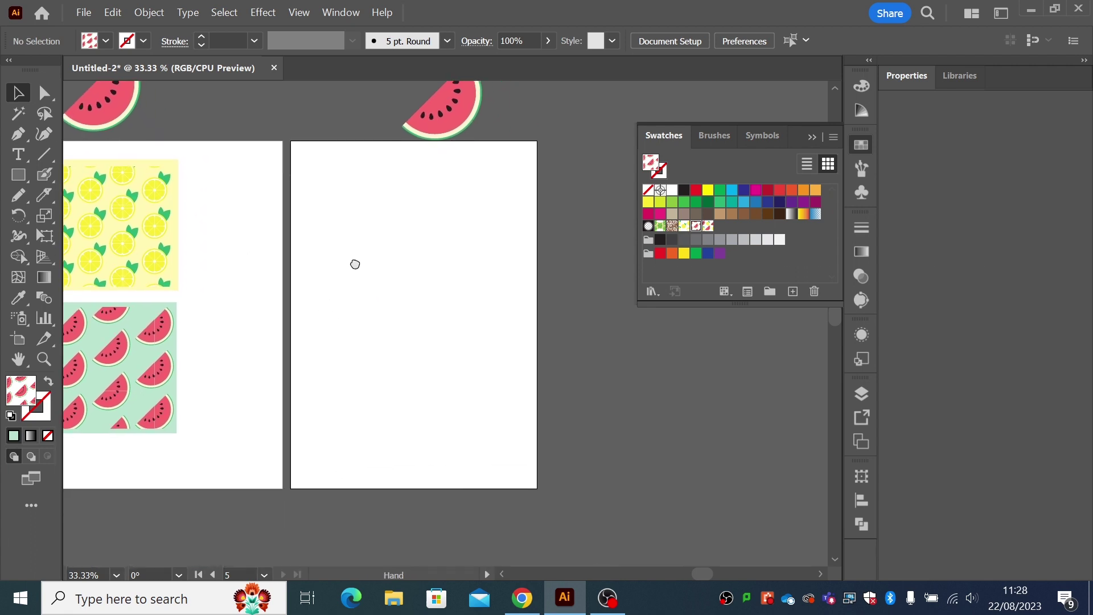
left_click(17, 175)
left_click_drag(297, 153, 466, 383)
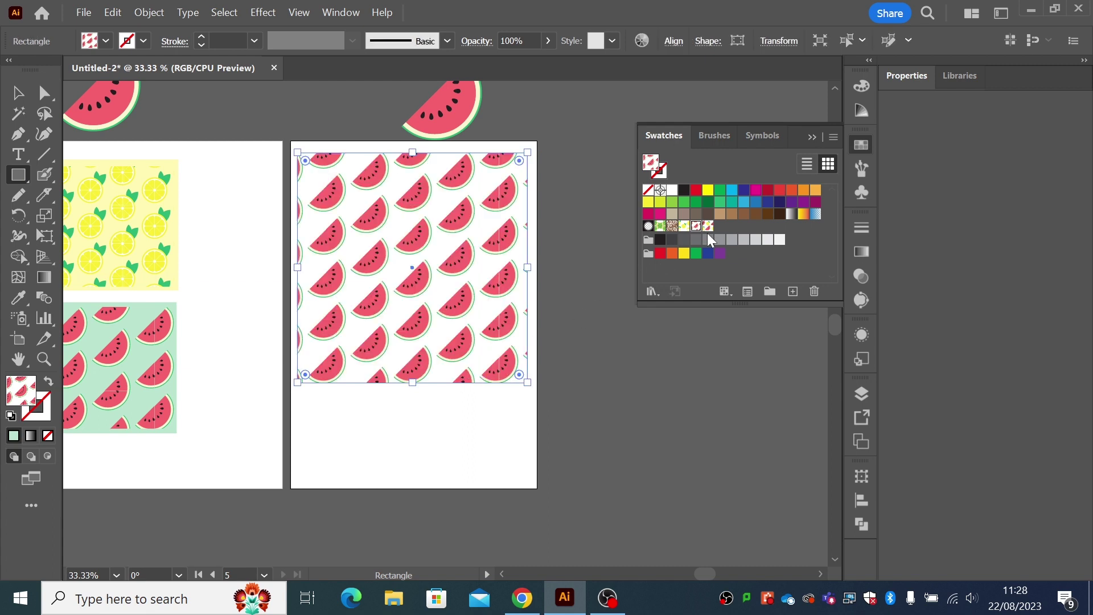
left_click(707, 227)
left_click(17, 92)
left_click(272, 149)
left_click_drag(361, 257, 362, 276)
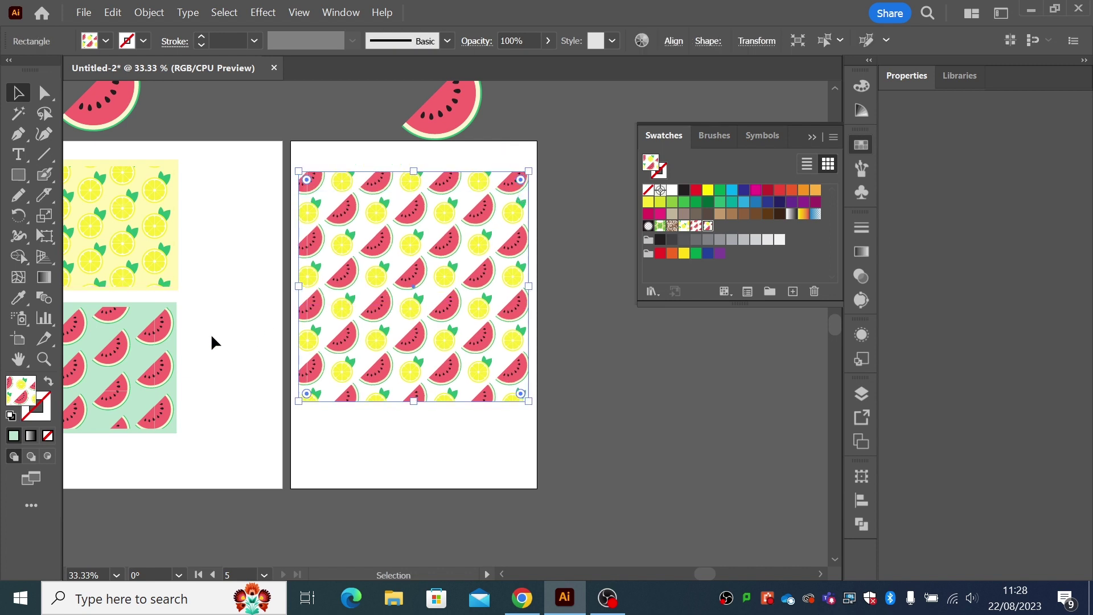
Copy the mint background rectangle, stretch it over the square's left half, and send it backward
left_click(178, 333)
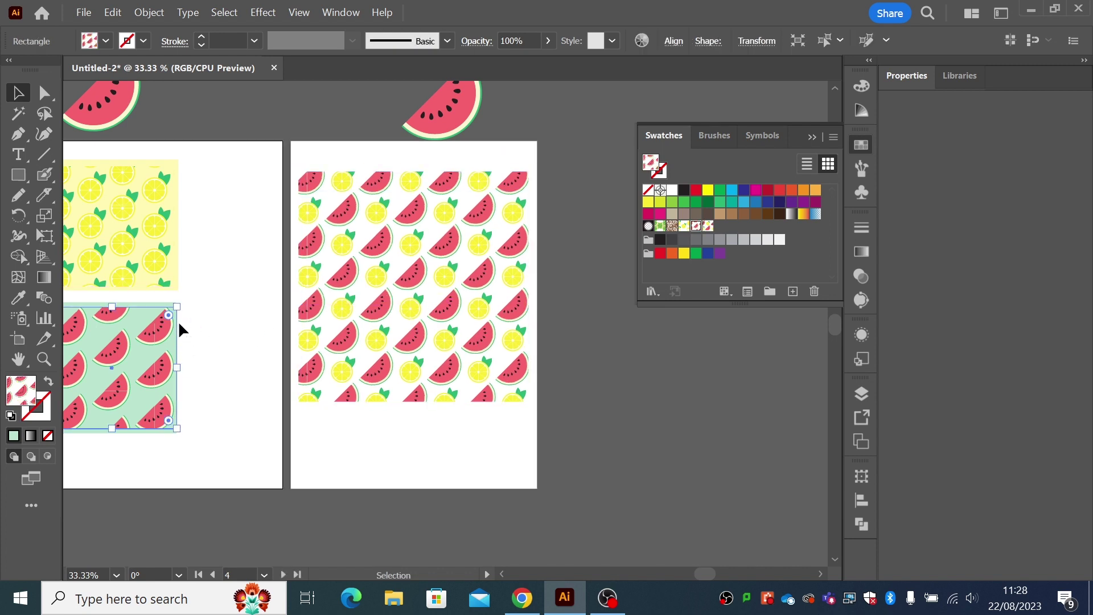
left_click(149, 299, "ctrl")
key("ctrl+c")
key("ctrl+v")
left_click_drag(404, 325, 316, 238)
left_click_drag(355, 292, 355, 415)
left_click(149, 12)
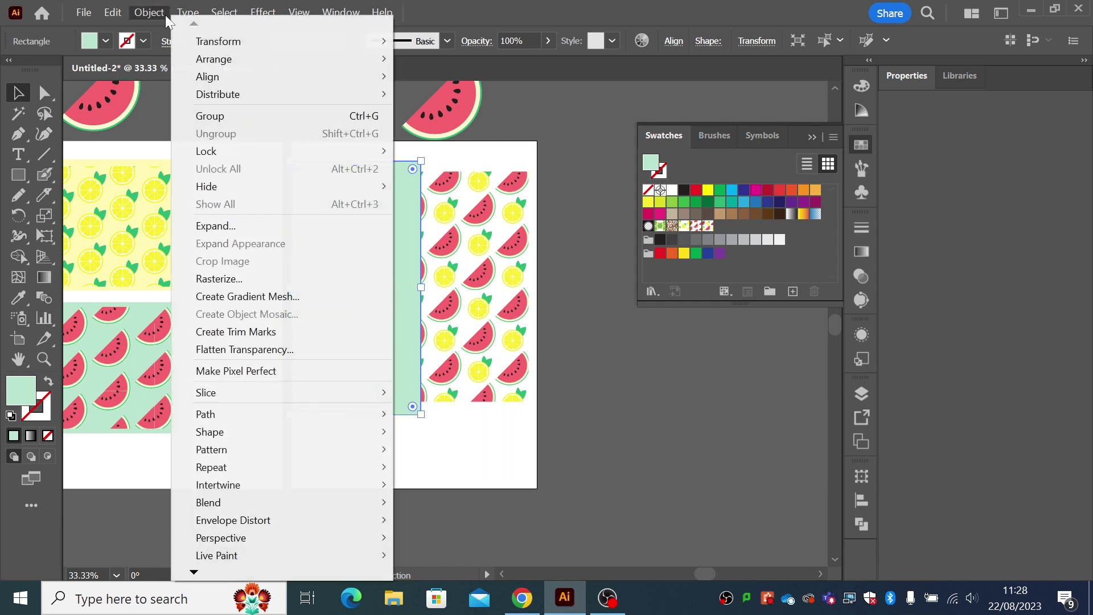
mouse_move(304, 60)
left_click(418, 90)
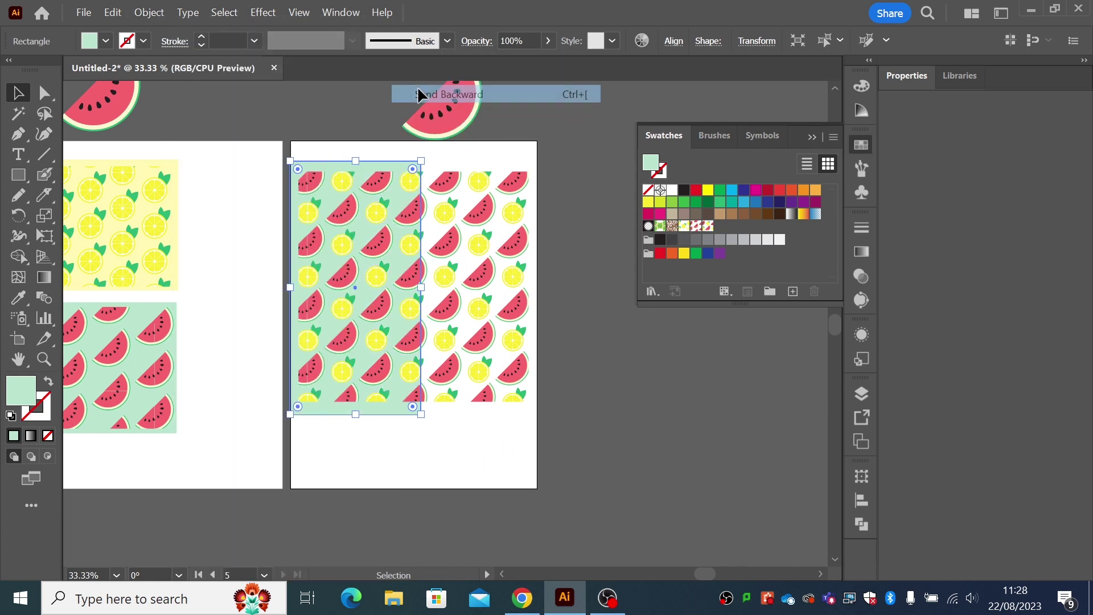
Copy the pale yellow lemon background over the pattern square's right half and send it to back
left_click(364, 128)
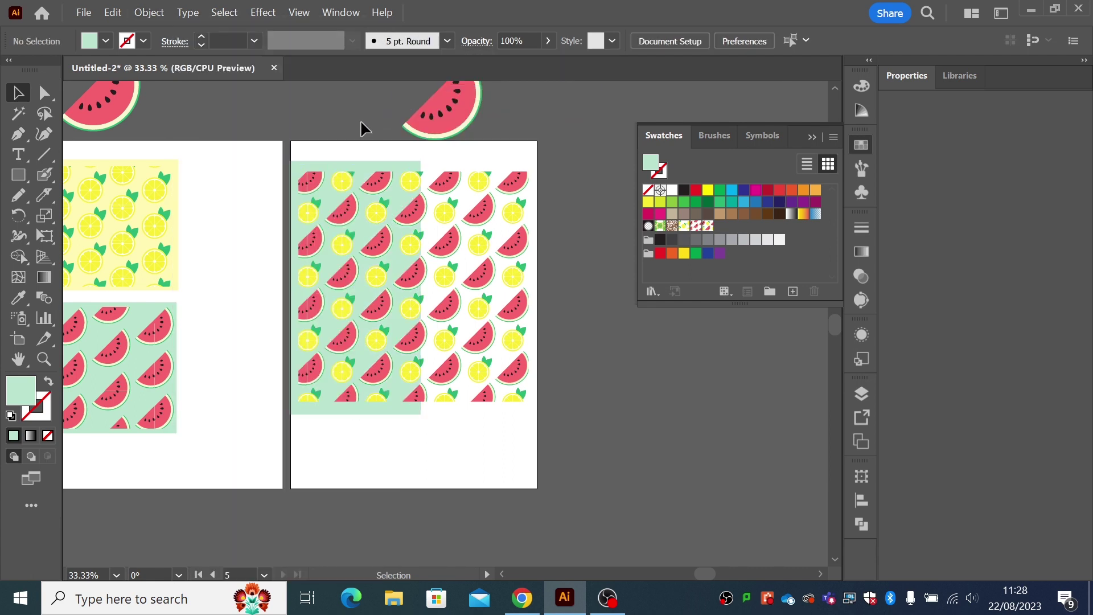
left_click(163, 165)
key("ctrl+c")
key("ctrl+v")
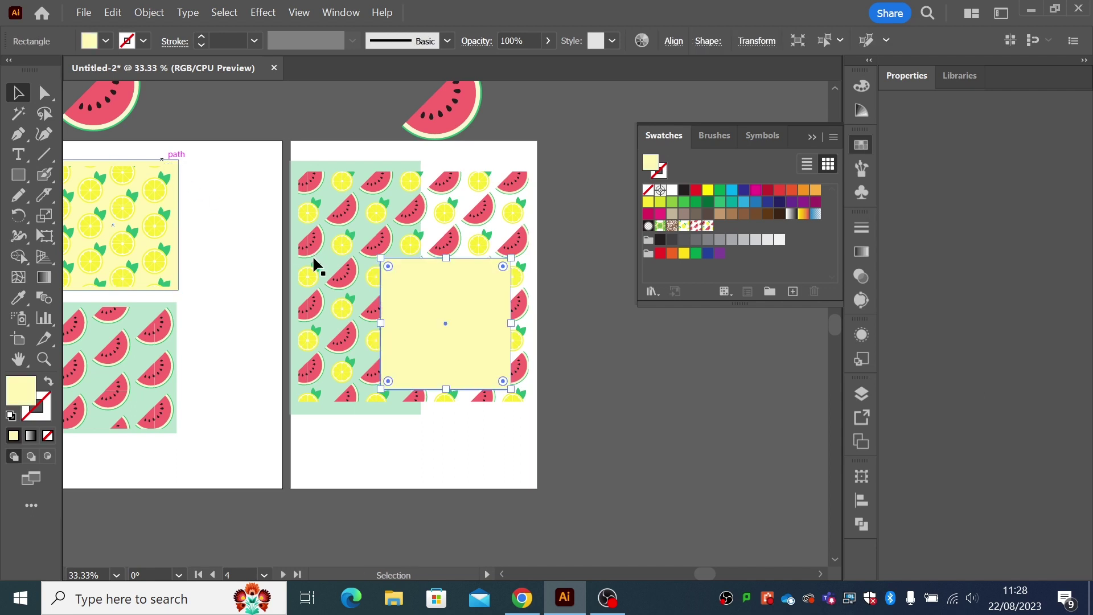
left_click_drag(405, 285, 448, 188)
left_click_drag(545, 294, 540, 417)
left_click(150, 12)
mouse_move(267, 64)
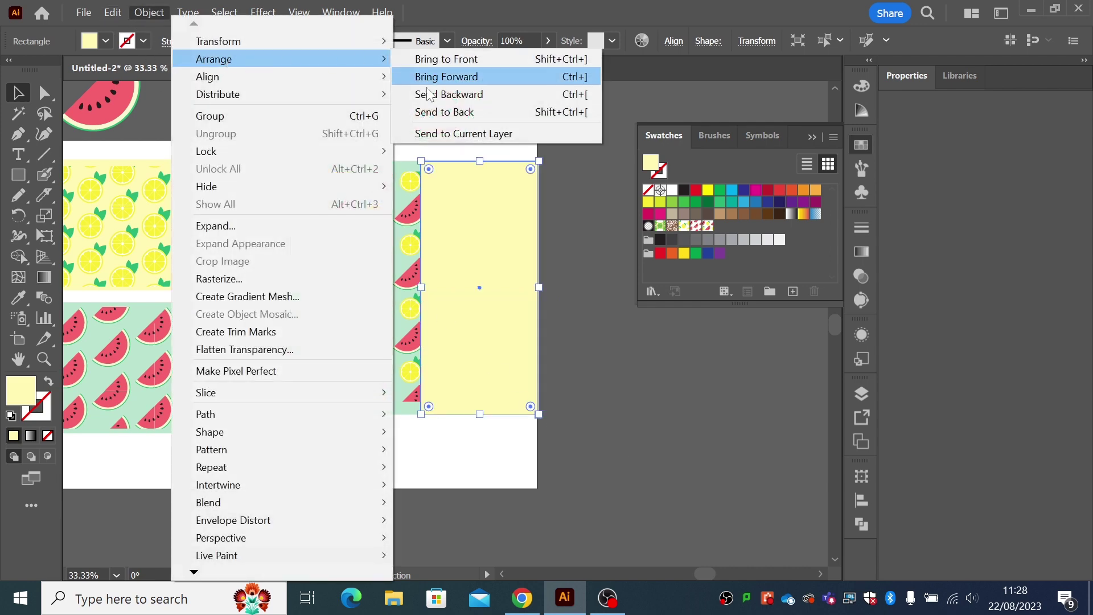
left_click(444, 111)
left_click(583, 291)
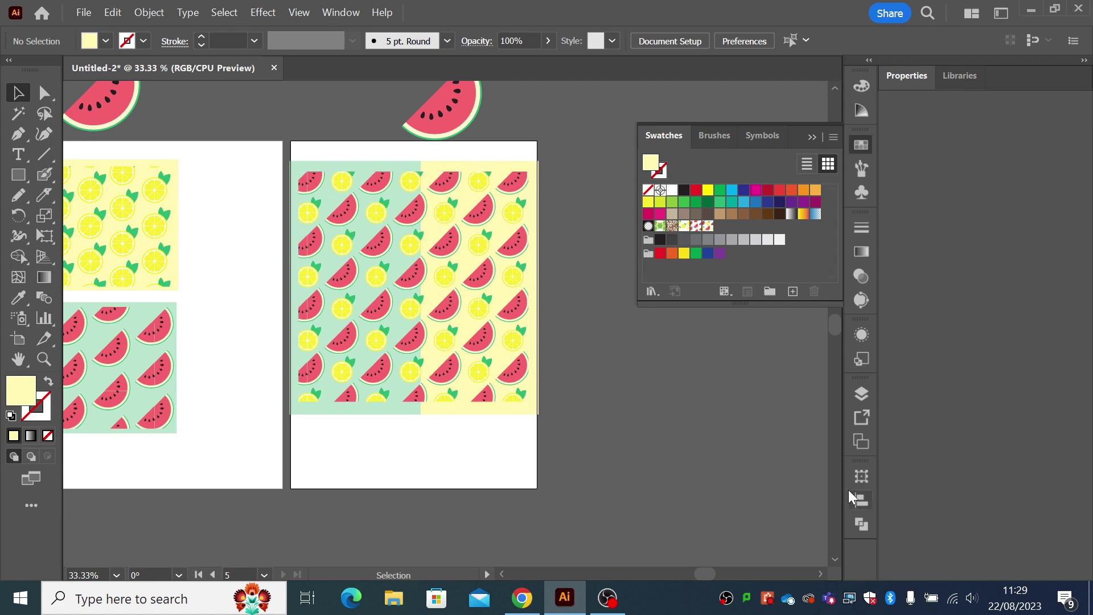
Add a sixth artboard from the Artboards panel
left_click(861, 394)
left_click(764, 385)
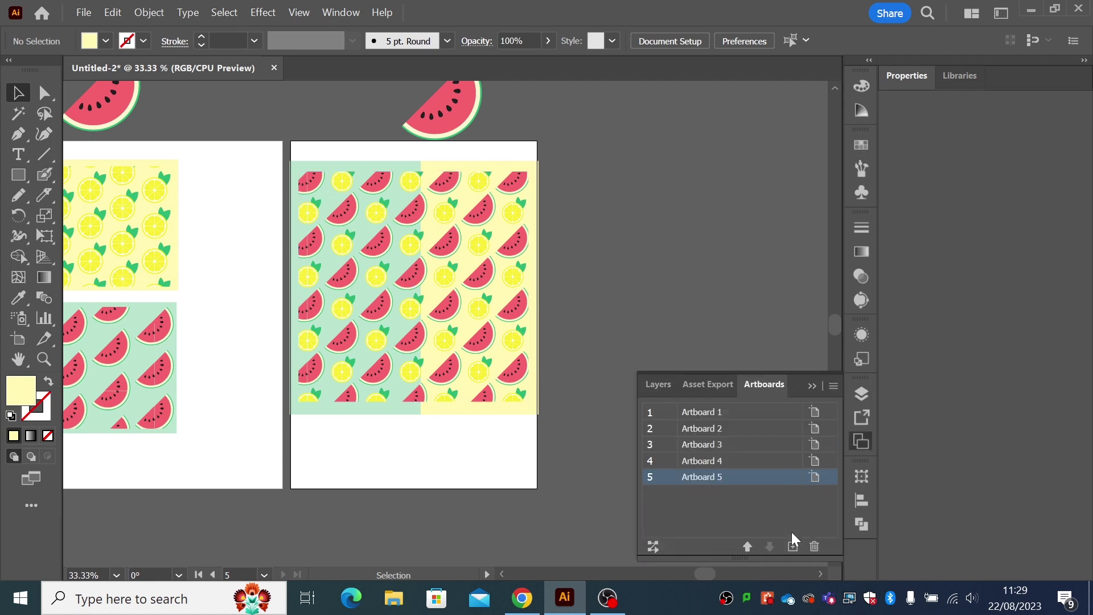
left_click(792, 545)
scroll(456, 359, "left", 3)
scroll(456, 358, "down", 1)
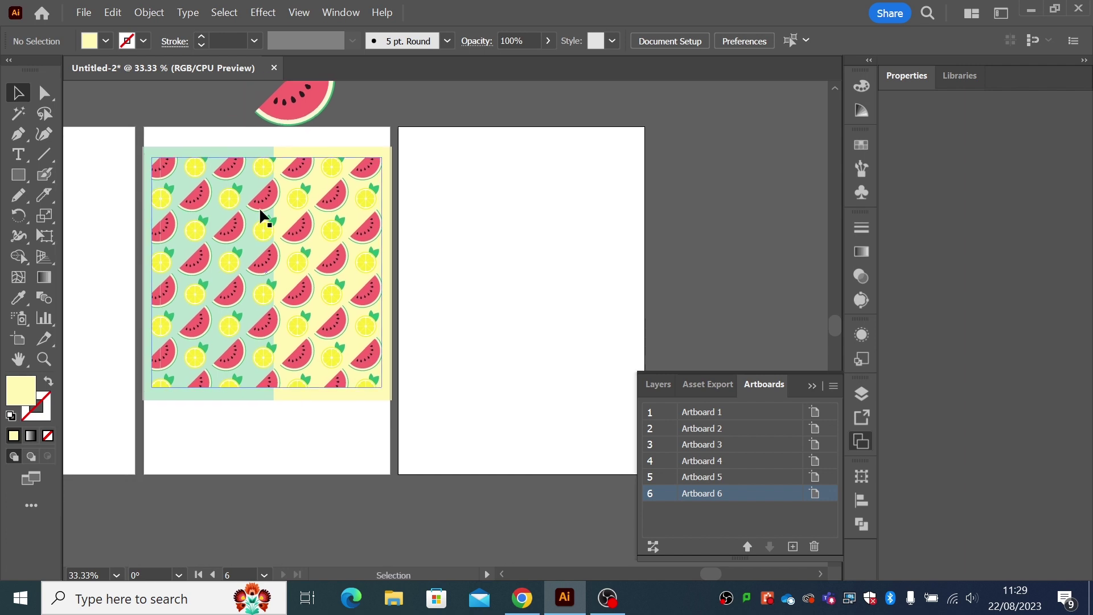
Duplicate the pattern square onto Artboard 6, delete its yellow background, and widen the mint one
left_click_drag(132, 141, 595, 283)
key("ctrl")
scroll(630, 283, "right", 2)
left_click(609, 164)
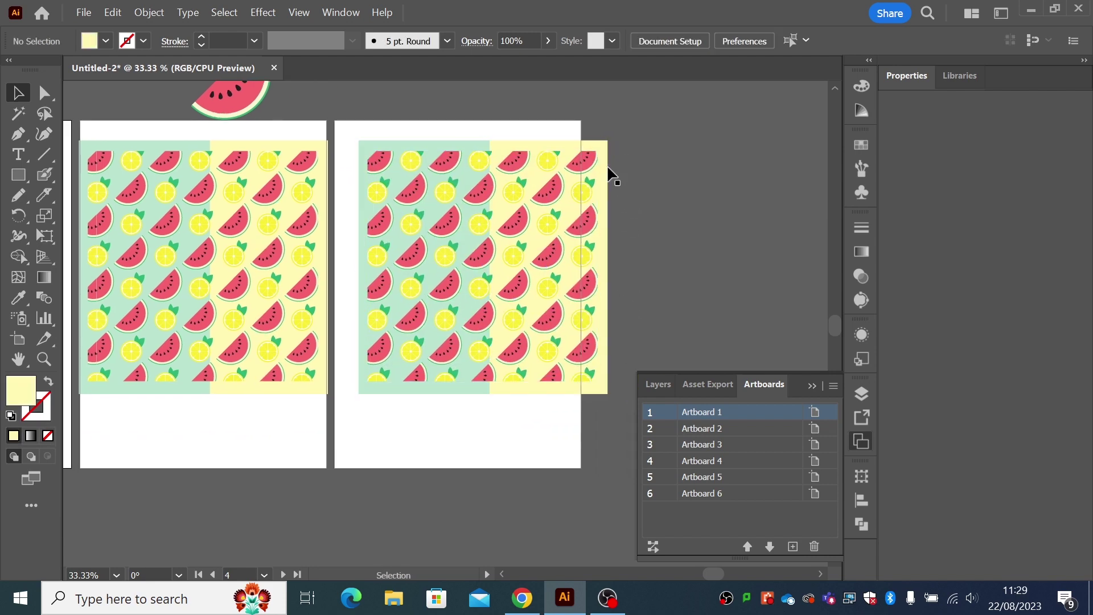
left_click(606, 165)
key("Delete")
left_click(481, 149)
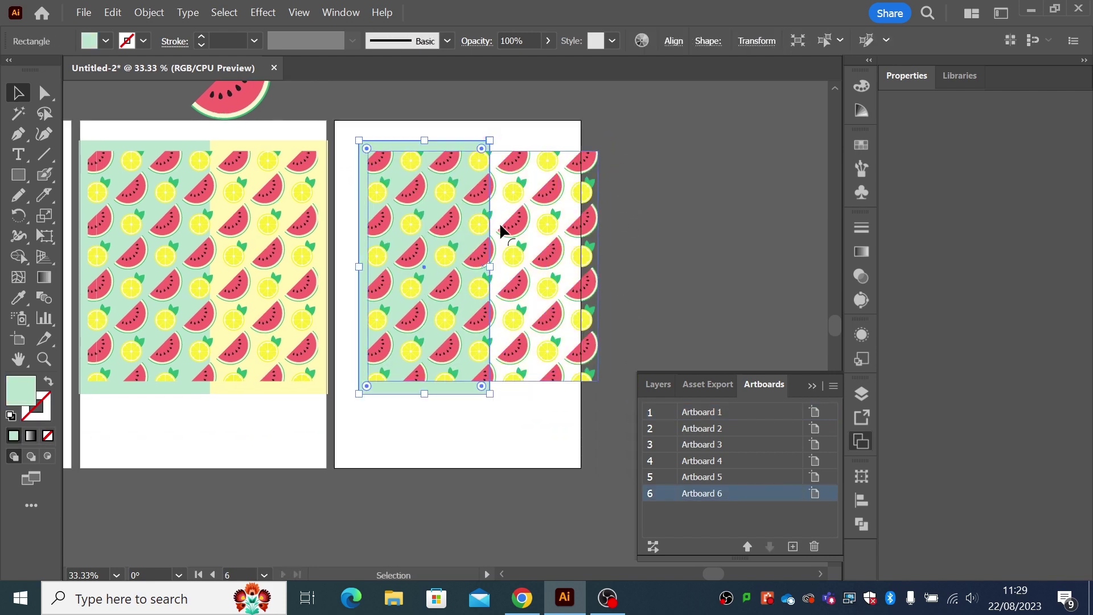
left_click_drag(488, 268, 607, 270)
Scale the pattern and its mint background down together
left_click_drag(624, 401, 356, 139)
left_click_drag(605, 393, 507, 312)
left_click(447, 361)
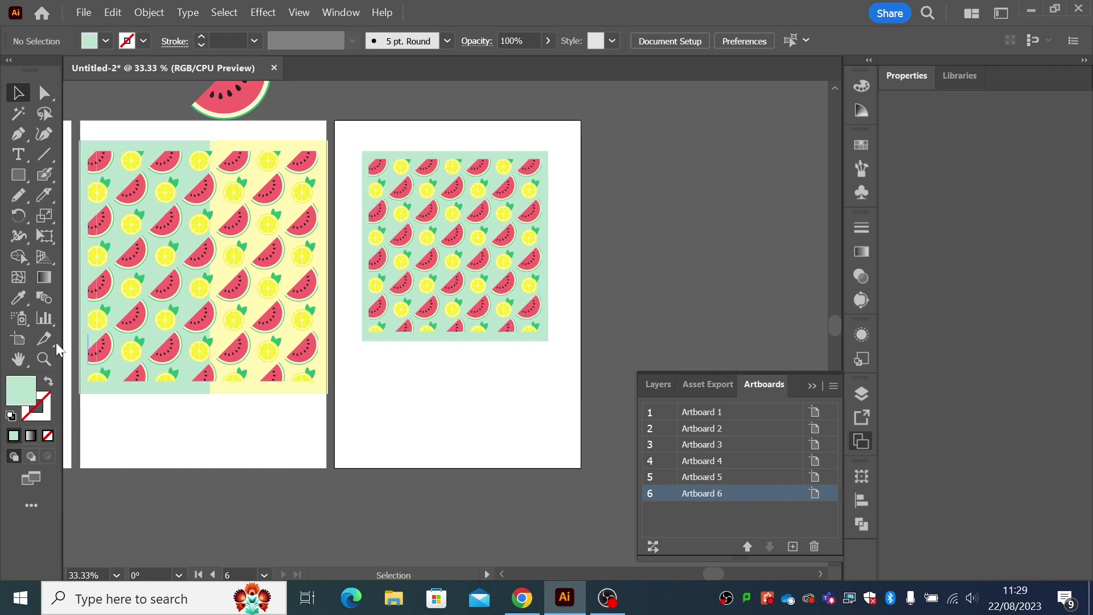
left_click(43, 359)
Zoom in on the small mint lemon-melon pattern square on Artboard 6
left_click_drag(408, 201, 580, 366)
left_click(18, 93)
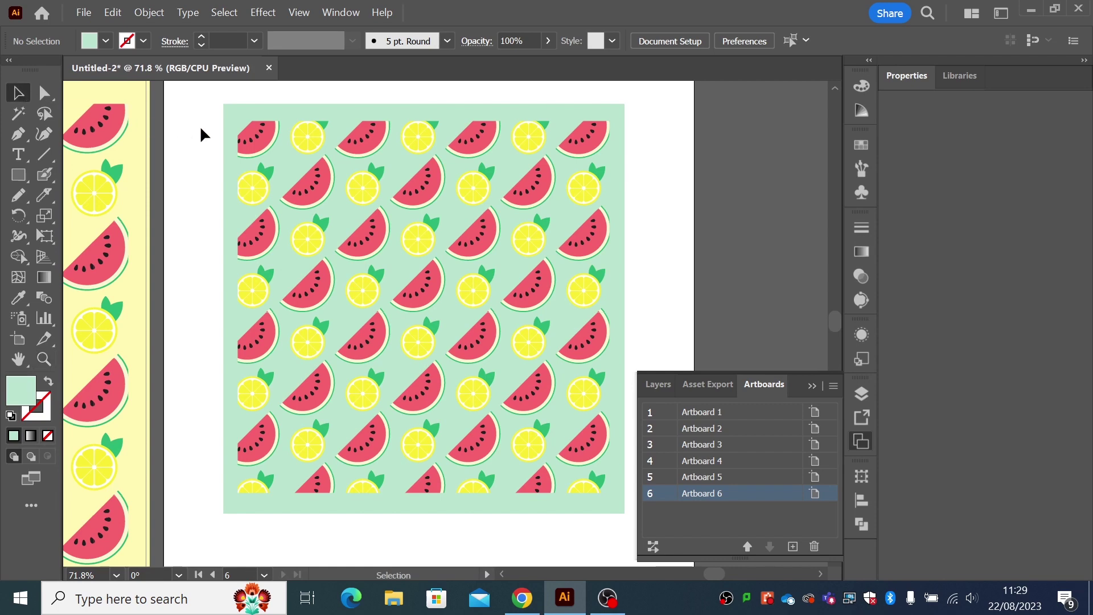